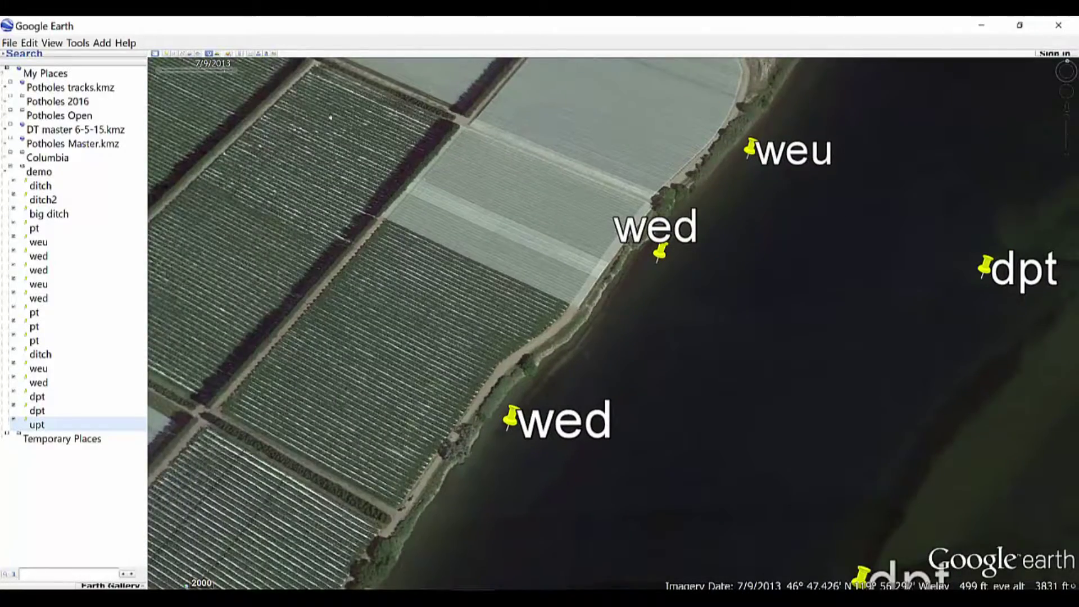
Start a new path and plot its first points mid-river, from off the lower wed placemark north to near the big ditch placemark.
mouse_move(165, 73)
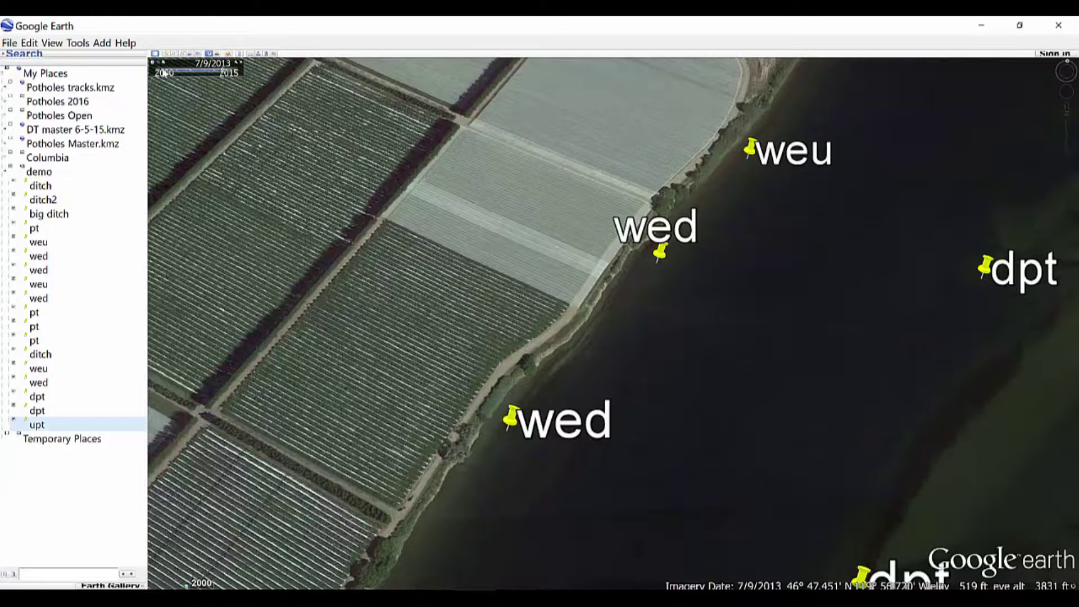
click(182, 54)
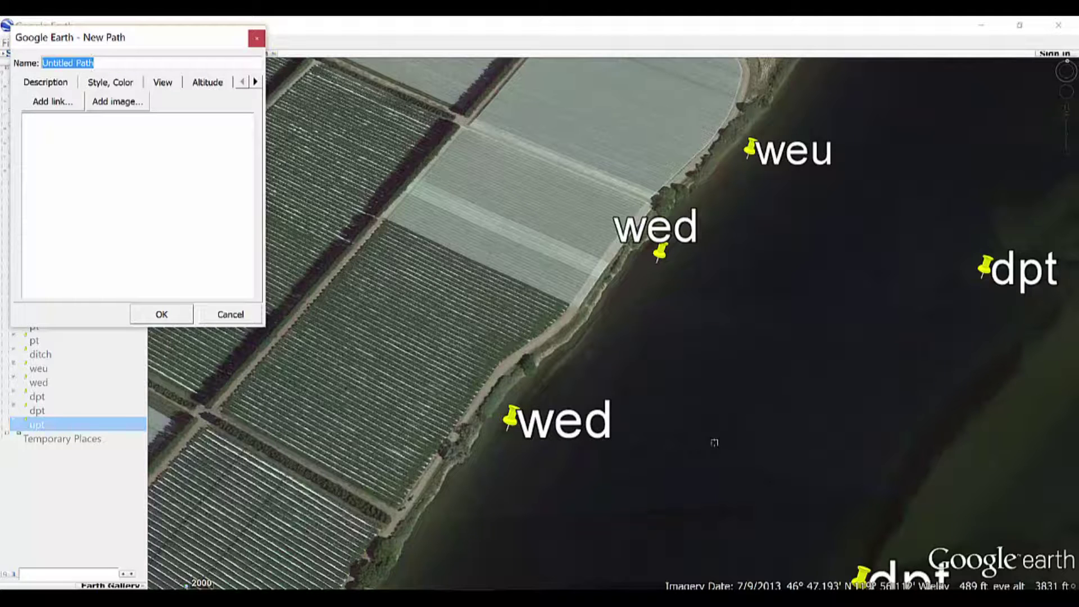
click(714, 442)
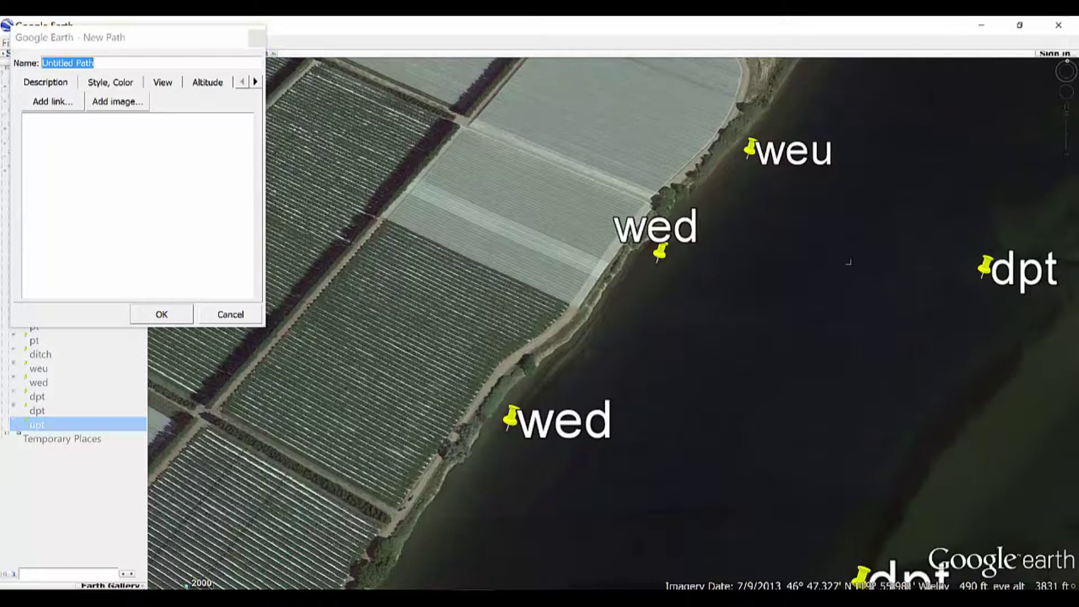
click(842, 261)
key(Up)
key(Right)
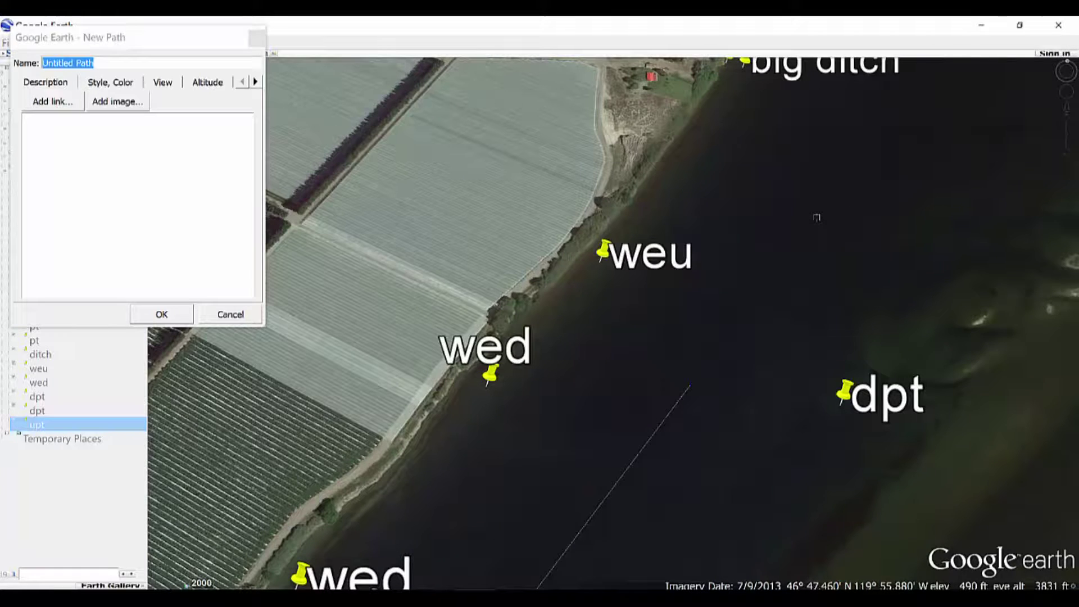
click(816, 215)
click(906, 90)
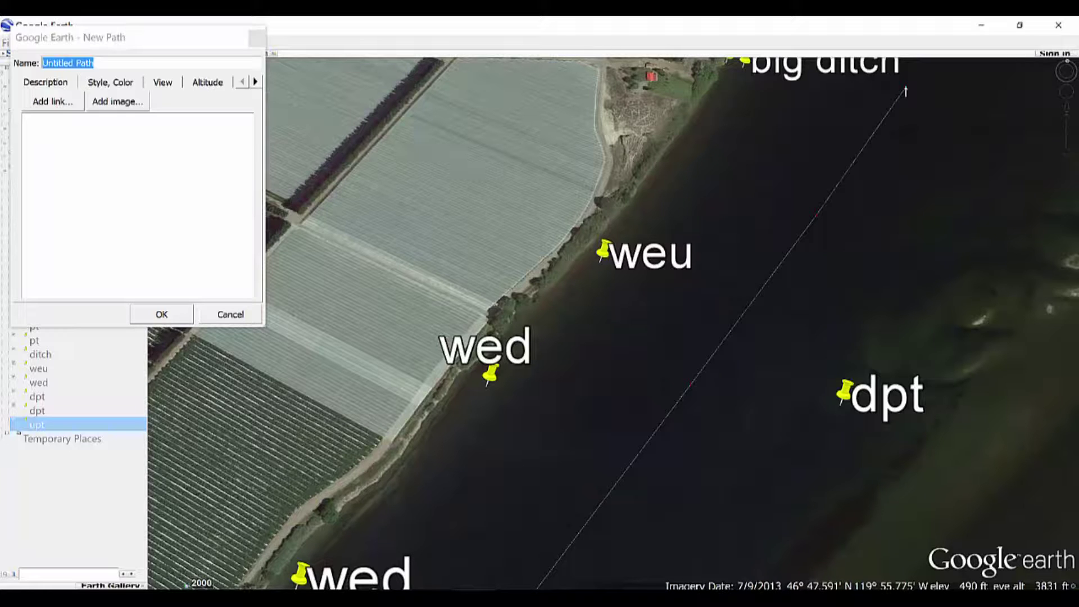
Extend the path with two more mid-channel points north past the big ditch placemark.
key(Up)
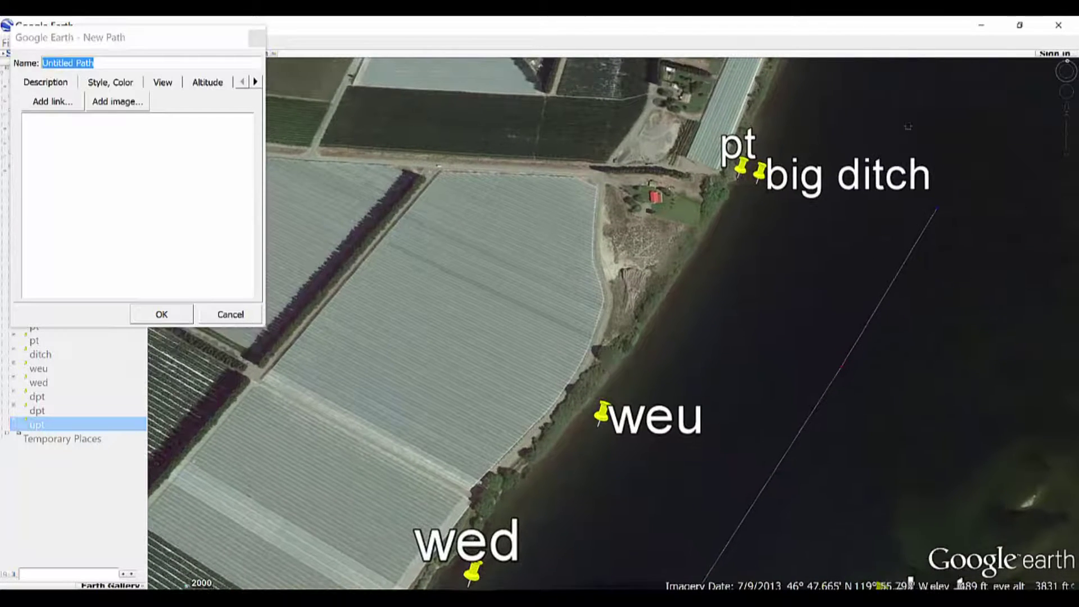
key(Right)
key(Up)
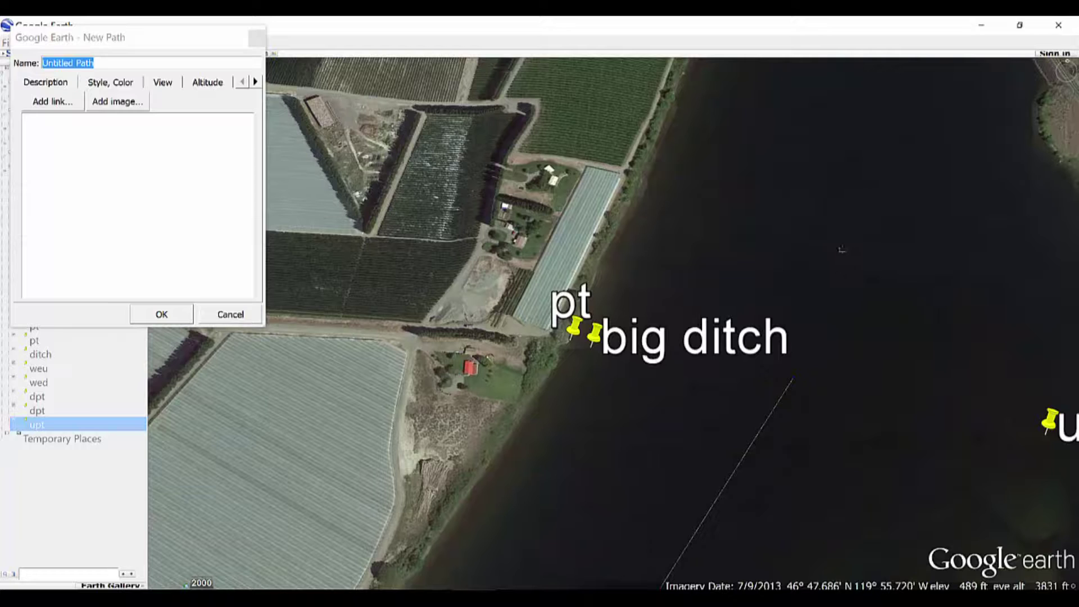
click(838, 249)
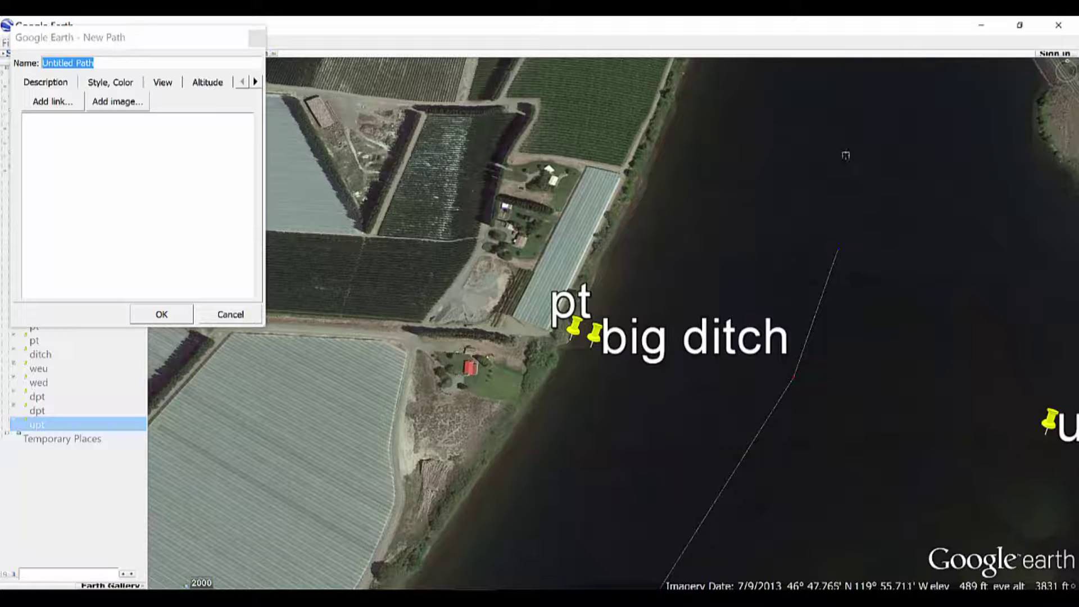
click(846, 156)
Extend the path up the channel past ditch2 with a point offshore from the northern ditch placemark.
key(Up)
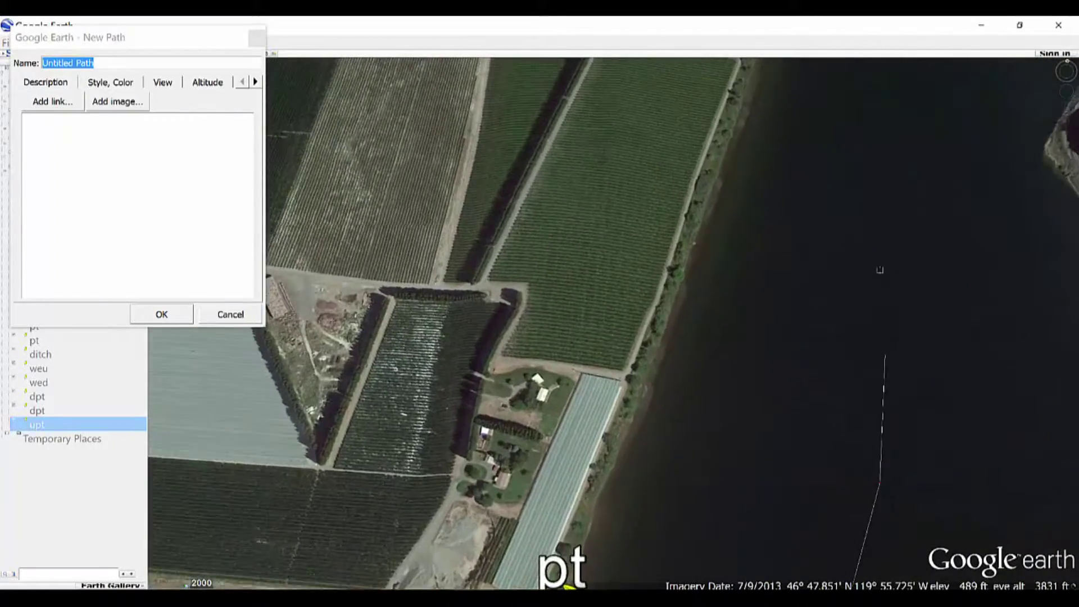
key(Right)
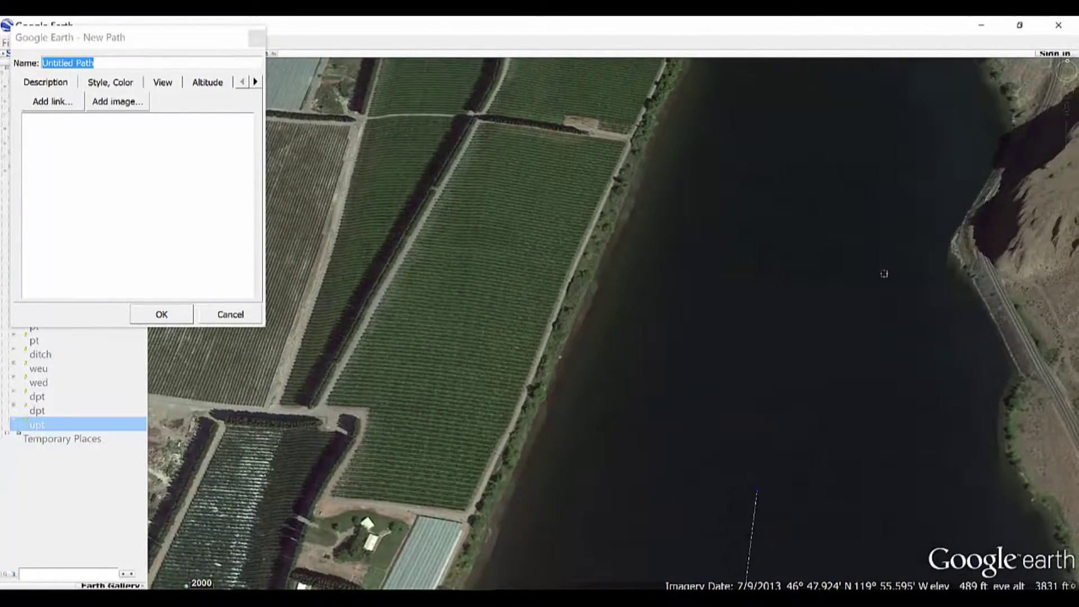
scroll(884, 274, down, 3)
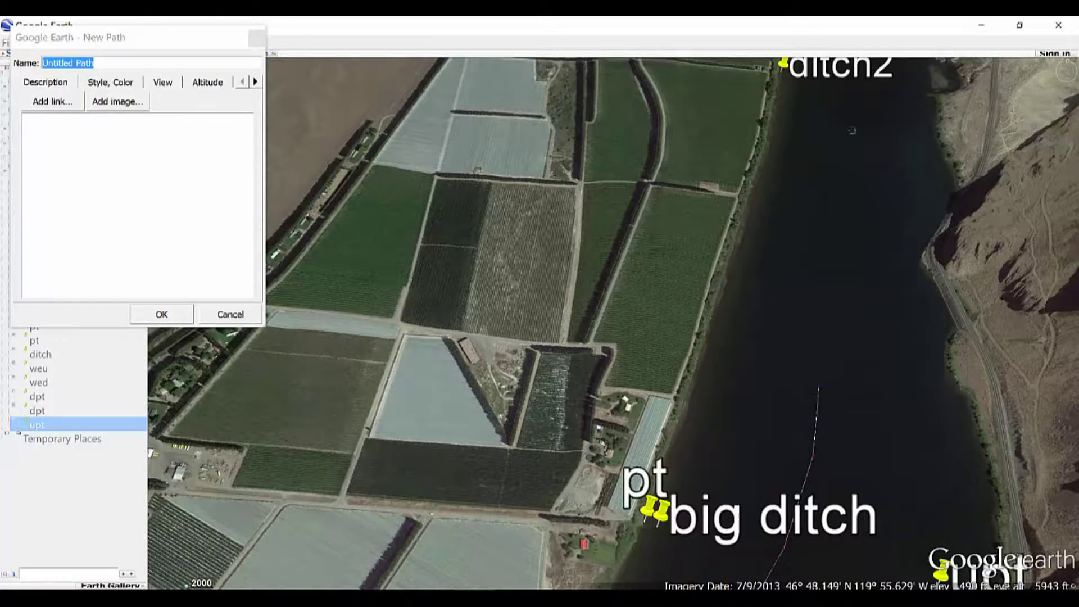
key(Up)
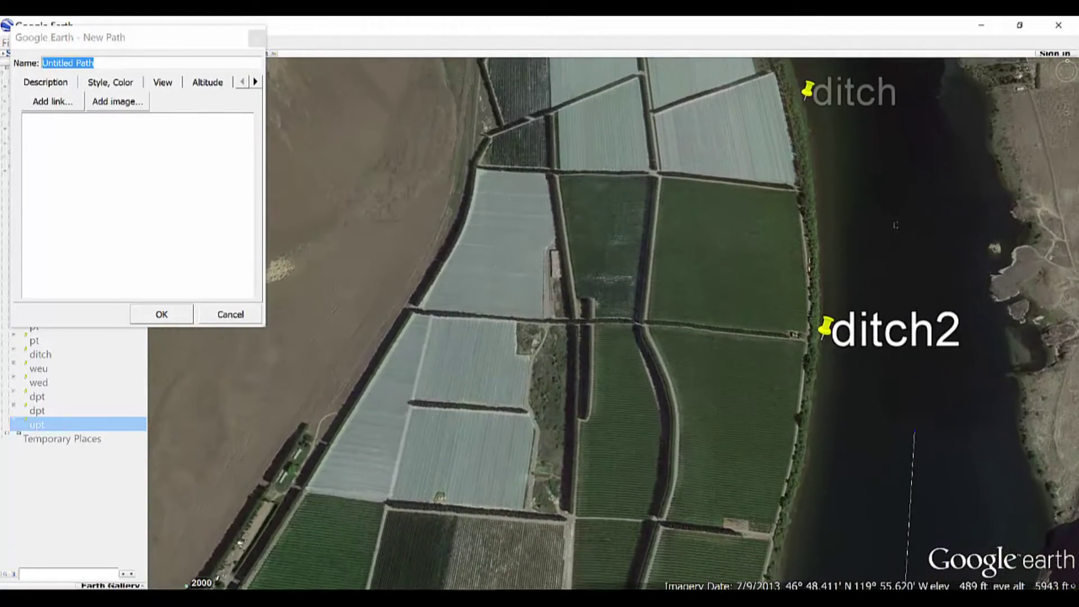
key(Up)
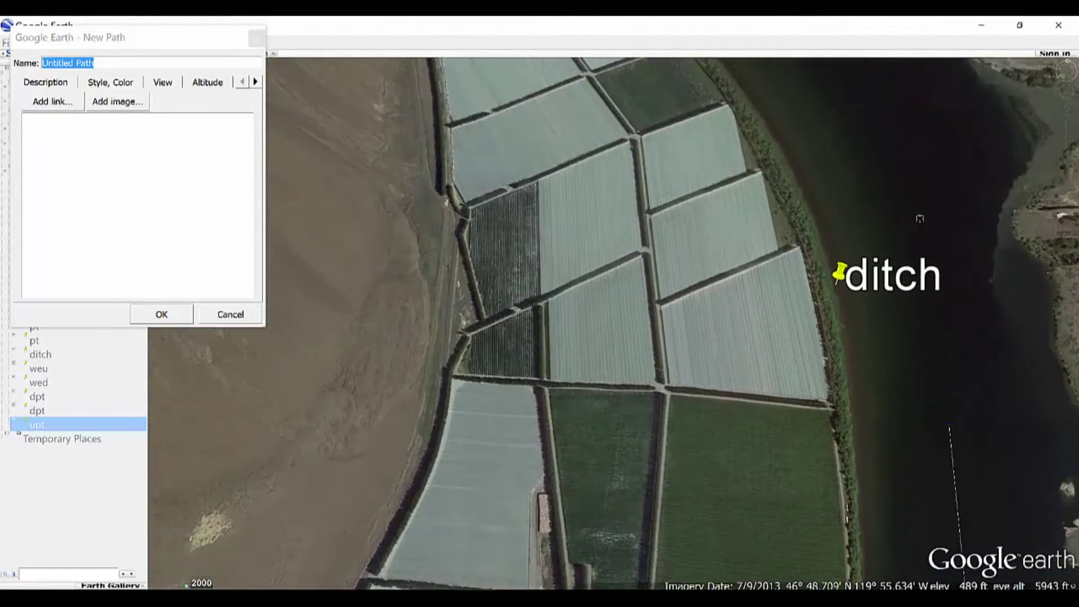
click(927, 215)
Continue the path around the river bend north of the ditch placemark to just below the bridge.
key(Up)
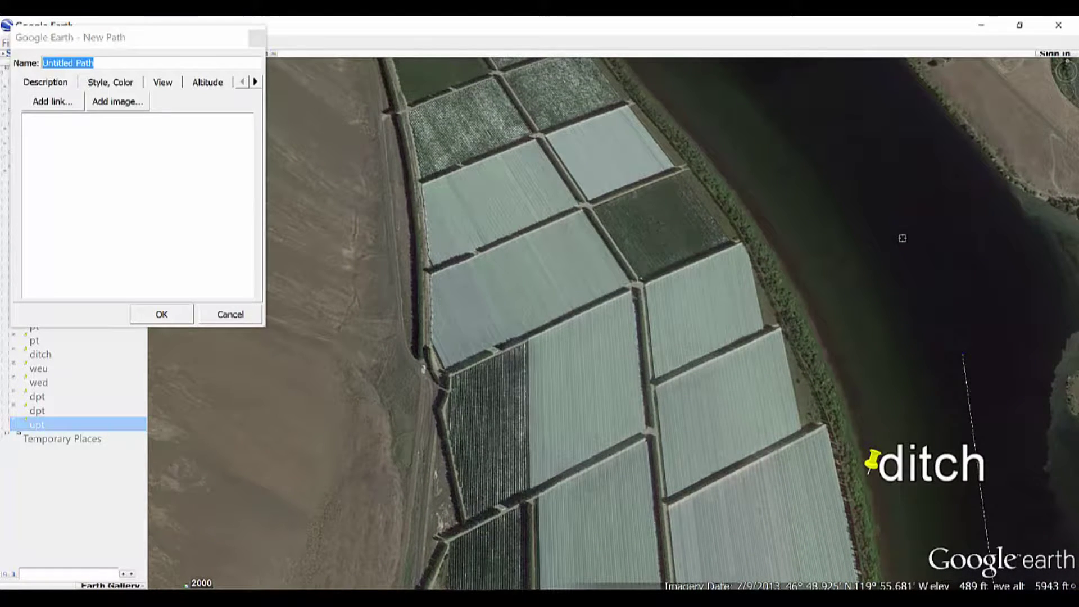
key(Up)
click(940, 303)
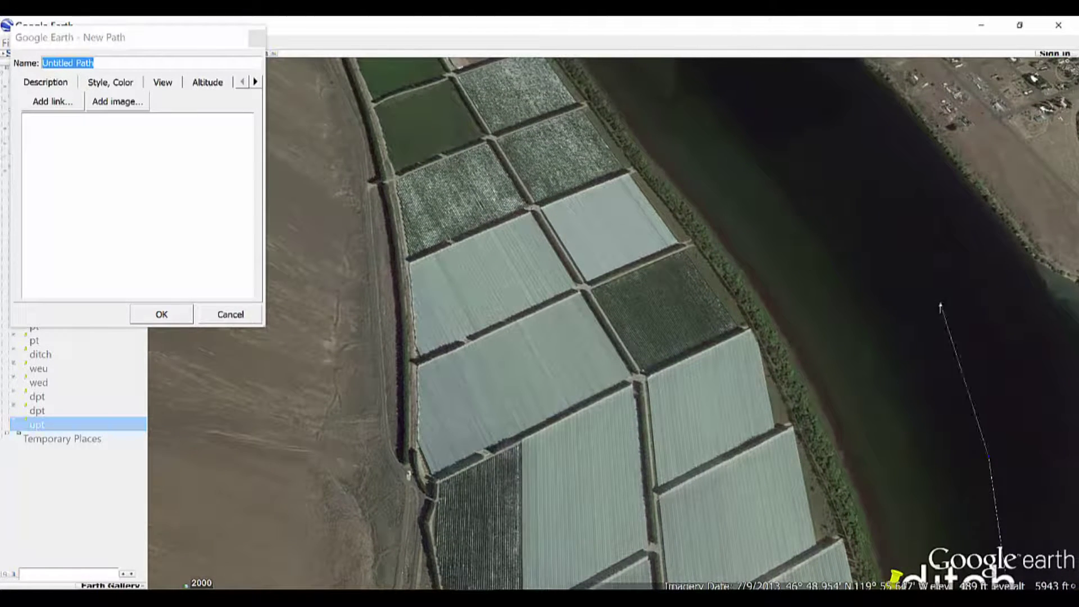
click(811, 118)
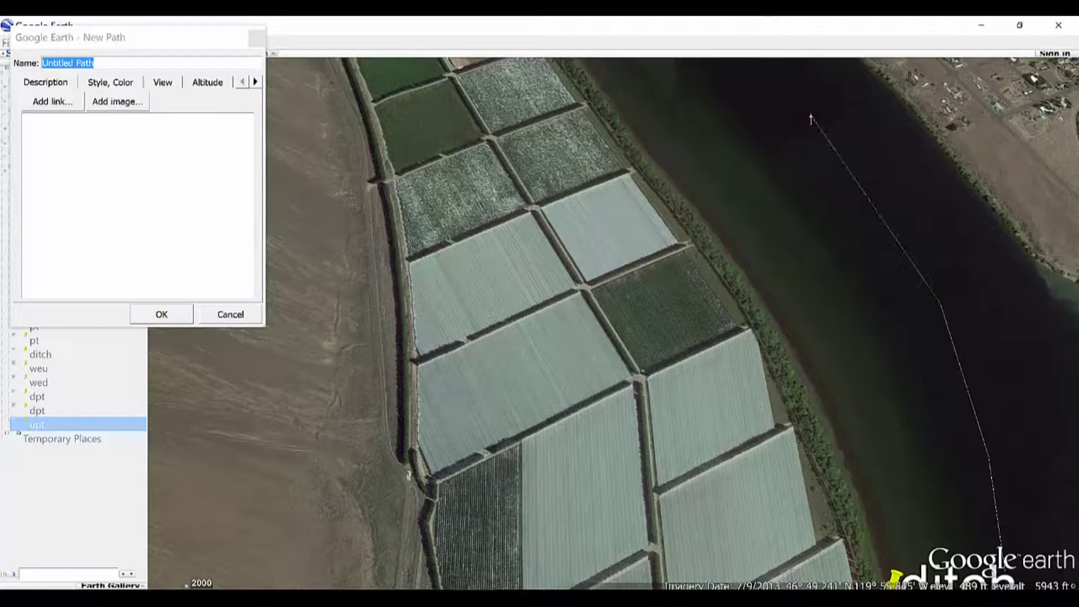
key(Up)
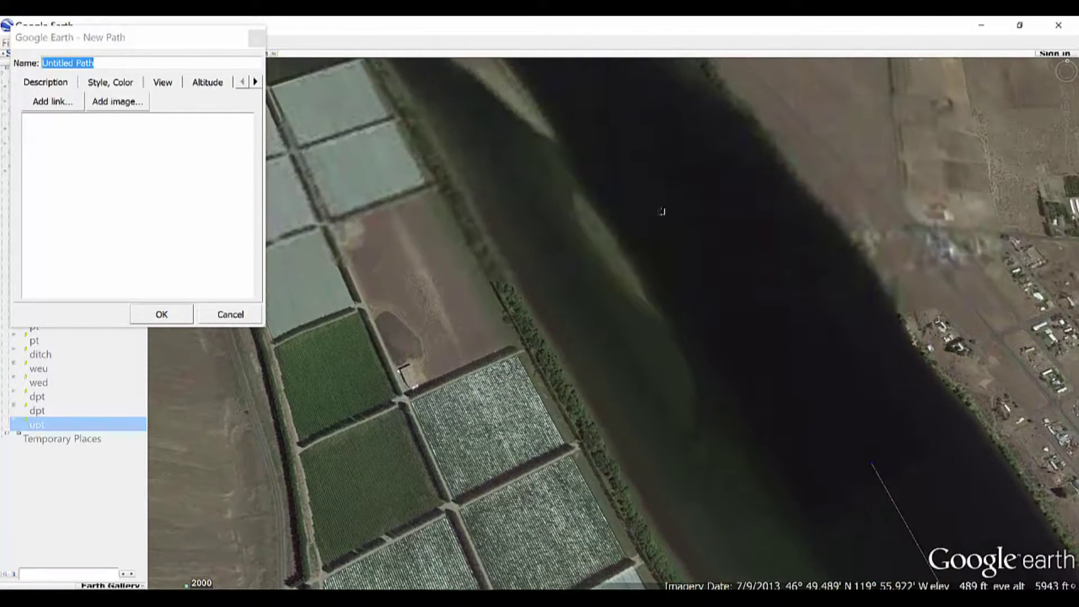
click(666, 173)
key(Up)
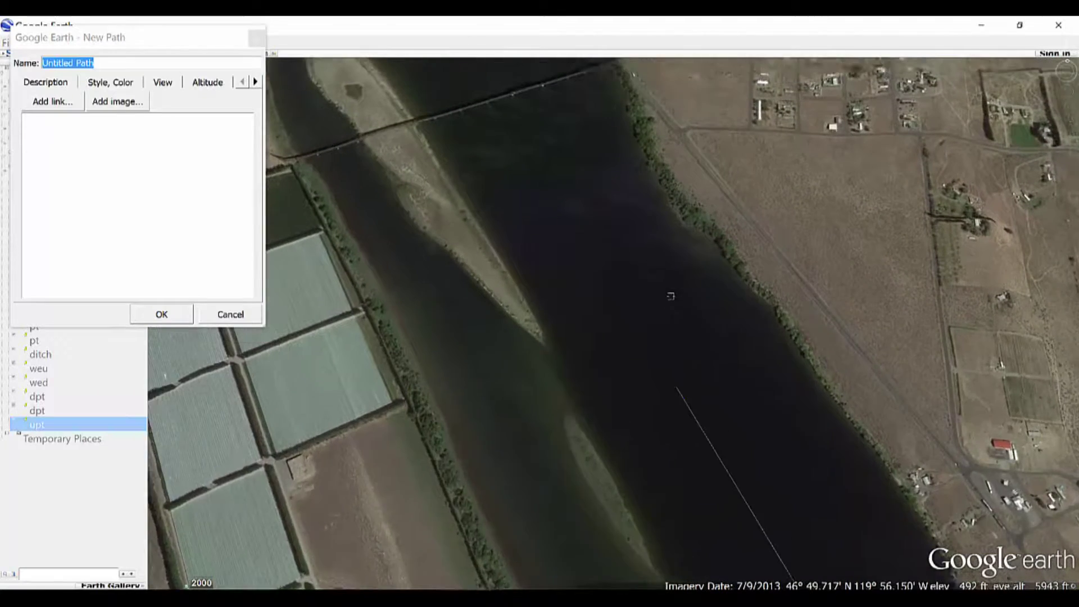
click(510, 161)
Carry the path under the bridge and add two channel points west of the gravel islands.
key(Up)
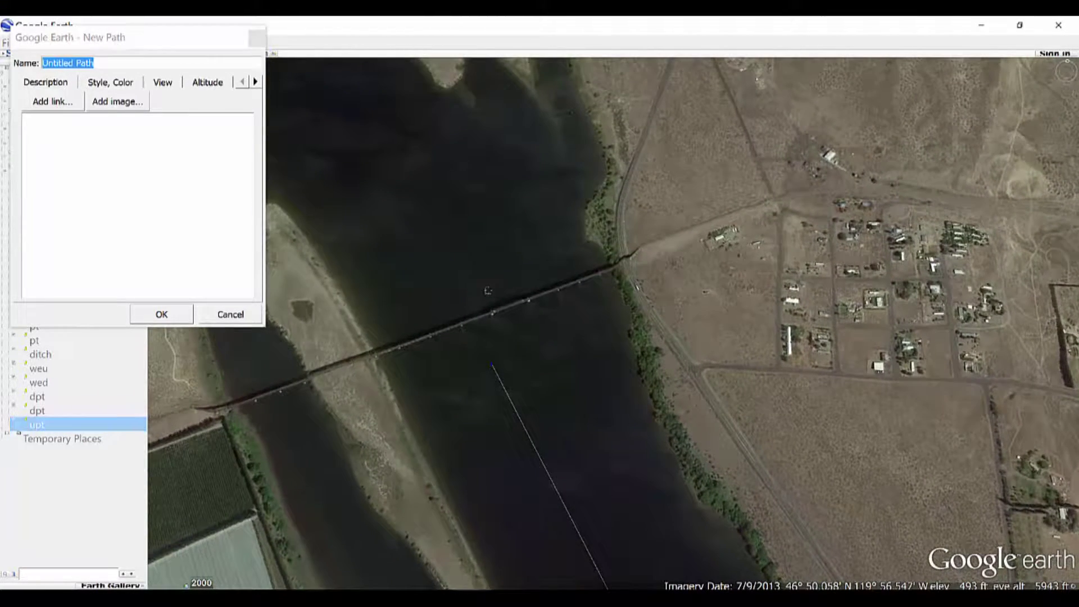
key(Left)
key(Up)
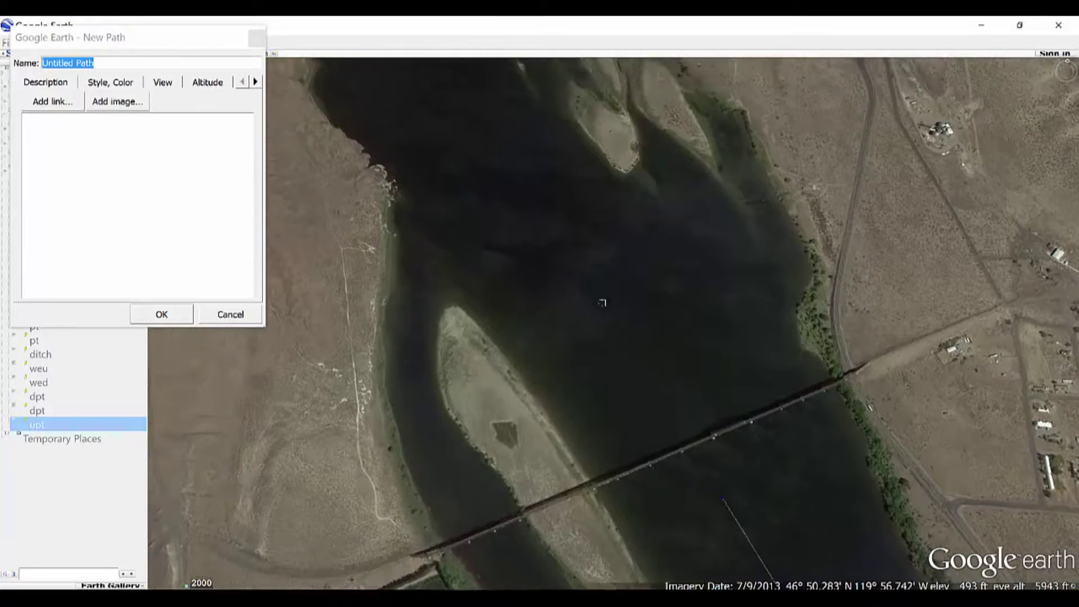
key(Up)
scroll(605, 355, up, 2)
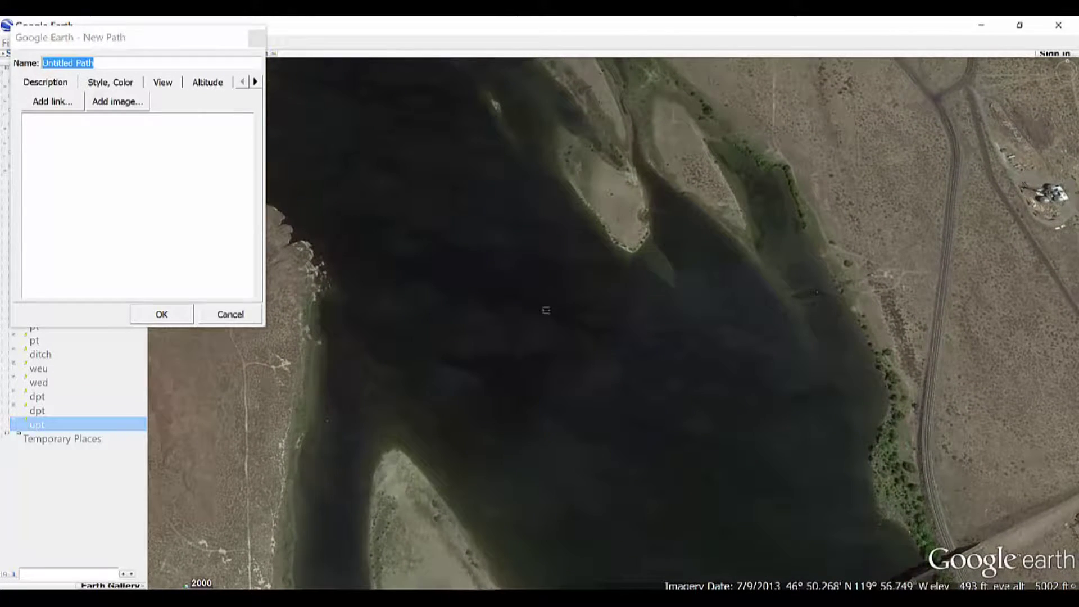
click(493, 289)
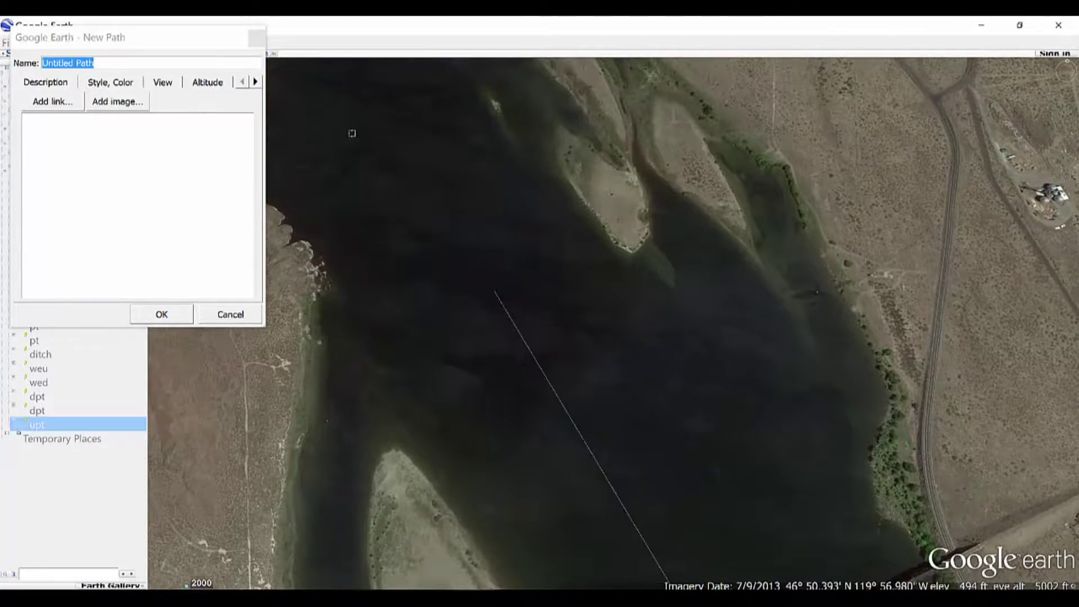
click(350, 119)
Add two path points in the main channel, running north past the small round islet near the west bank.
key(Up)
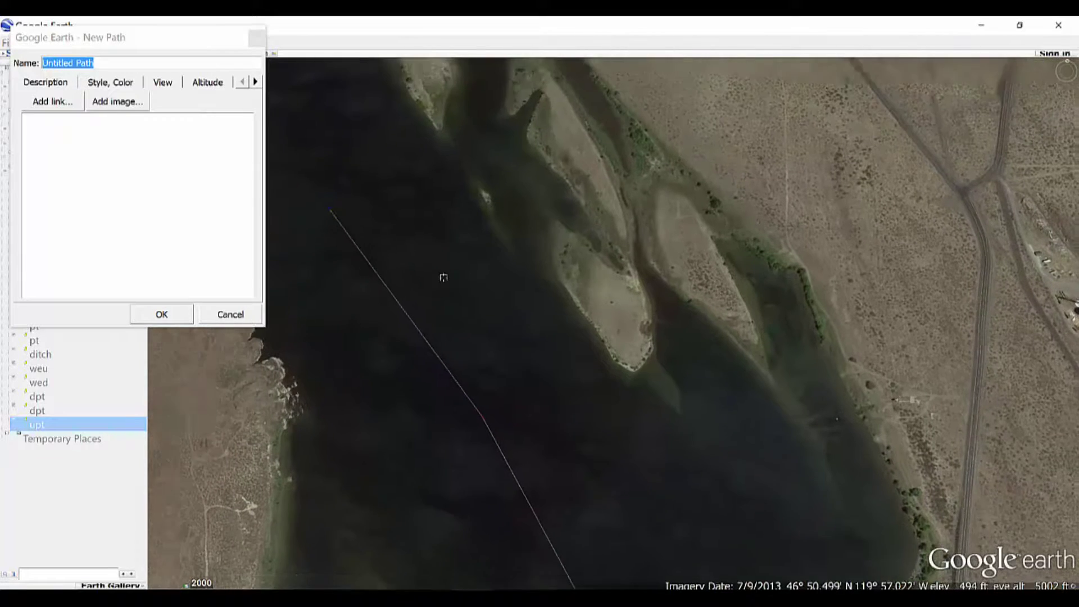
key(Left)
key(Up)
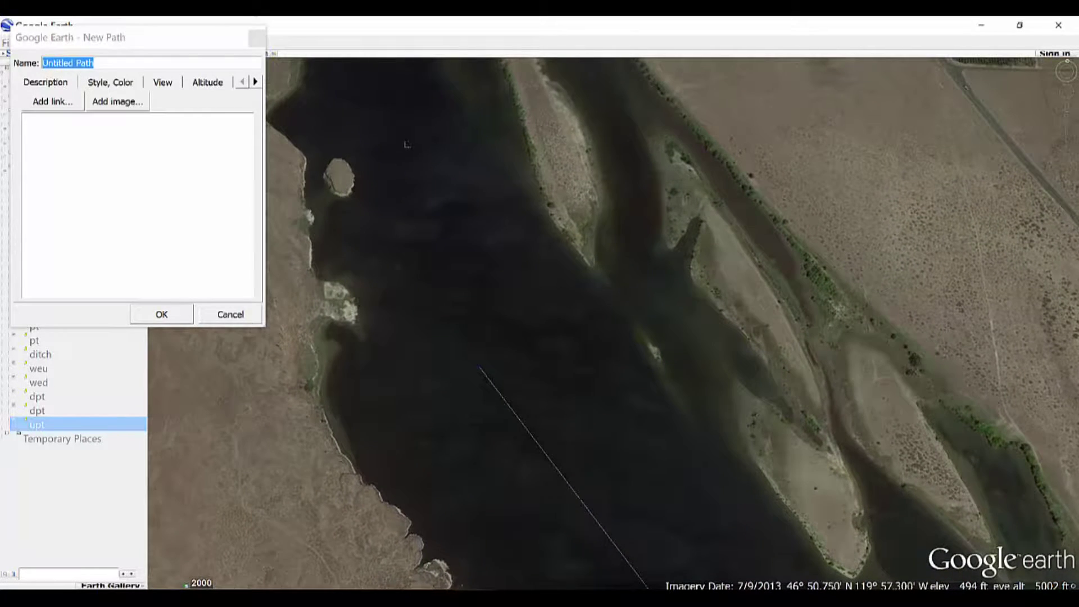
click(389, 136)
key(Up)
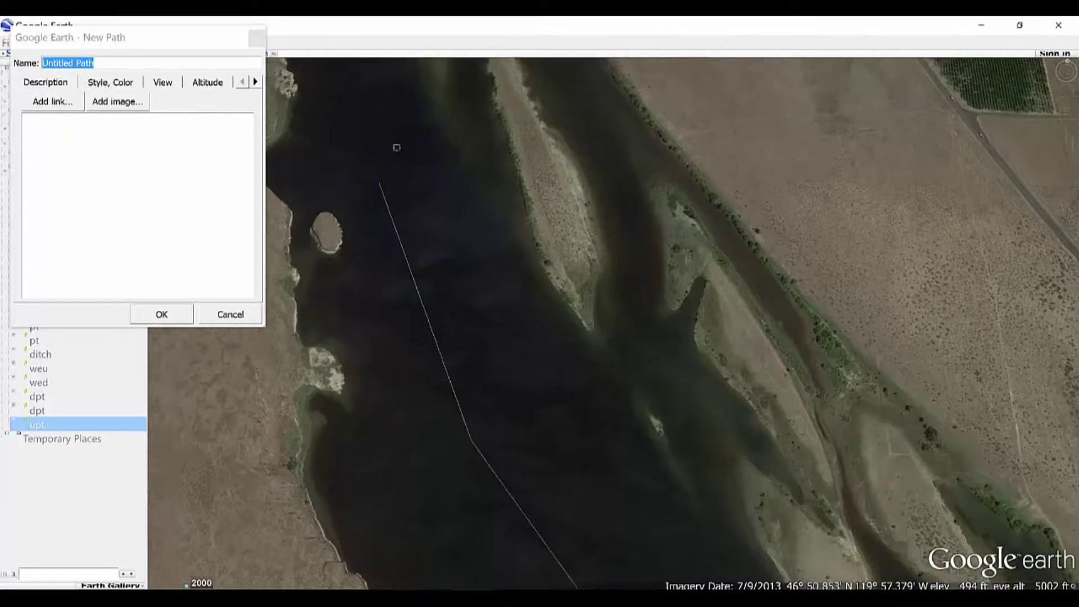
key(Left)
key(Left)
click(435, 121)
Extend the path west of the long narrow island and end it mid-river off the shoreline point below the dam.
key(Up)
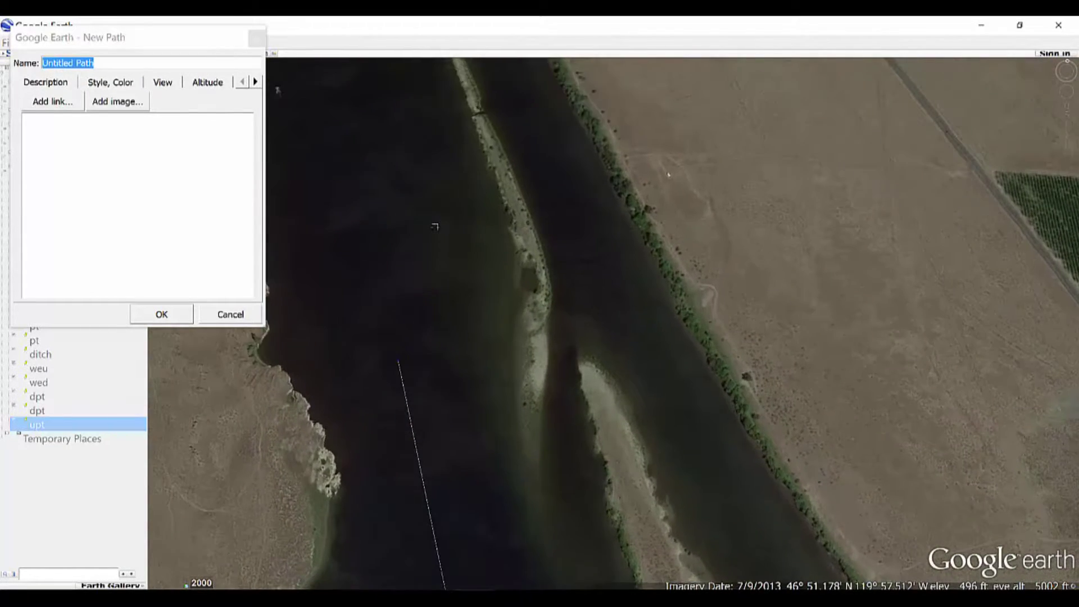
key(Left)
key(Up)
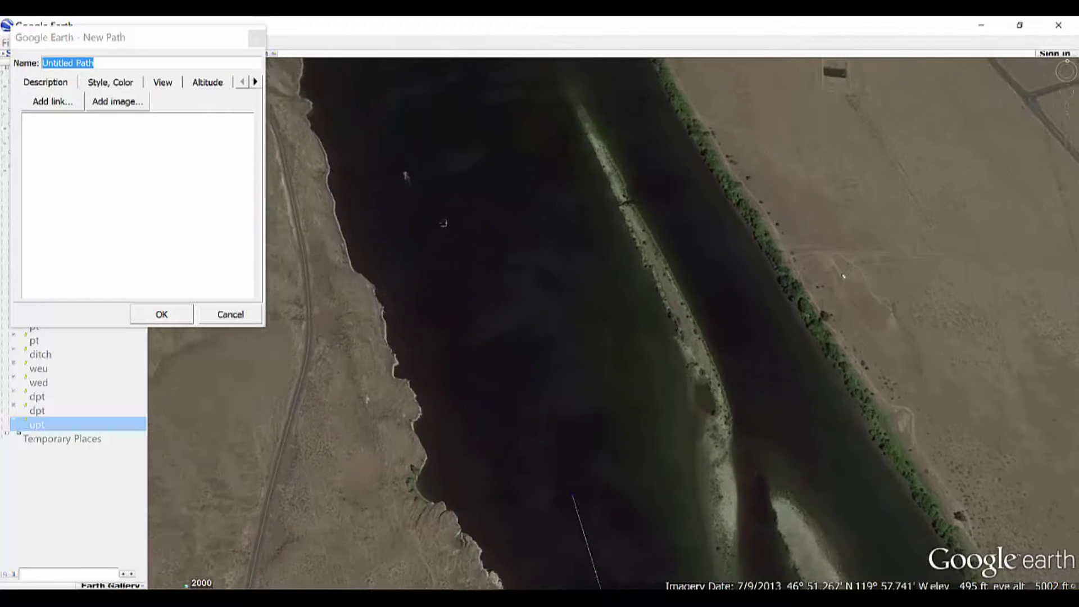
click(419, 129)
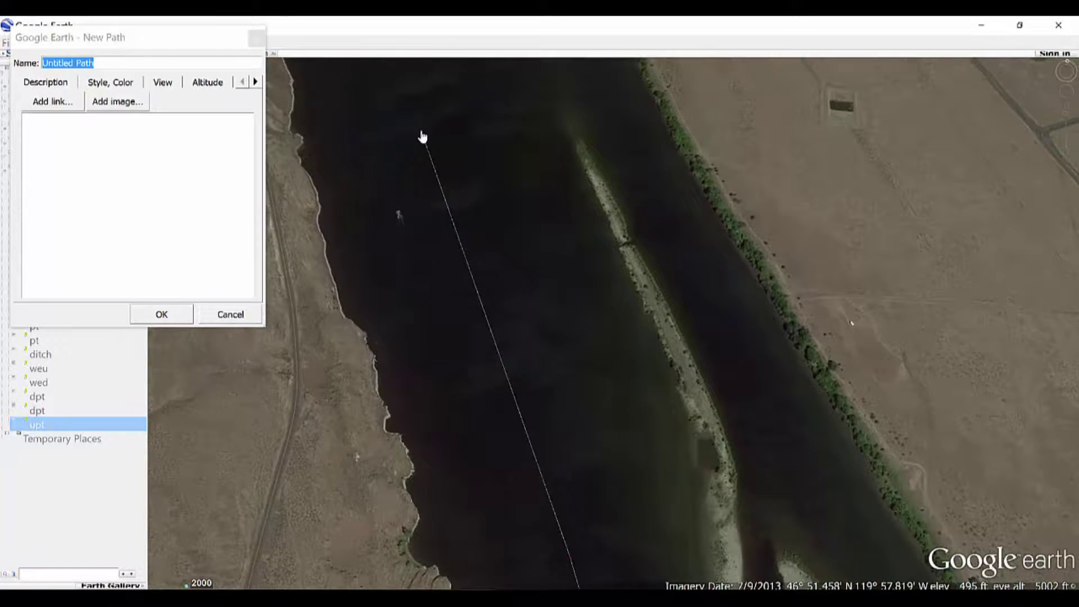
key(Up)
key(Left)
key(Up)
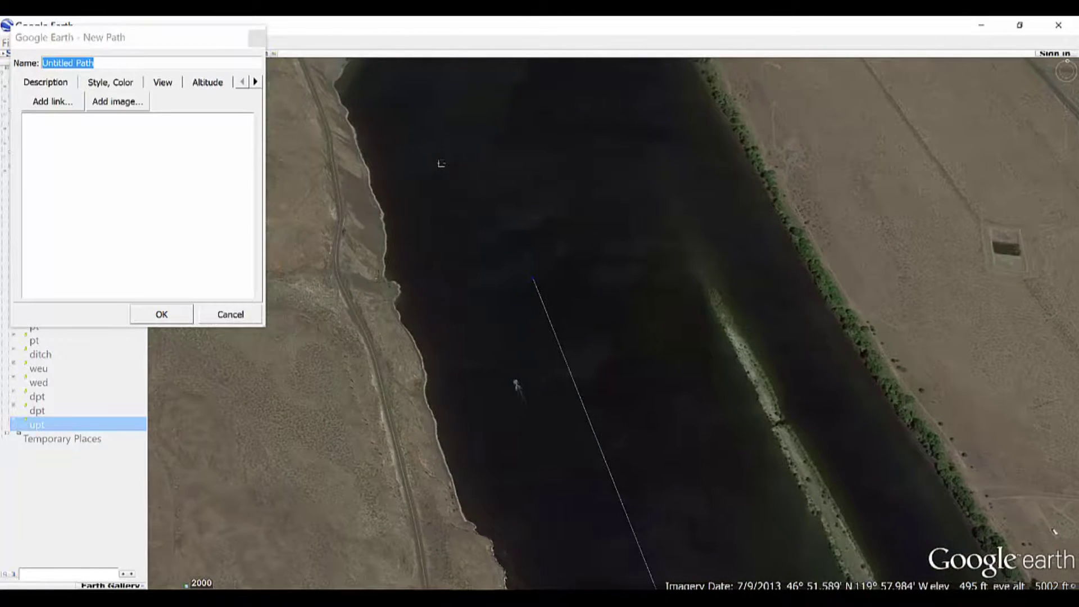
click(469, 284)
click(547, 104)
Name the new path channel and save it in the demo folder.
key(Left)
key(Up)
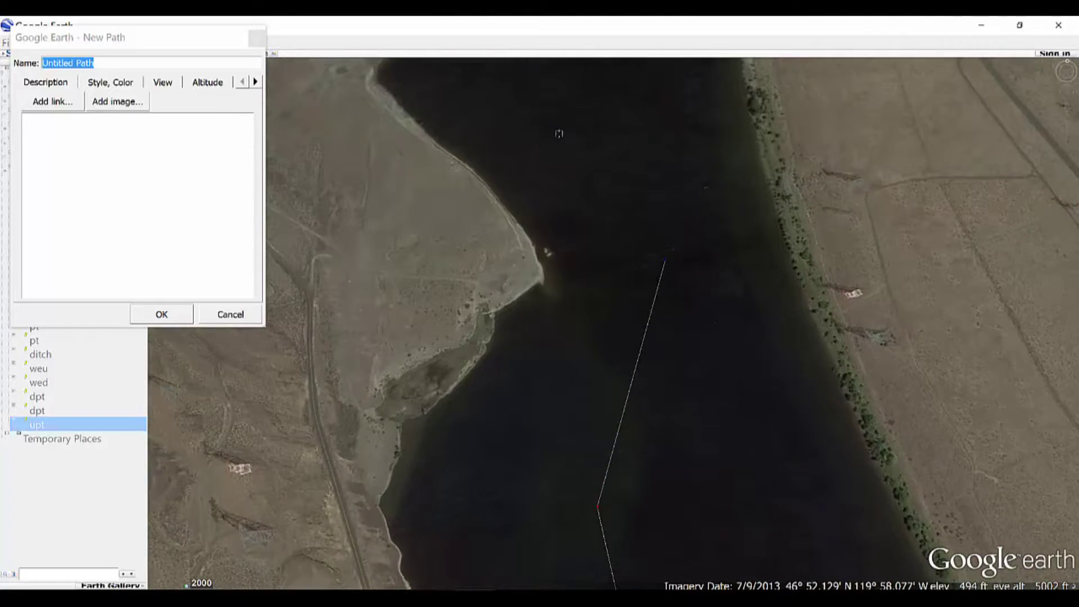
key(Up)
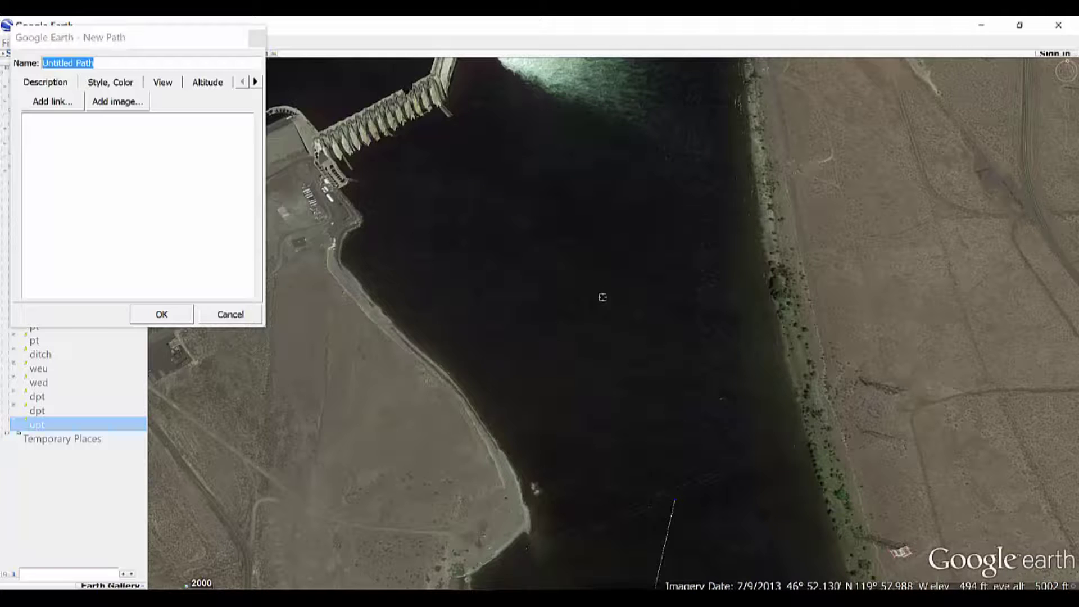
scroll(602, 297, down, 2)
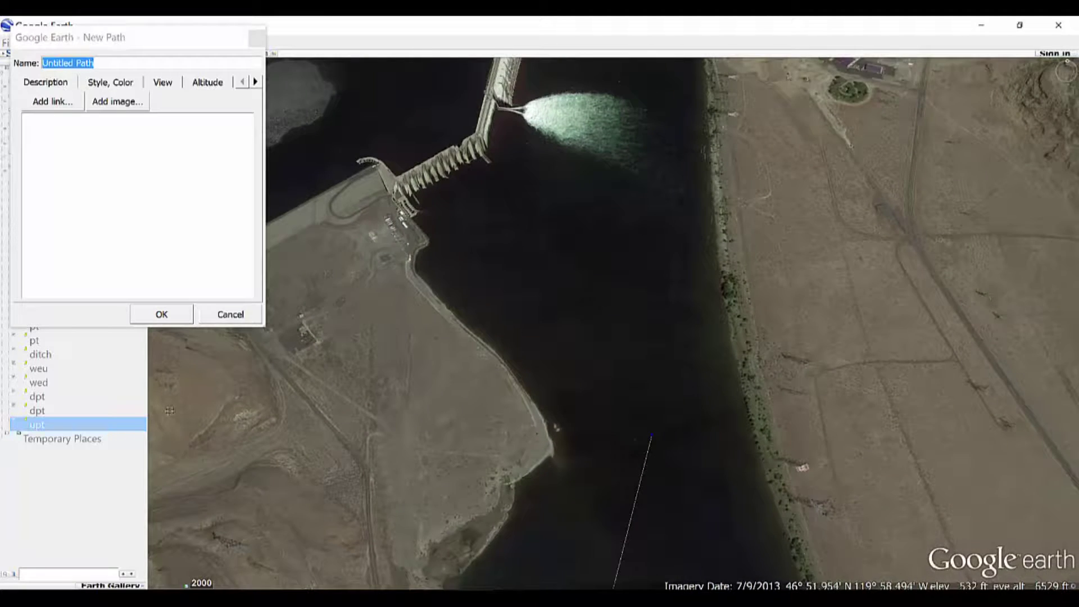
click(80, 64)
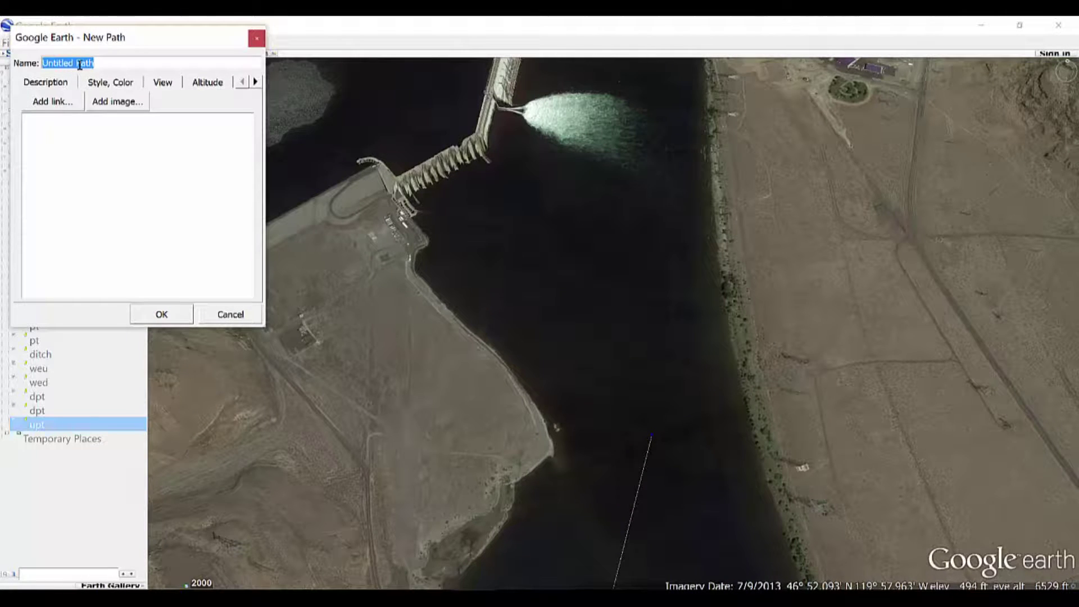
text(c)
click(179, 315)
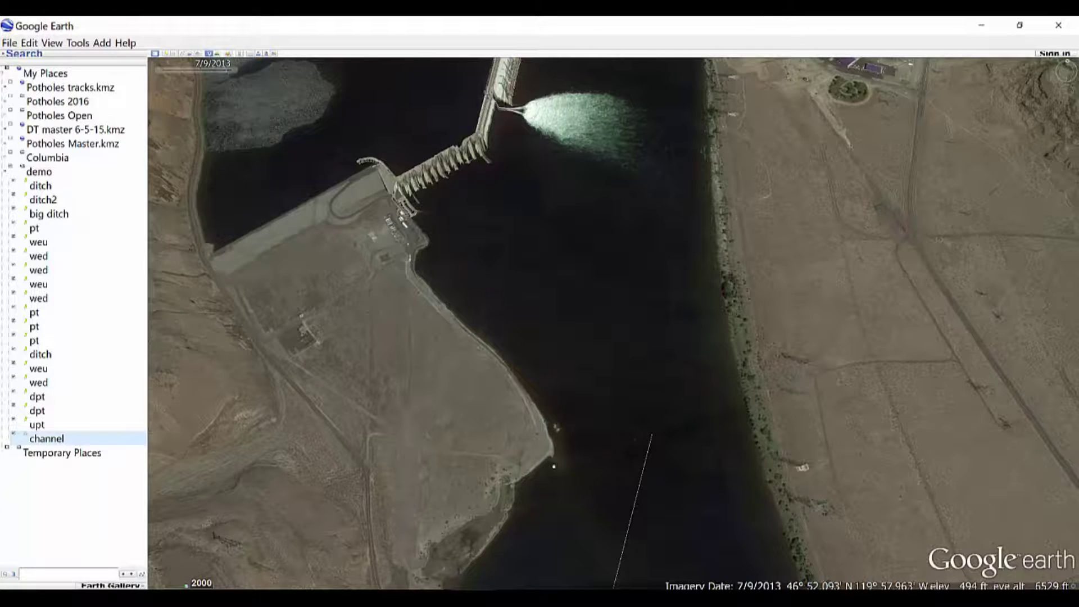
scroll(647, 484, down, 3)
drag(645, 504, 656, 202)
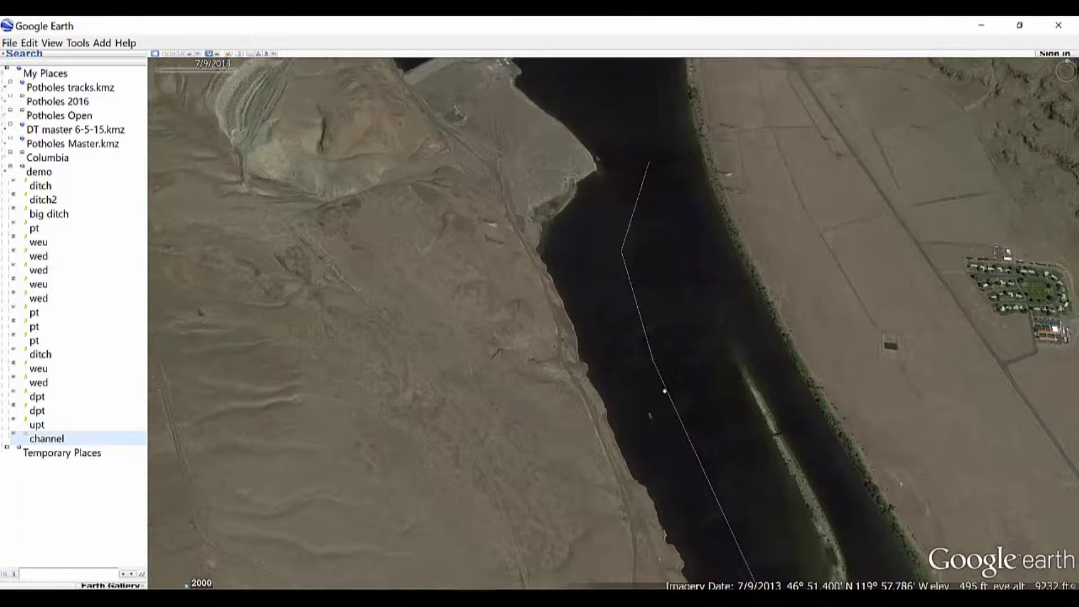
Recolour the channel path's line to red and set its width to 2.6.
scroll(665, 391, up, 5)
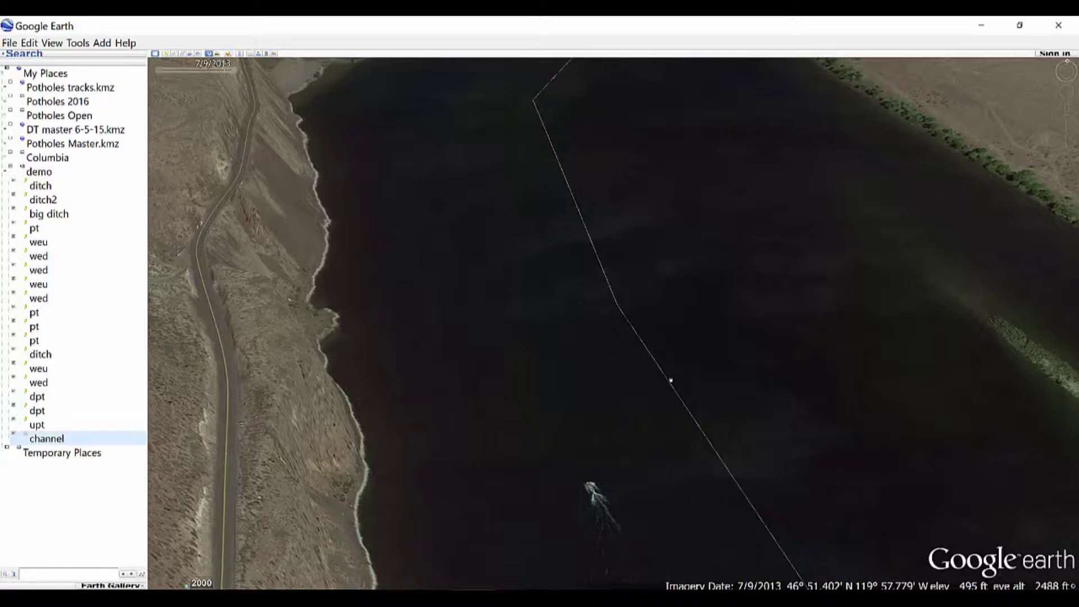
right_click(68, 439)
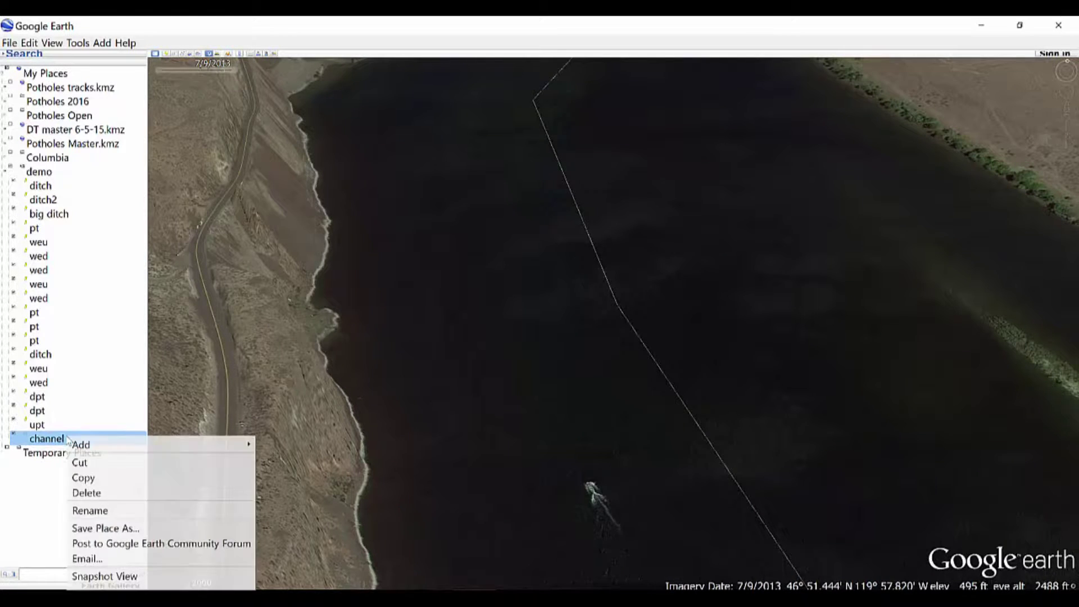
click(101, 600)
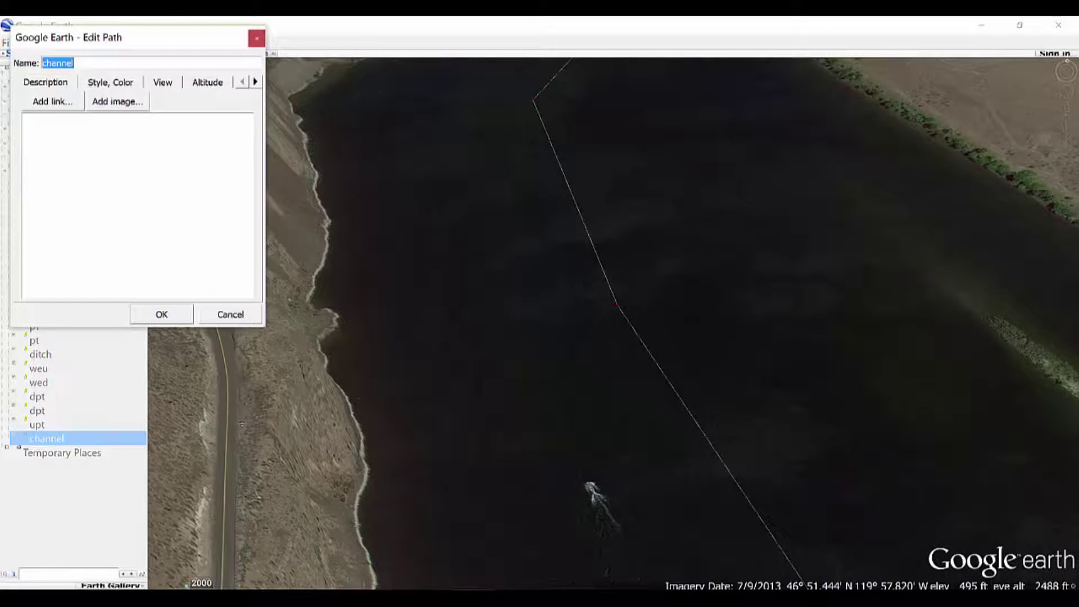
click(107, 83)
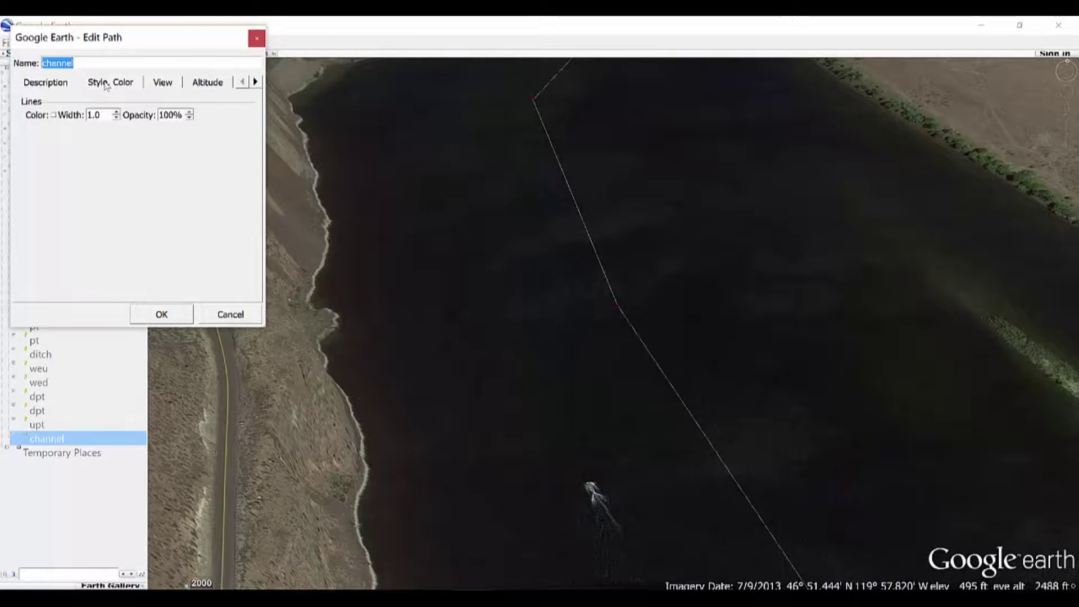
click(55, 116)
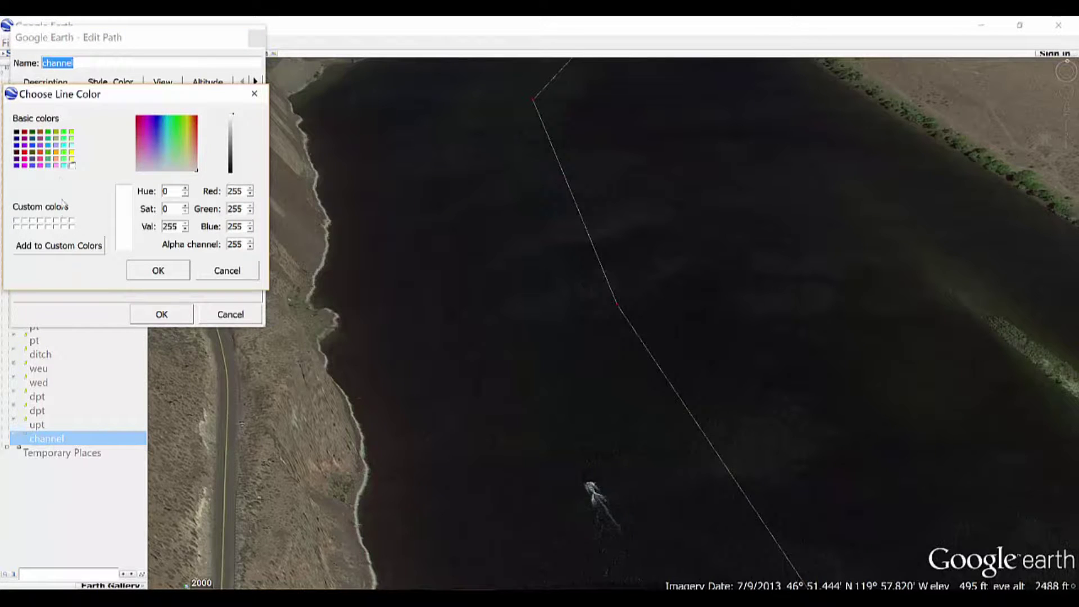
click(24, 160)
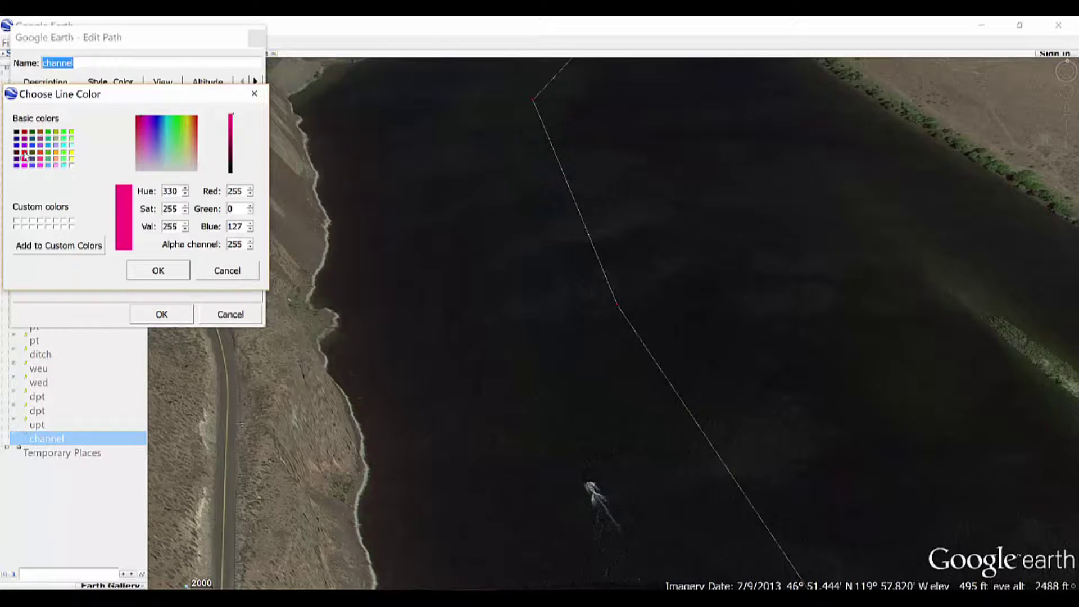
click(24, 153)
click(152, 272)
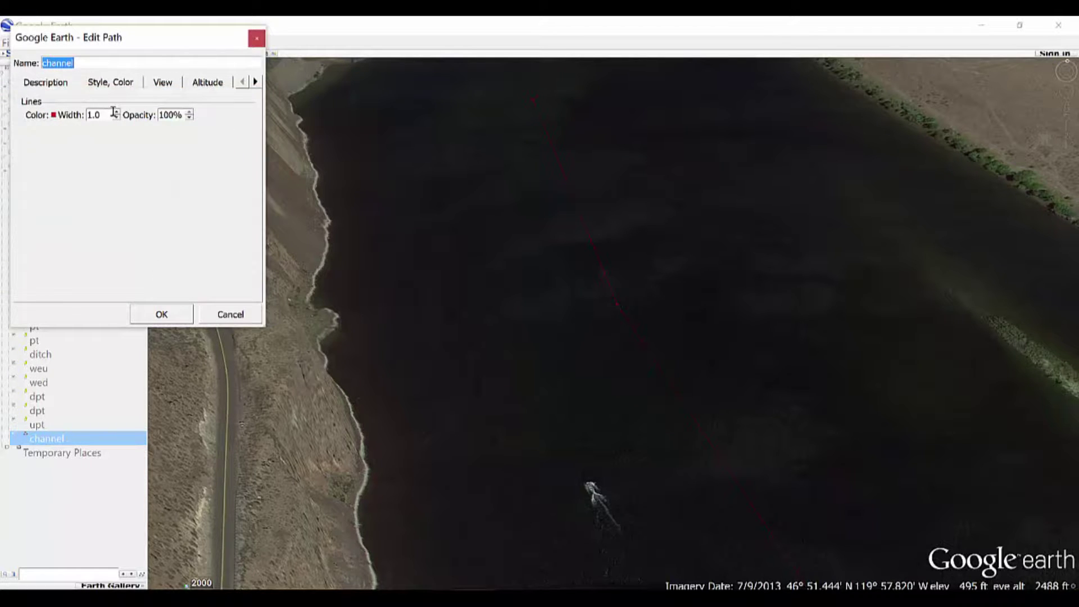
click(116, 113)
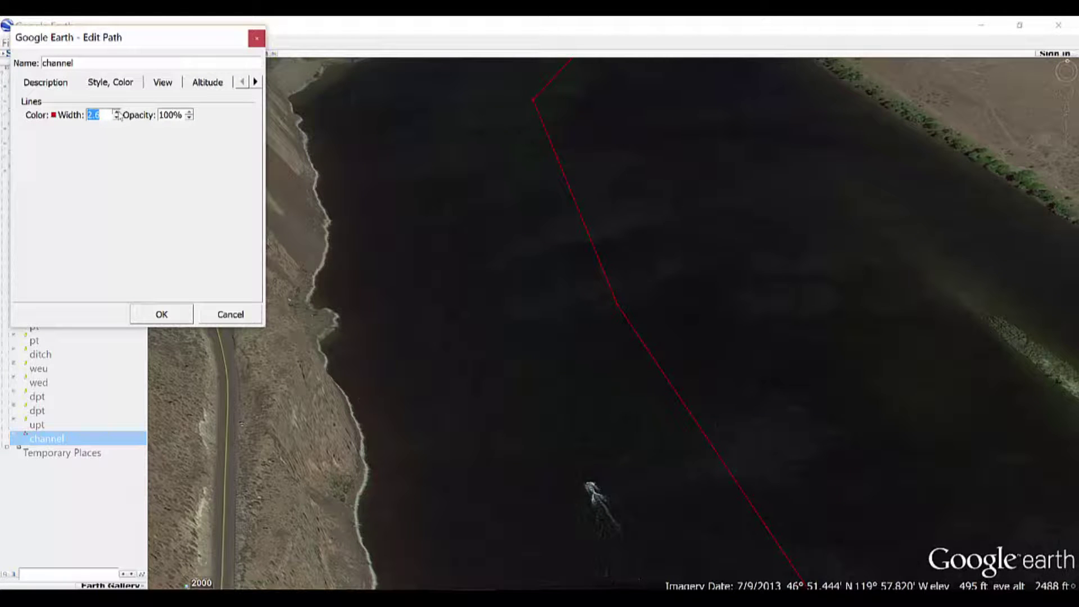
click(161, 313)
Follow the channel path south from below the dam, past the bridge and ditch placemarks, to its starting point near the wed and dpt placemarks.
scroll(573, 365, down, 3)
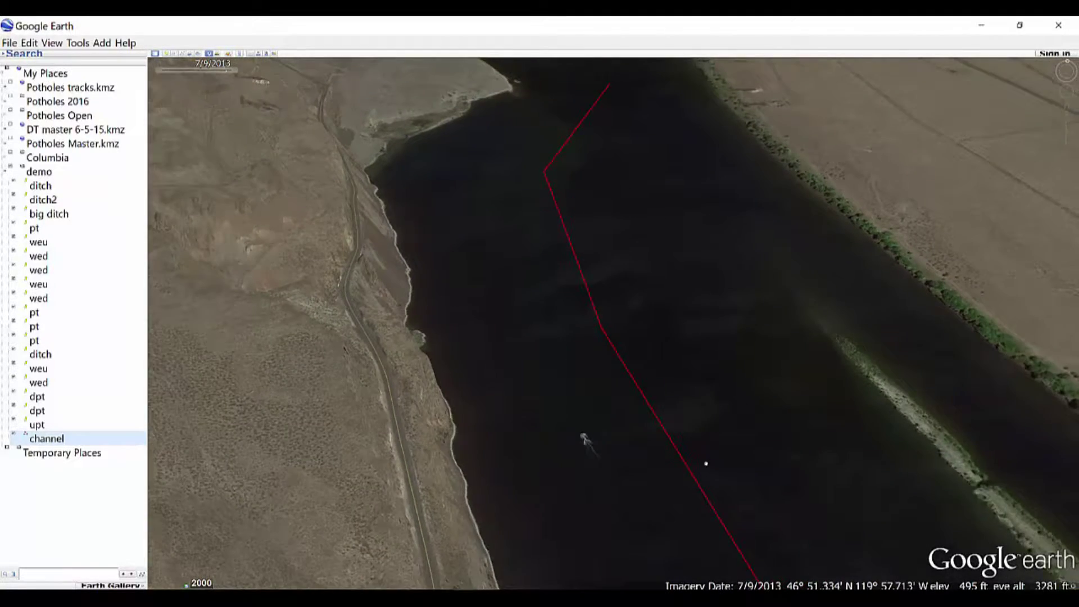
drag(757, 495, 648, 174)
drag(766, 315, 405, 93)
drag(598, 360, 323, 94)
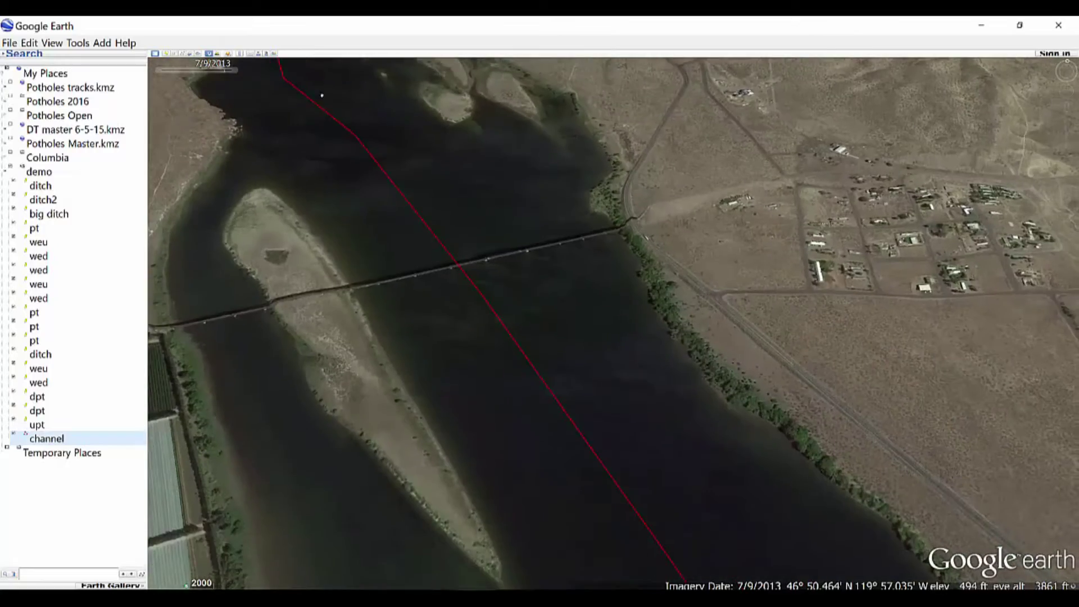
drag(559, 365, 517, 188)
drag(641, 405, 511, 294)
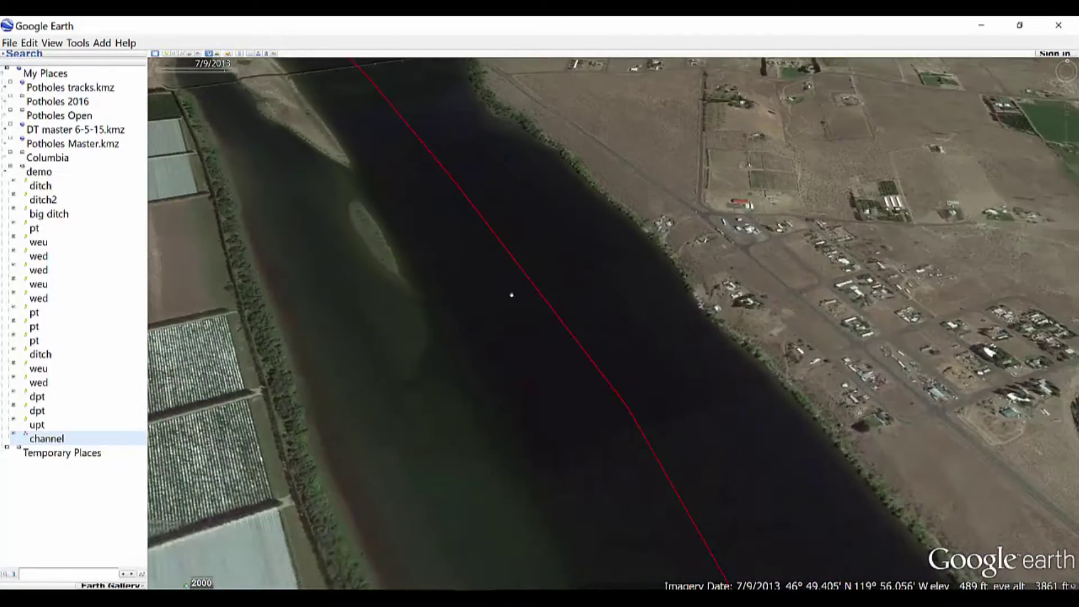
scroll(656, 377, down, 2)
drag(703, 462, 511, 251)
scroll(542, 362, down, 2)
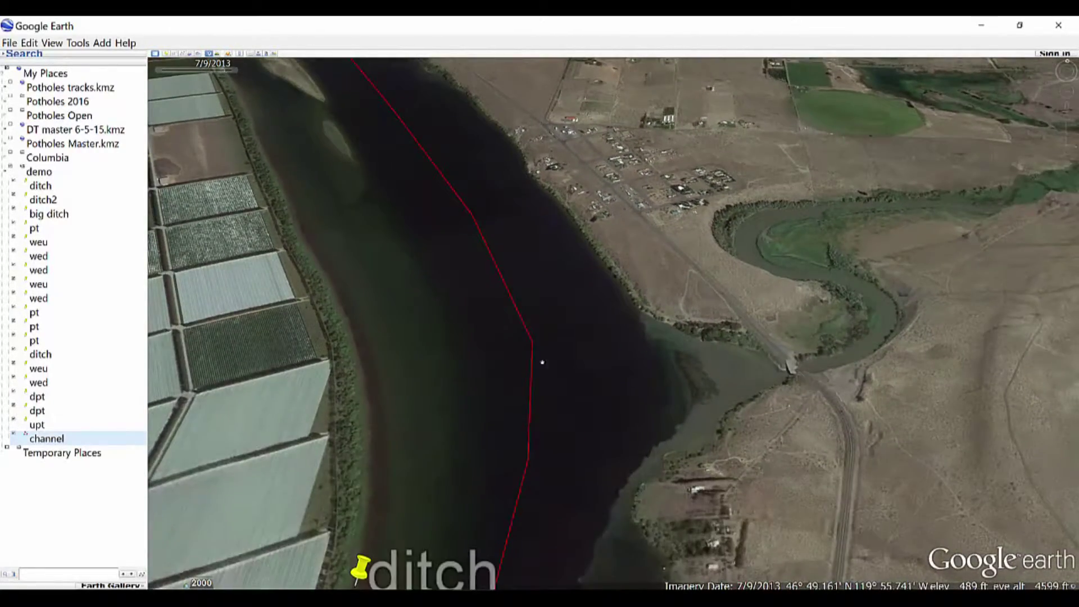
drag(595, 377, 679, 229)
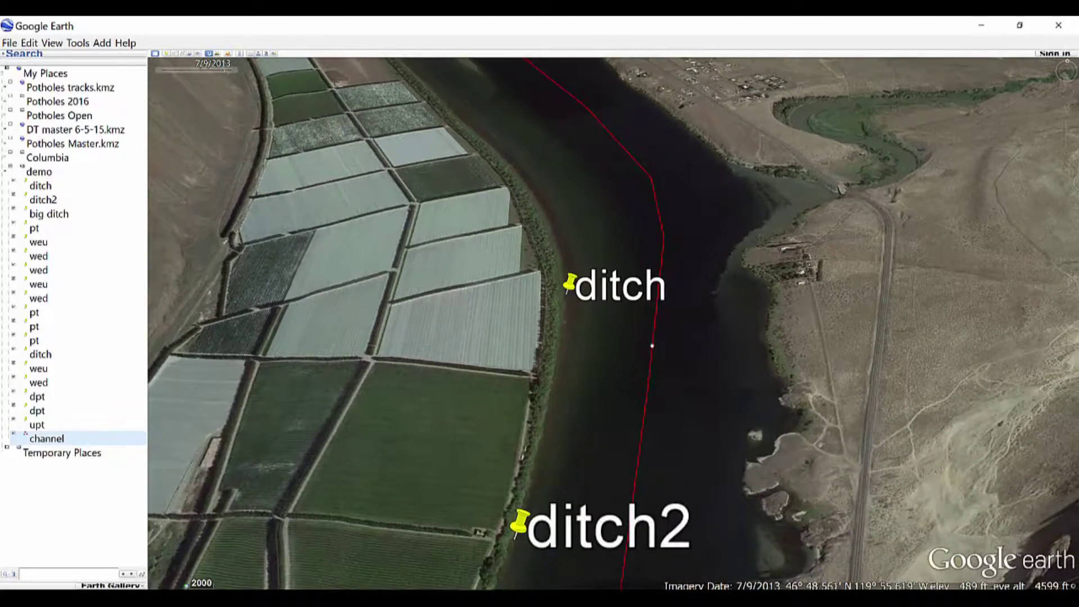
scroll(652, 342, up, 2)
drag(673, 458, 724, 170)
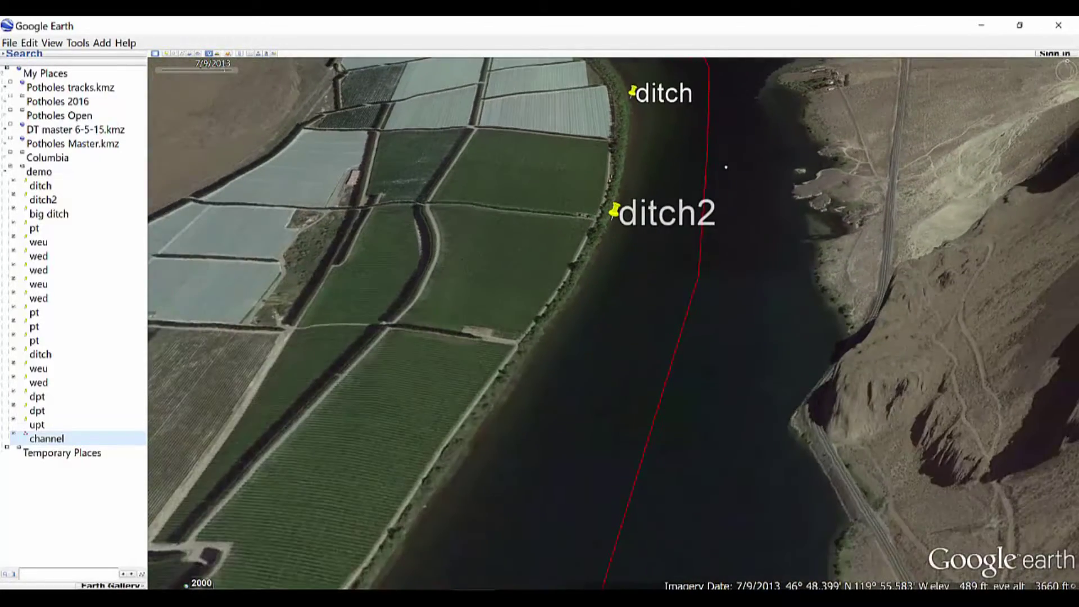
drag(689, 477, 732, 248)
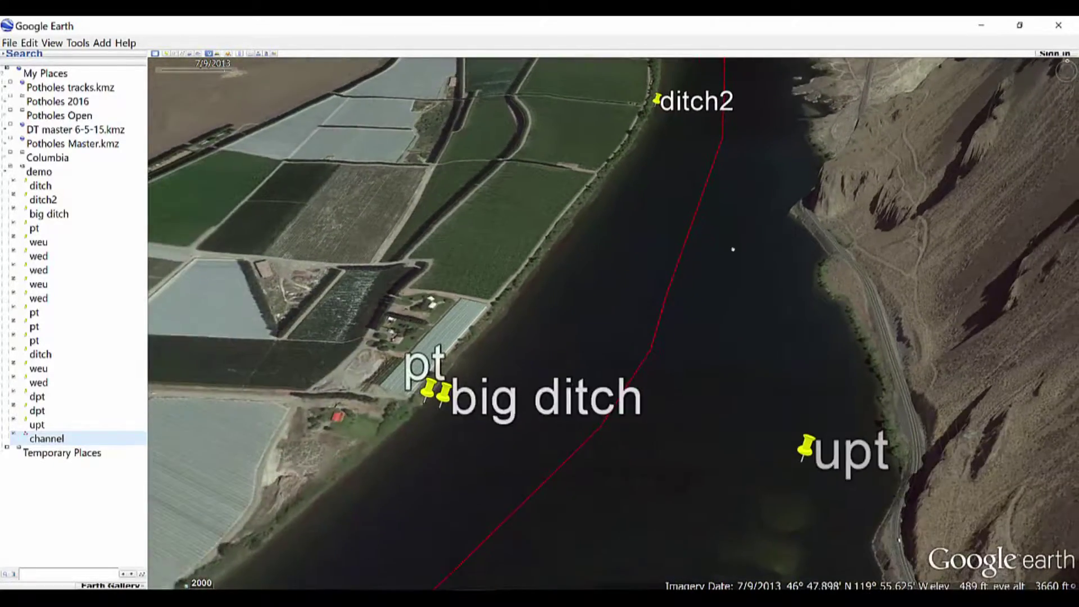
drag(682, 369, 800, 239)
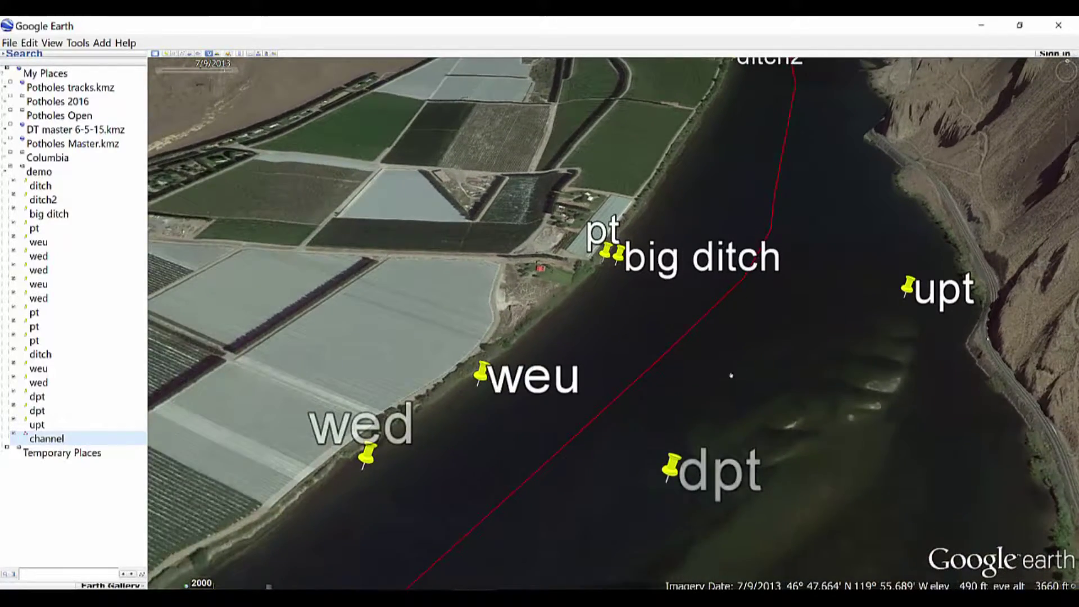
drag(709, 399, 922, 255)
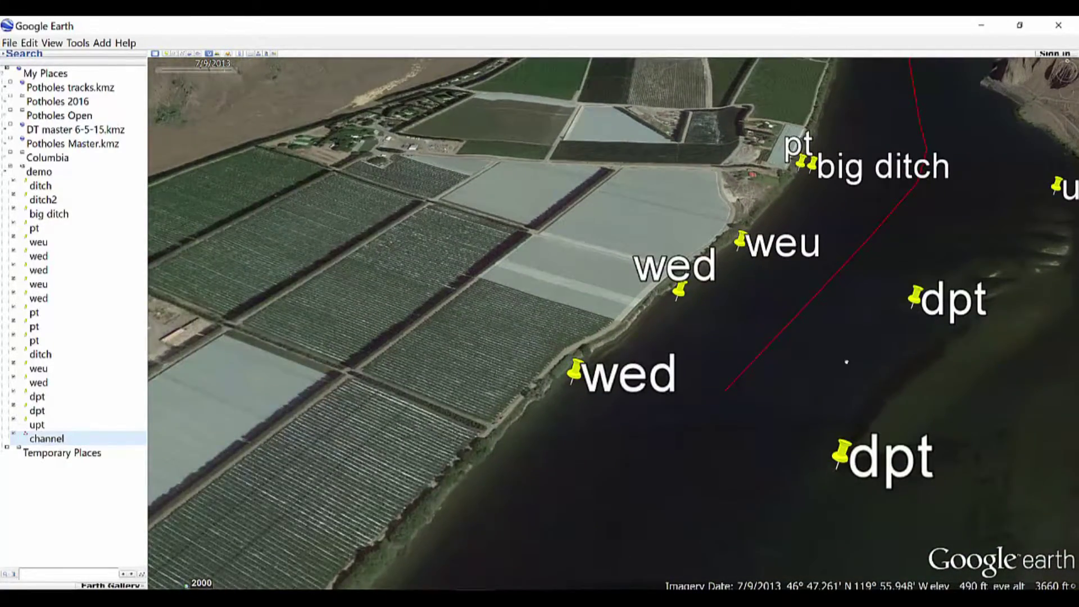
Examine the submerged bar between the dpt placemarks, the water inside it along the east bank, and the shoals below the upt placemark.
scroll(846, 357, up, 3)
scroll(846, 360, down, 2)
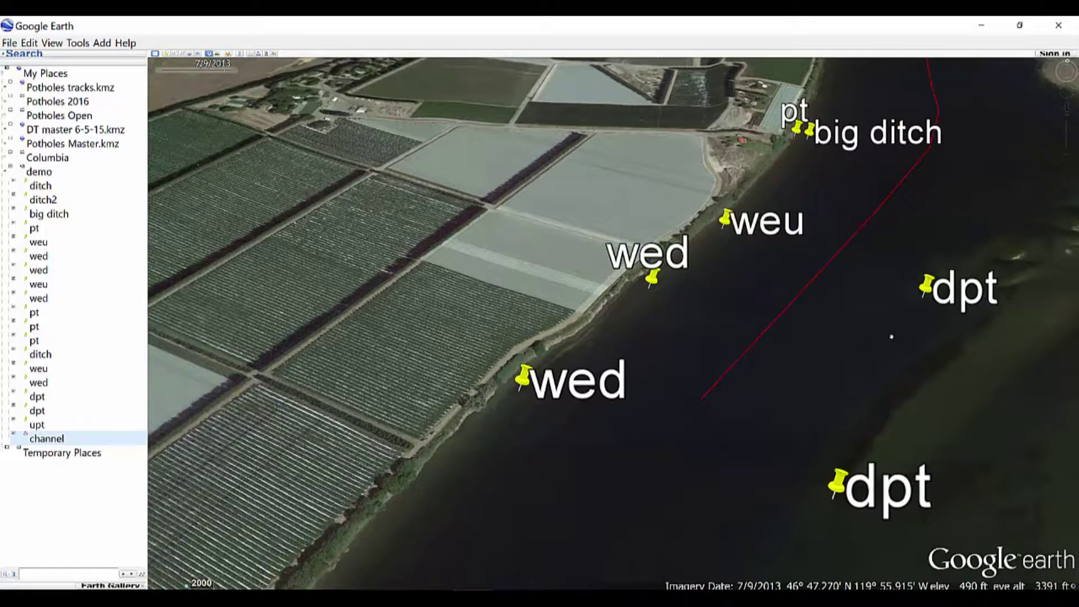
drag(881, 347, 643, 373)
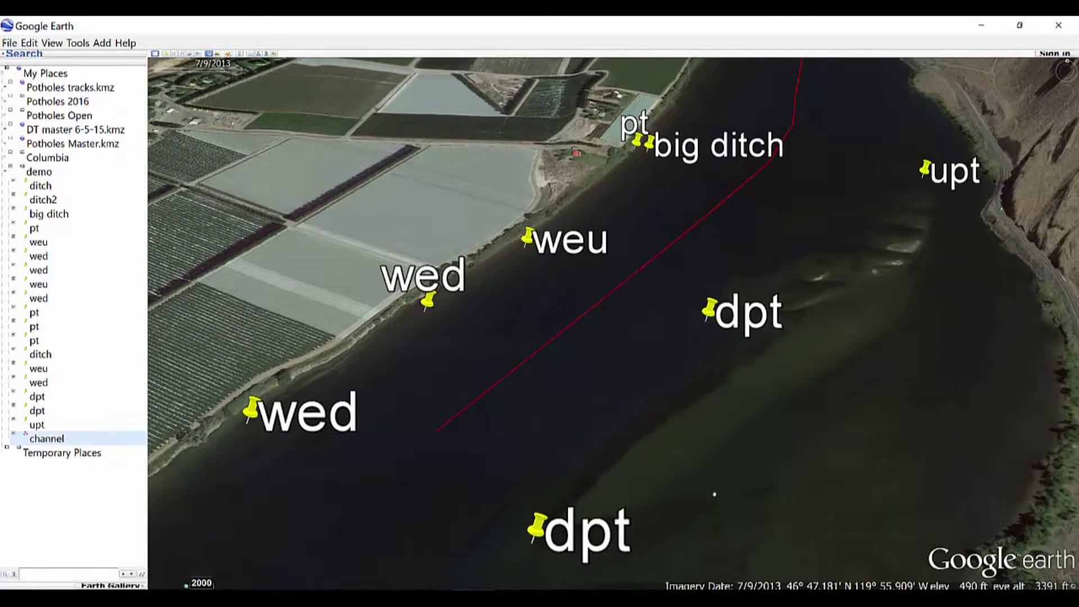
drag(528, 549, 696, 383)
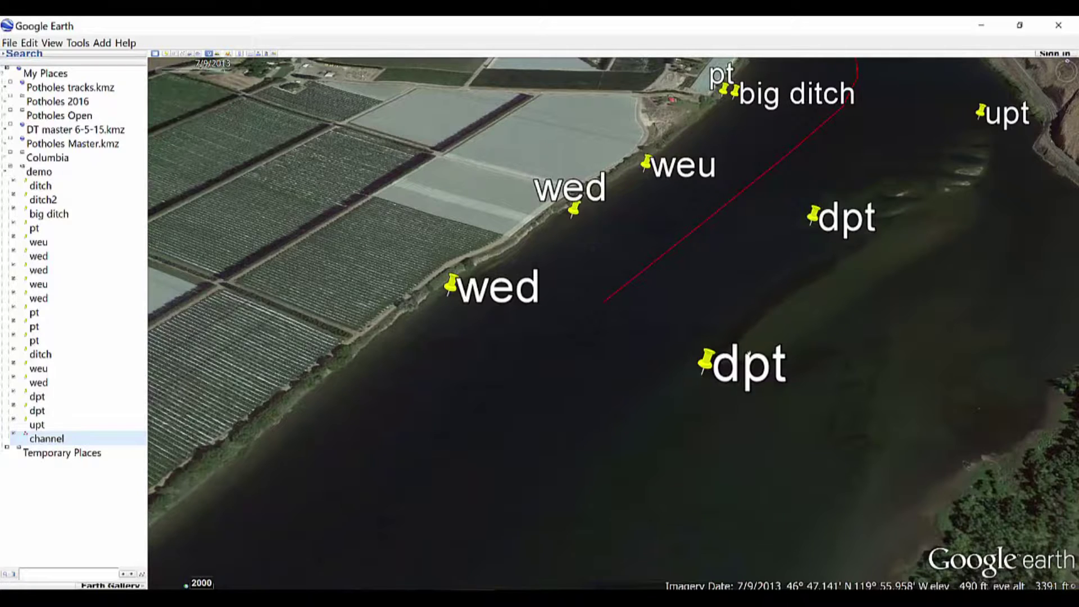
scroll(860, 277, up, 3)
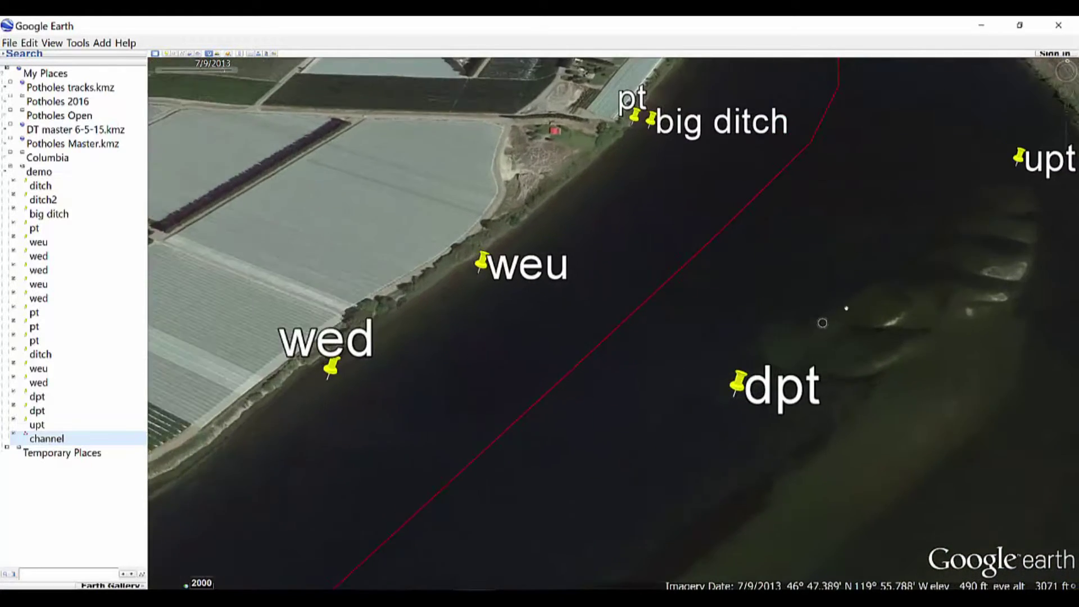
drag(917, 429, 797, 222)
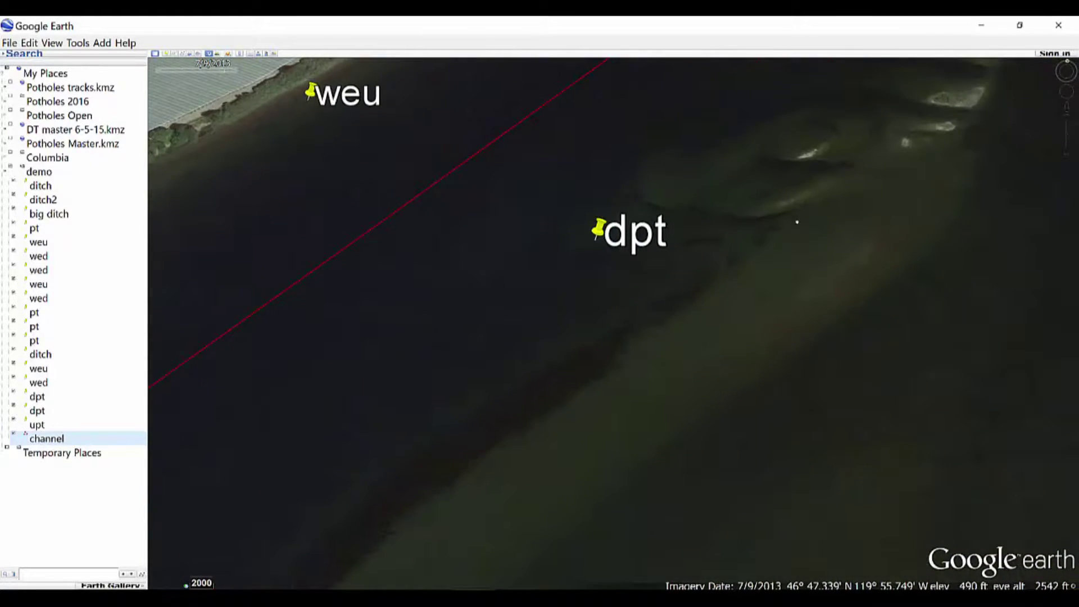
drag(824, 337, 778, 126)
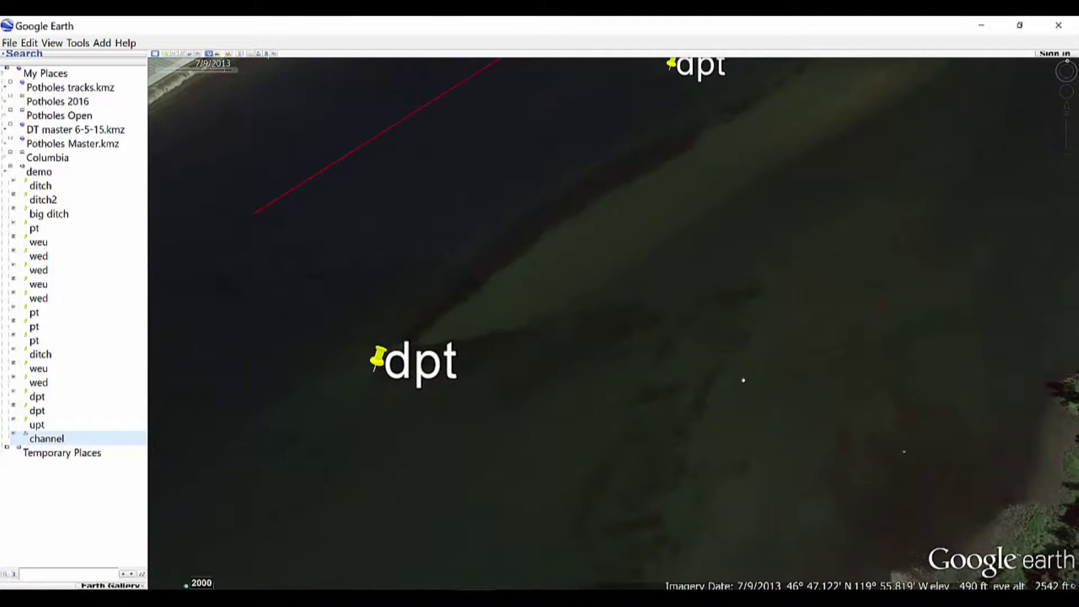
scroll(743, 381, up, 1)
drag(782, 323, 825, 159)
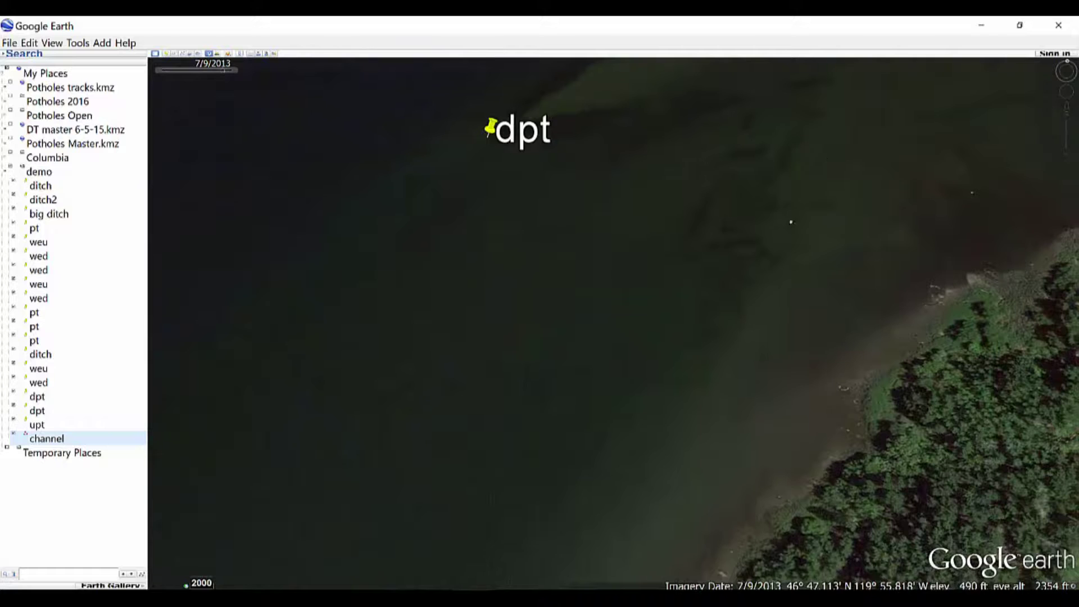
drag(790, 222, 650, 534)
mouse_move(838, 228)
mouse_down()
mouse_move(786, 352)
mouse_move(659, 486)
mouse_up()
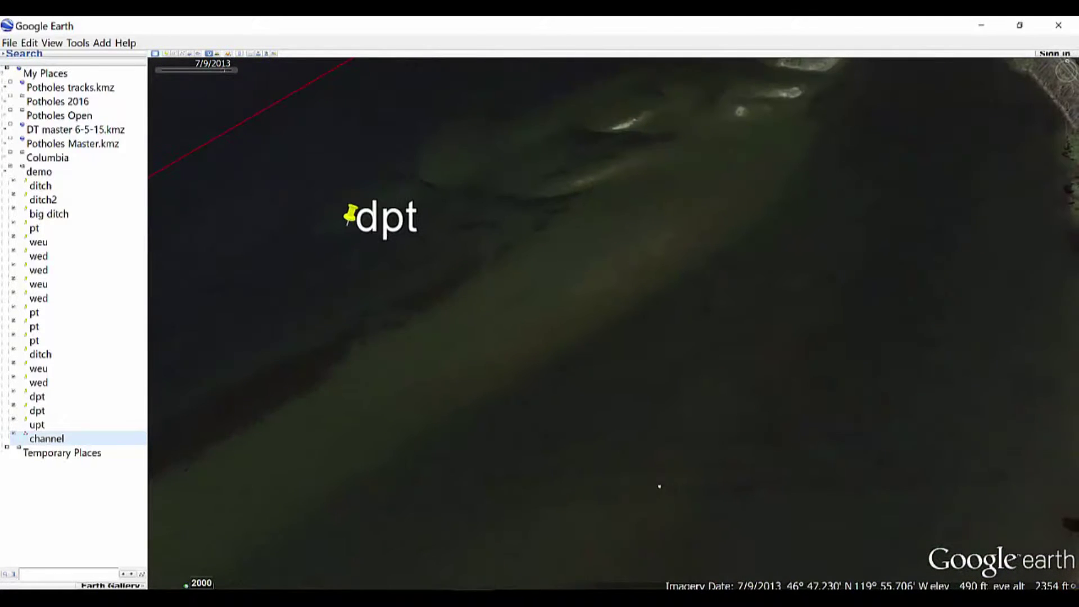
drag(739, 308, 387, 481)
drag(592, 441, 562, 512)
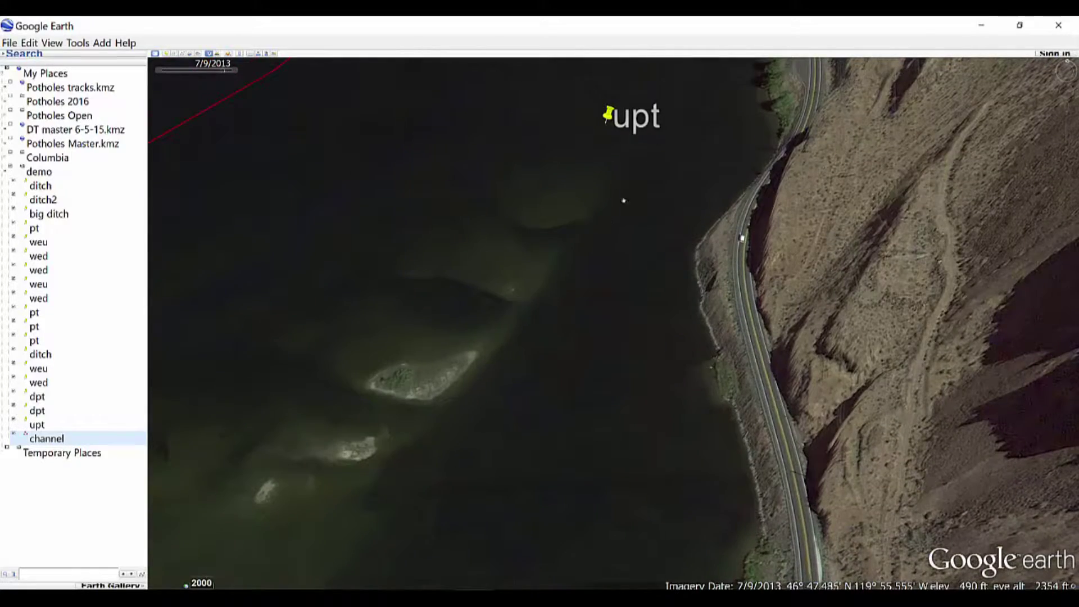
drag(656, 145, 642, 68)
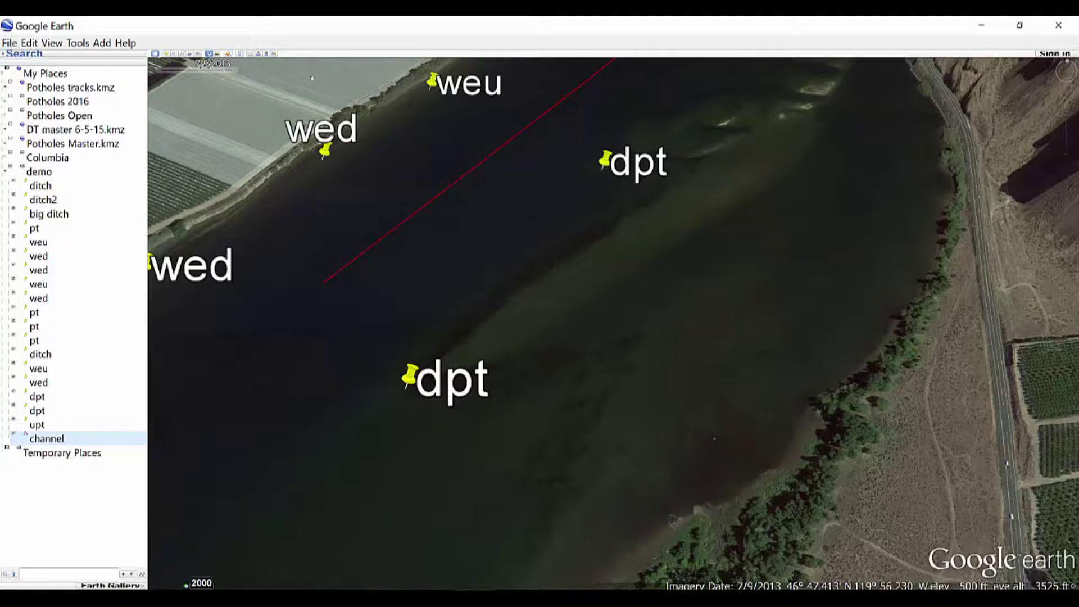
Start a path named slot and trace it northeast along the inside of the submerged bar, beginning southeast of the downstream dpt placemark.
click(181, 53)
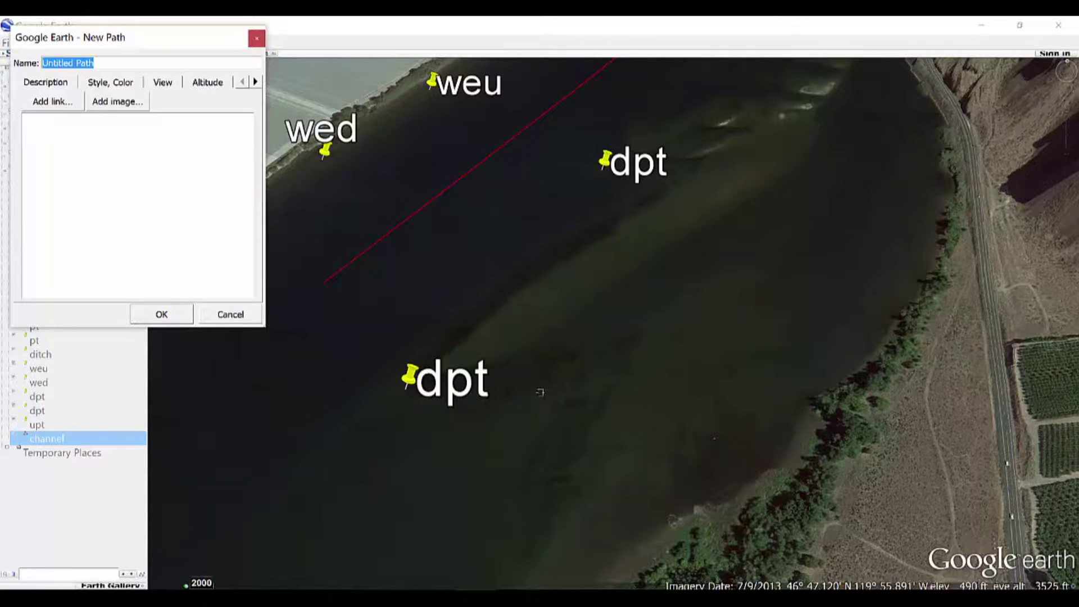
text(slot)
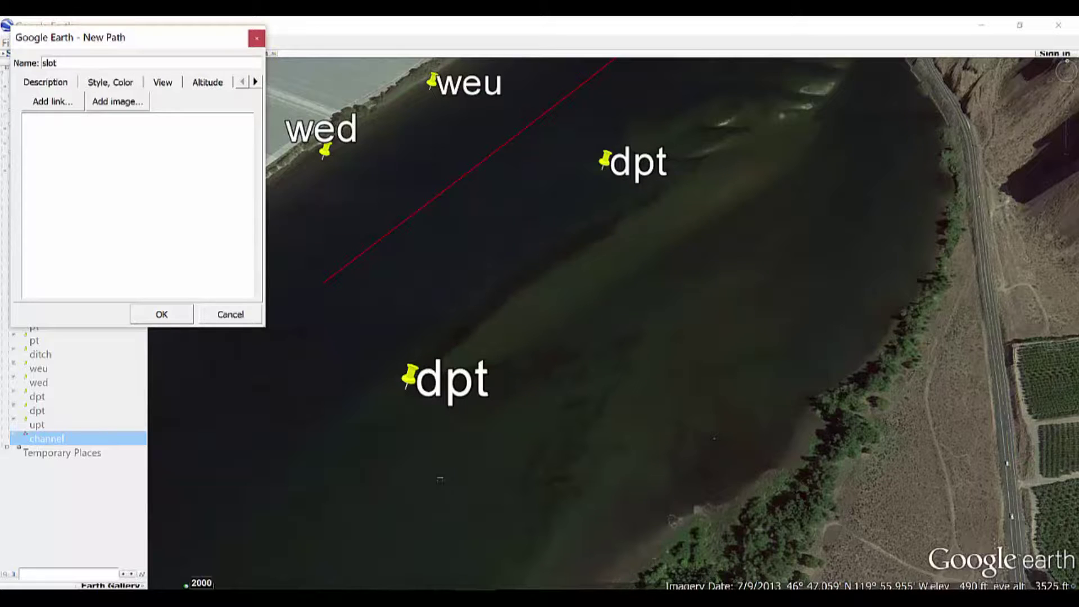
click(579, 353)
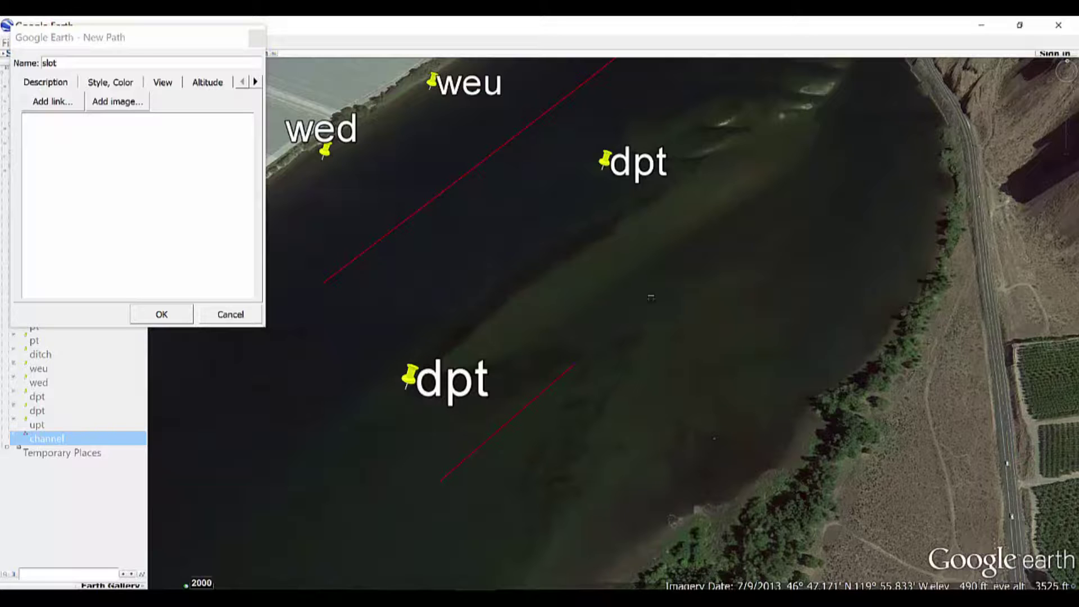
click(776, 219)
scroll(773, 217, up, 2)
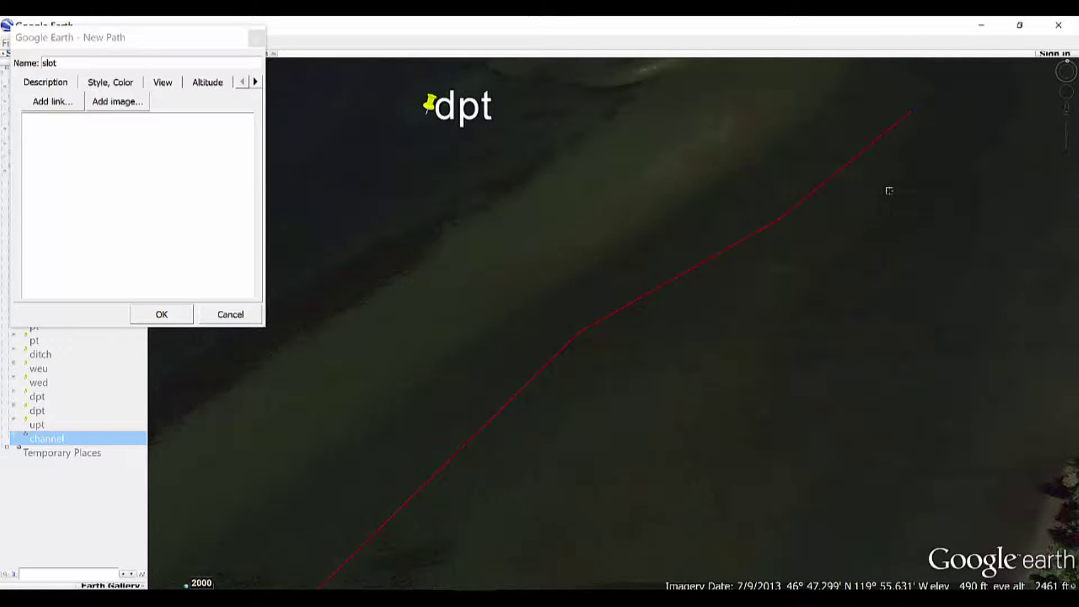
scroll(720, 484, down, 1)
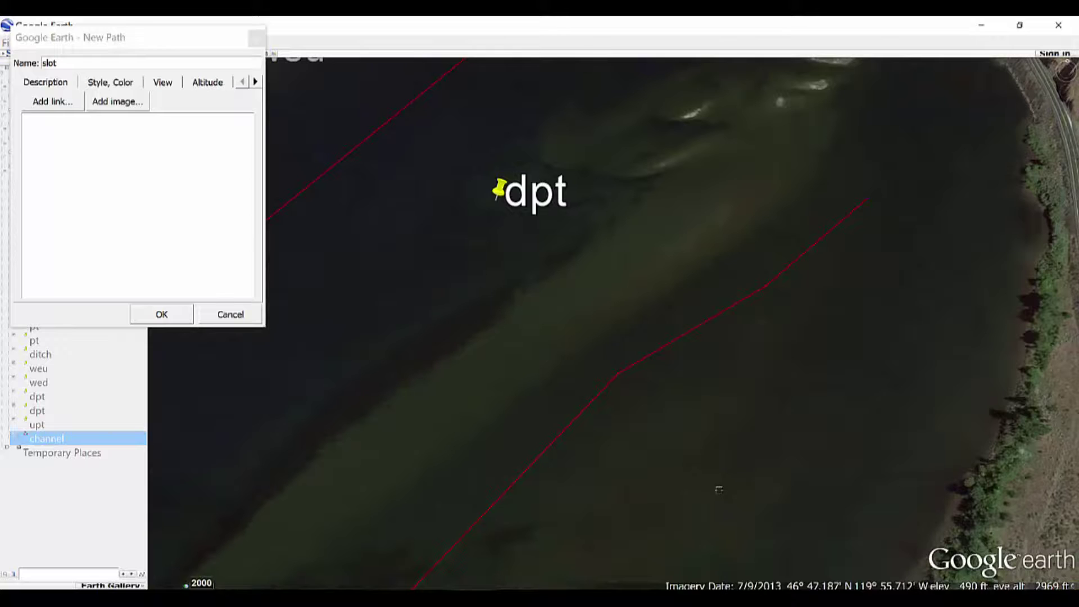
key(Down)
right_drag(623, 225, 624, 252)
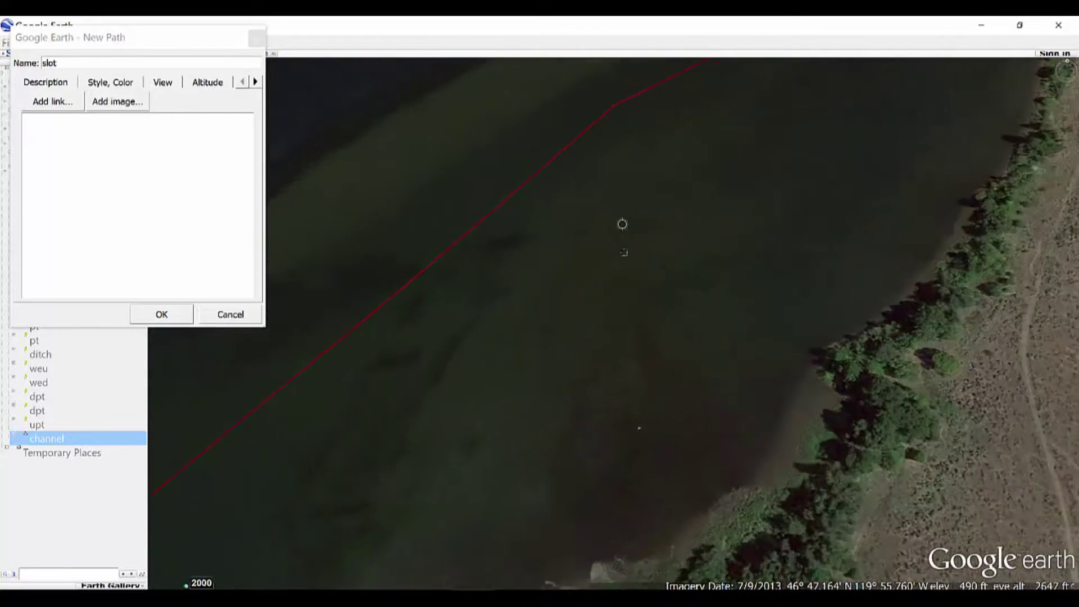
drag(629, 292, 676, 388)
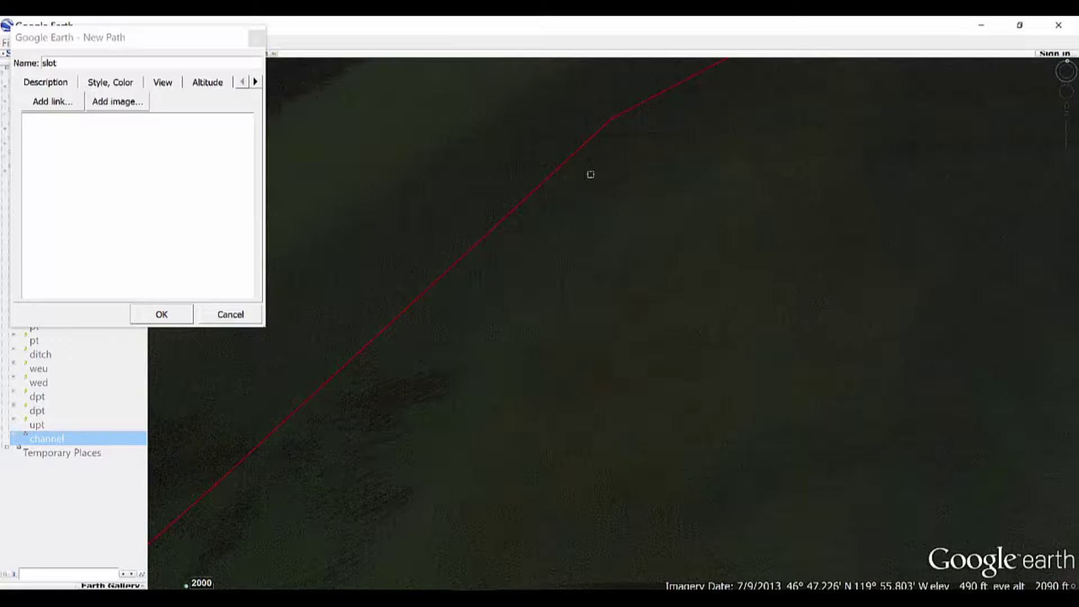
scroll(591, 194, down, 2)
drag(646, 116, 647, 236)
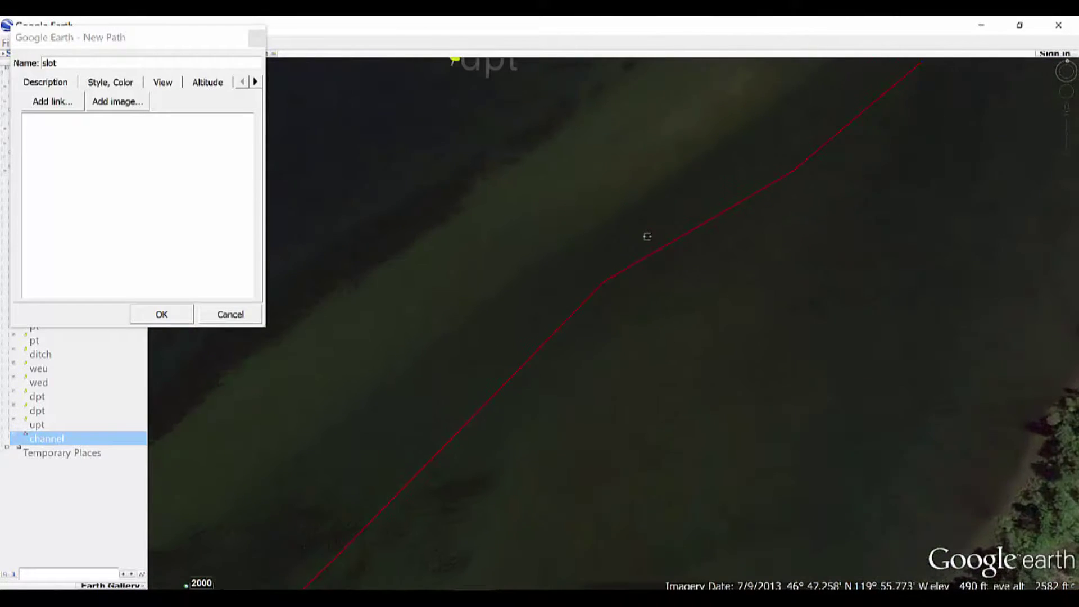
Extend the slot path upstream between the shoals and the east bank to the upt placemark, and save it.
key(Right)
key(Up)
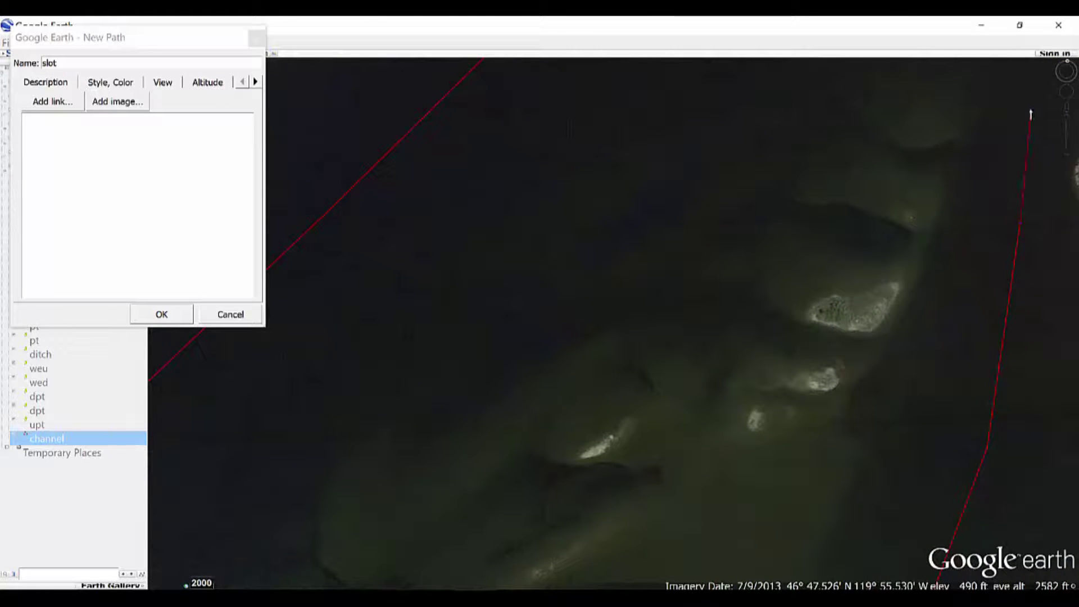
key(Right)
scroll(877, 174, up, 2)
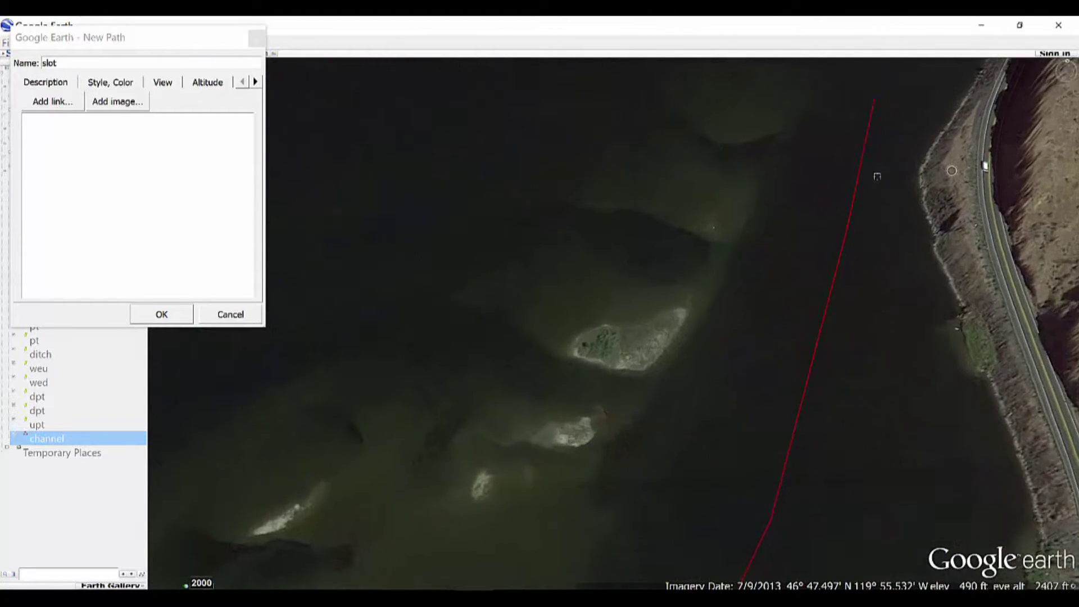
key(Up)
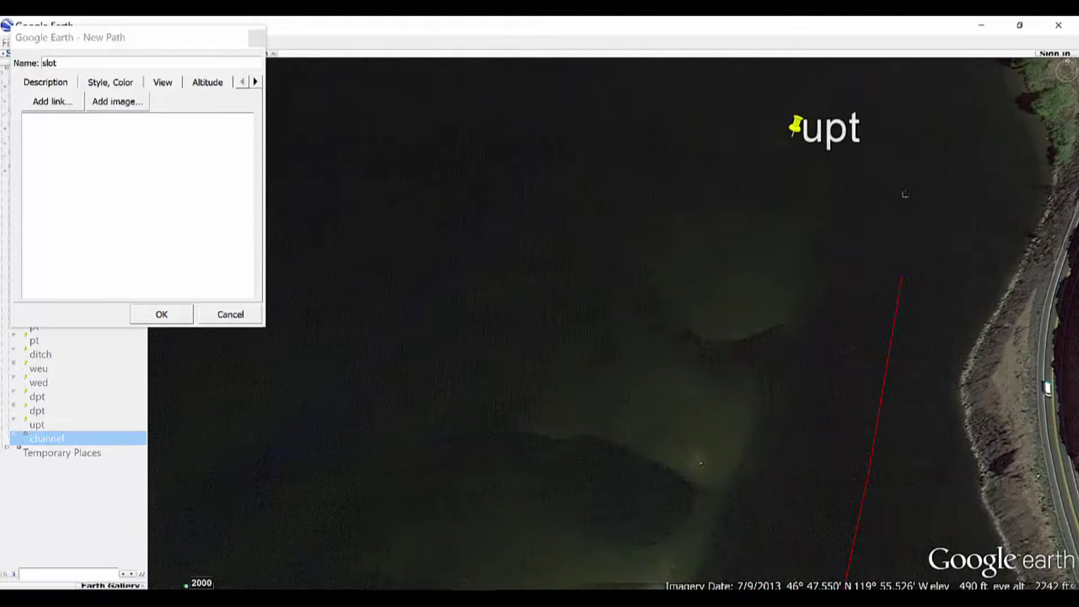
scroll(904, 390, down, 3)
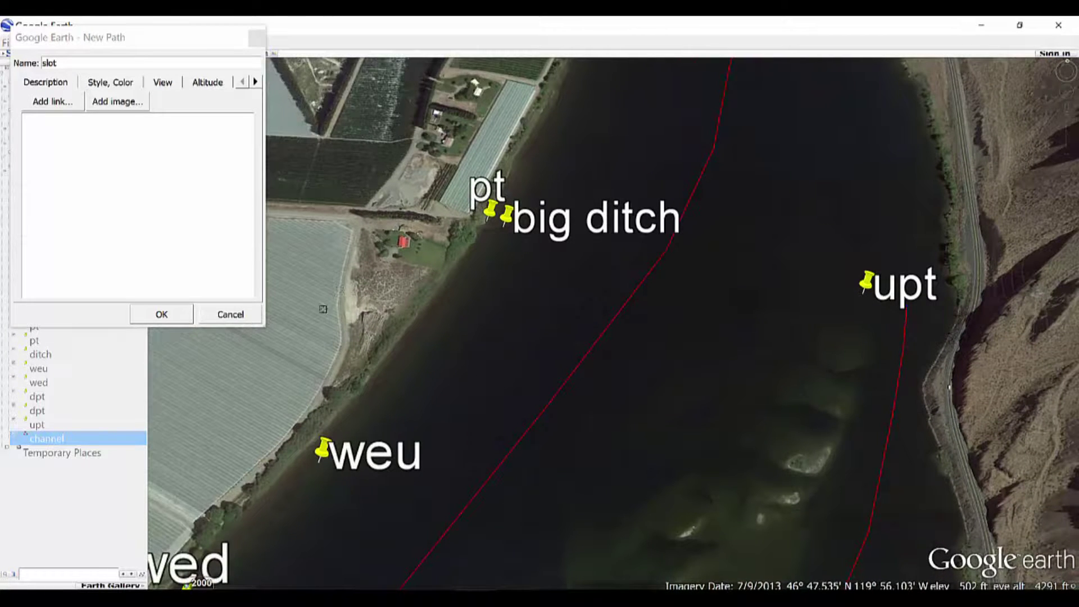
click(161, 314)
Examine the submerged bar between the channel and slot paths, from the downstream dpt placemark up to the shoals.
drag(796, 299, 787, 67)
drag(713, 407, 895, 156)
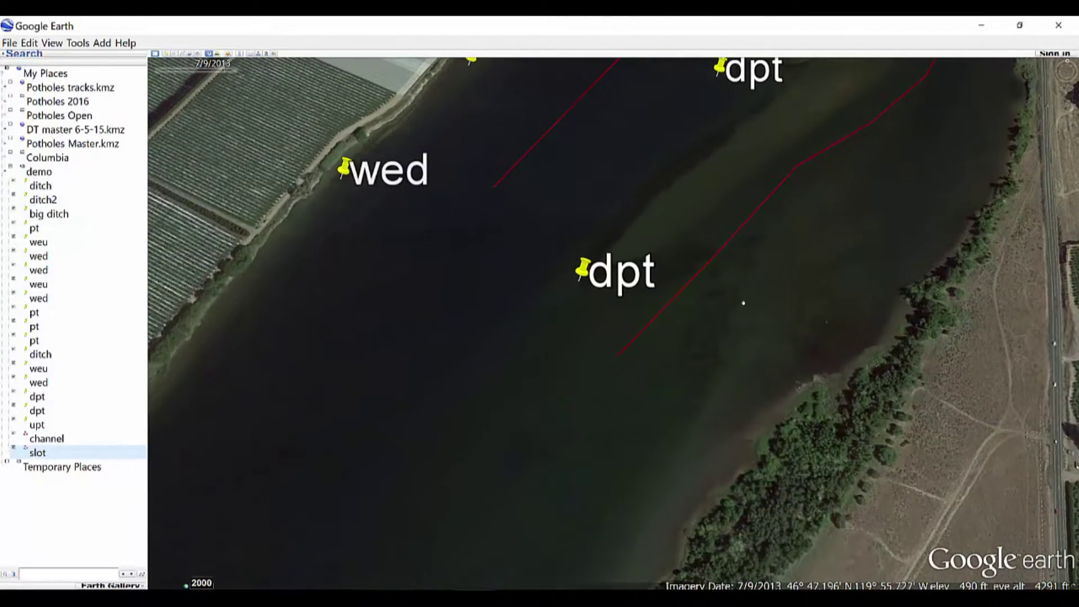
drag(699, 337, 783, 408)
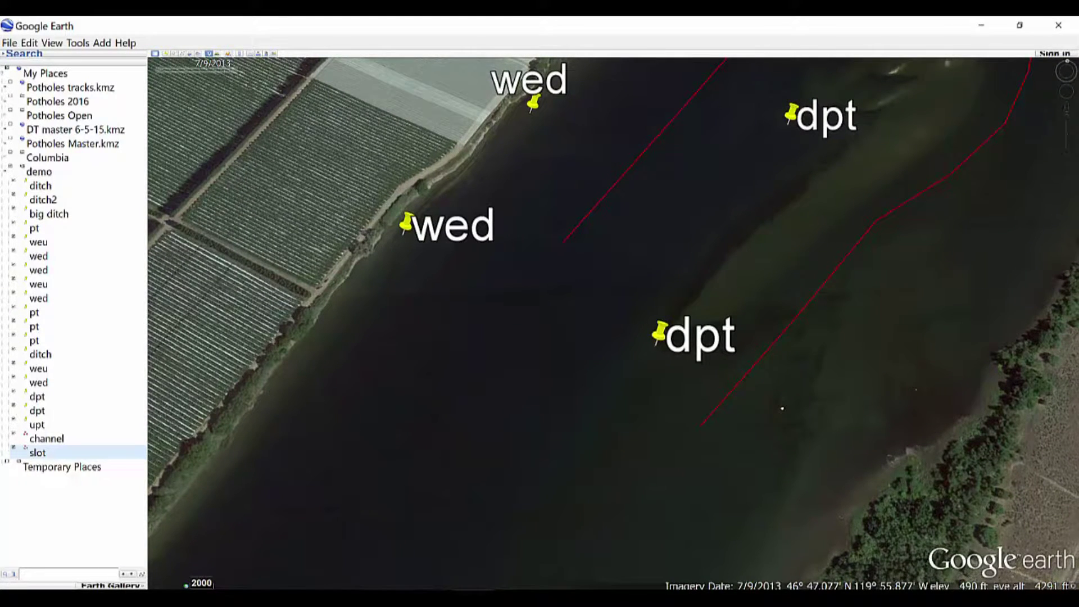
key(Up)
key(Right)
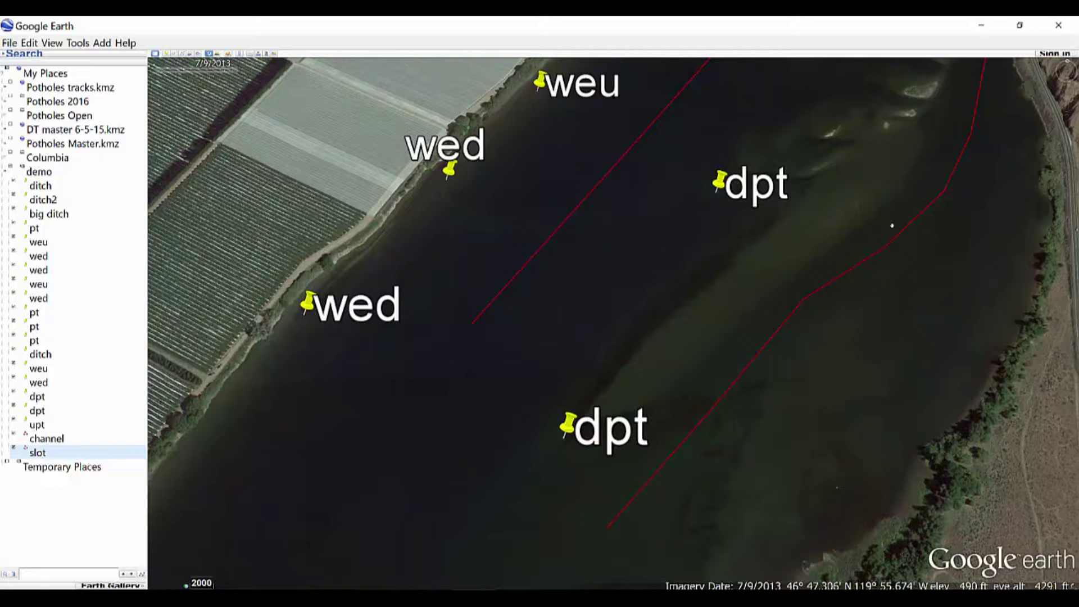
scroll(908, 207, up, 2)
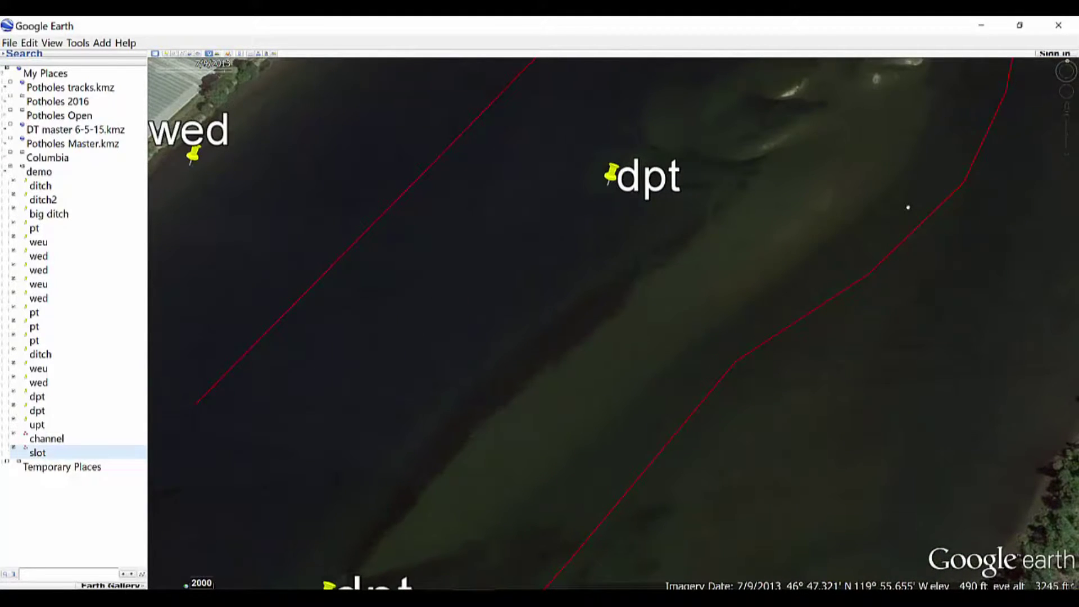
drag(908, 209, 892, 270)
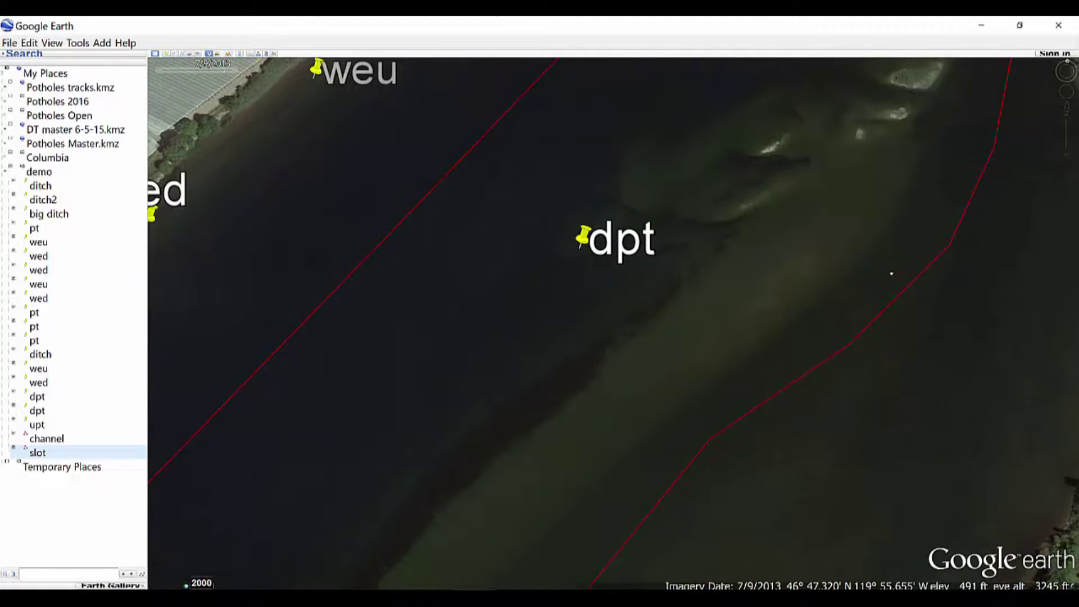
drag(845, 323, 937, 265)
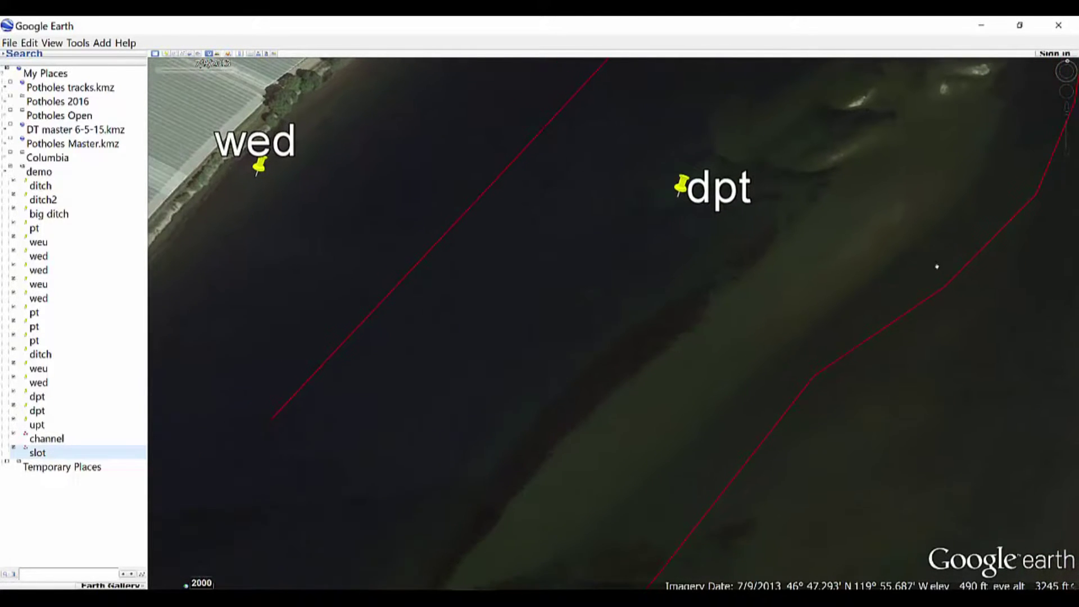
scroll(938, 265, up, 2)
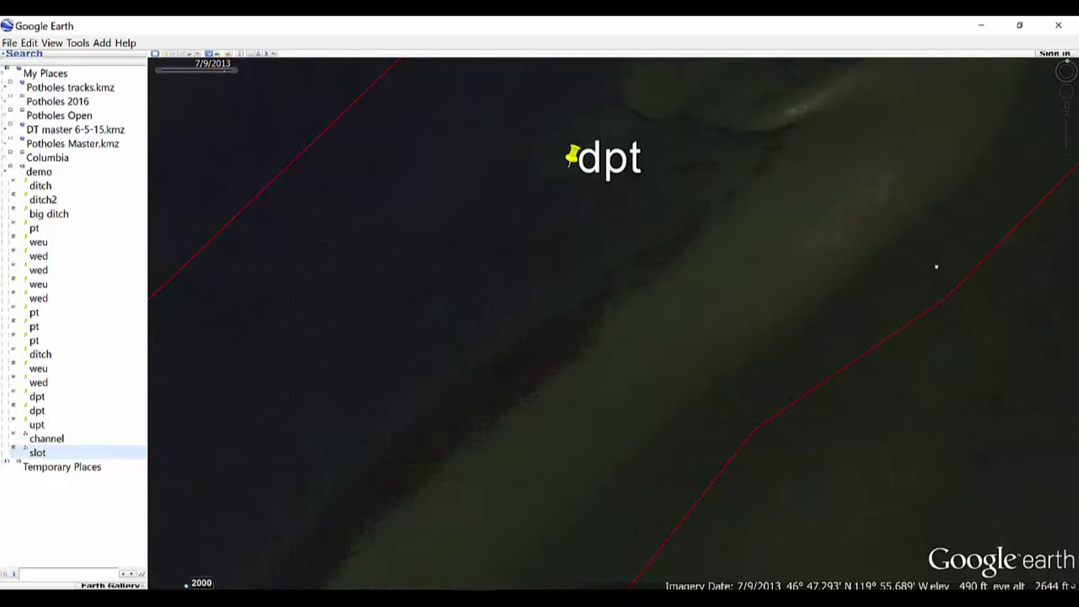
drag(903, 288, 937, 148)
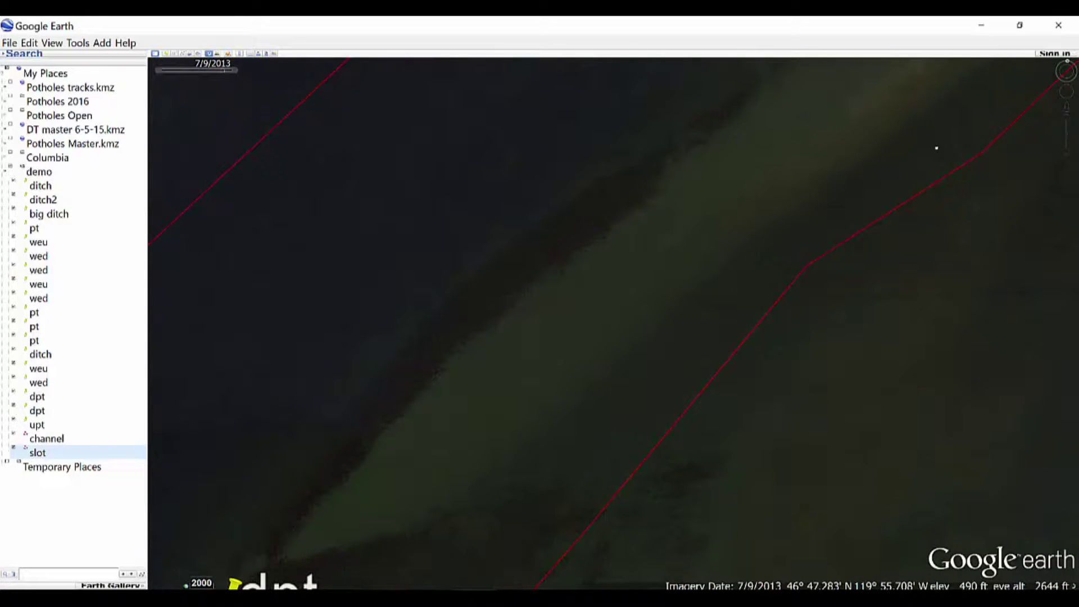
scroll(926, 164, down, 2)
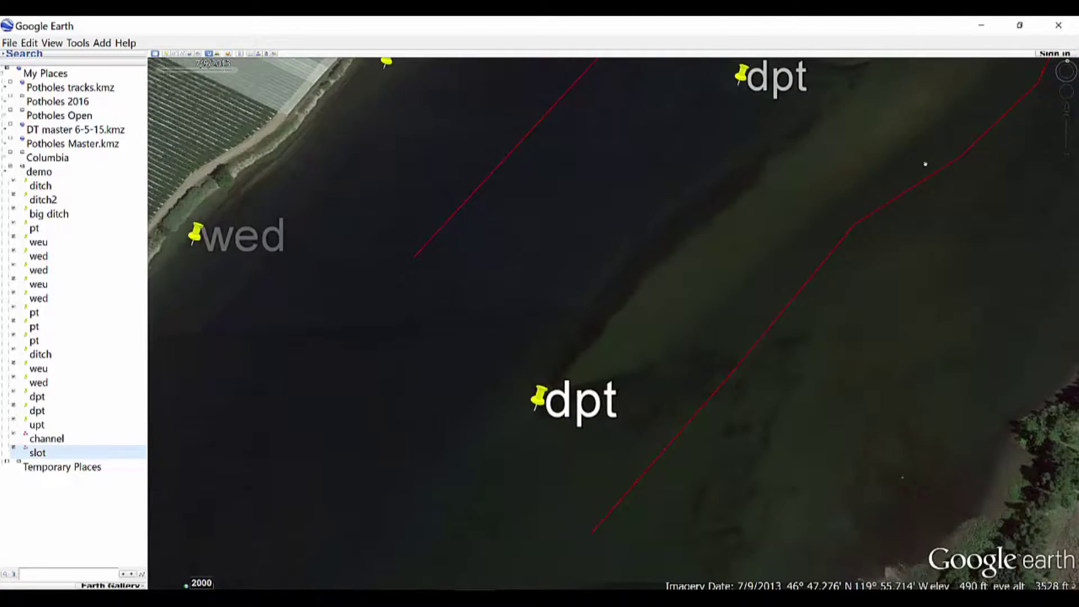
Add a placemark named sand on the submerged bar, southeast of the upstream dpt placemark, at about 46° 47.244'N, 119° 55.829'W.
click(167, 54)
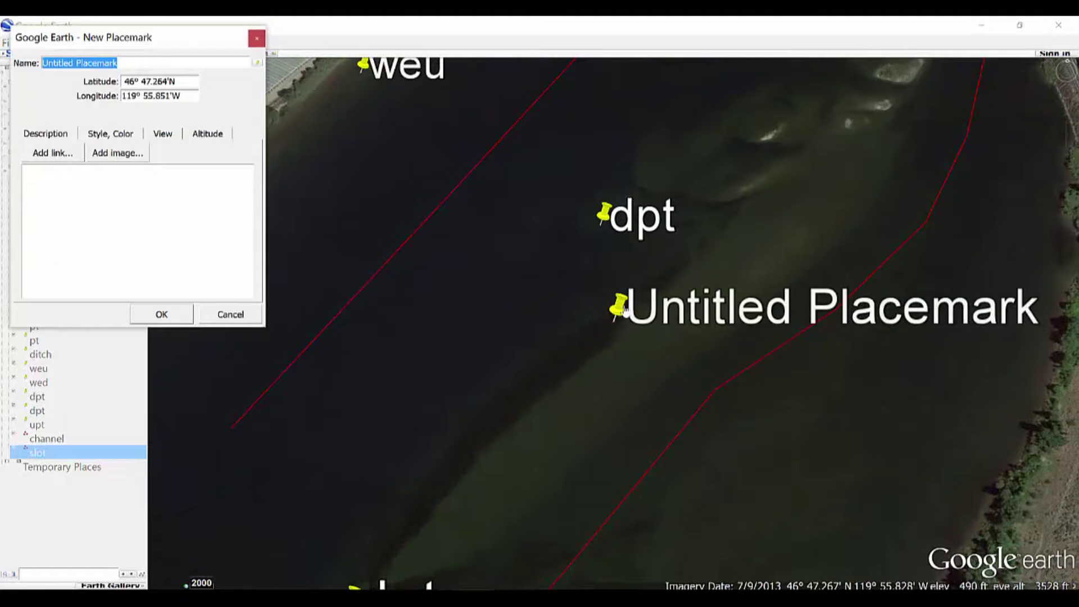
text(sand)
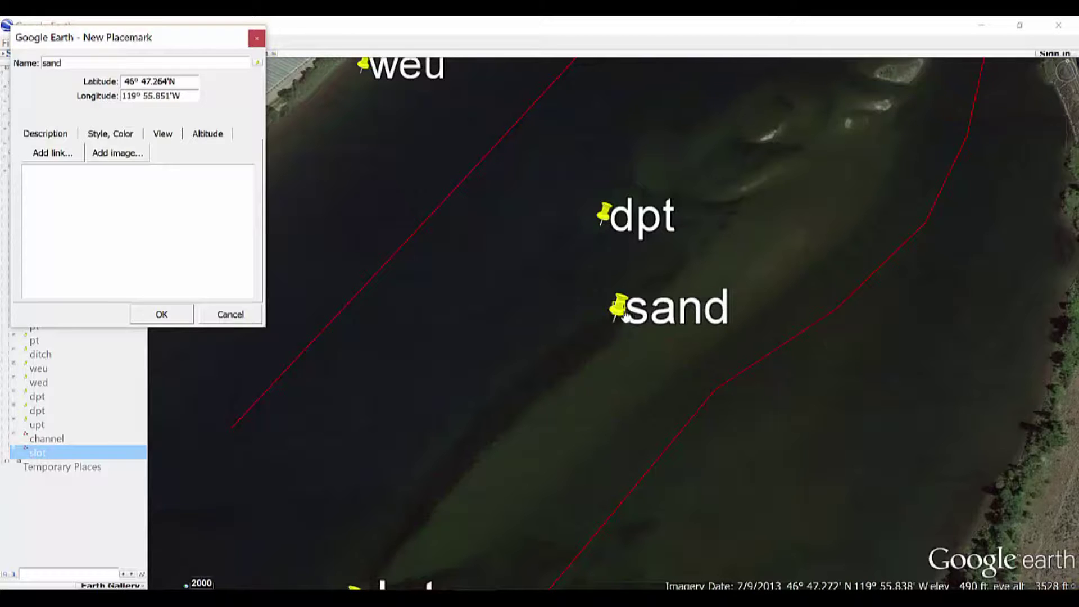
drag(627, 309, 640, 368)
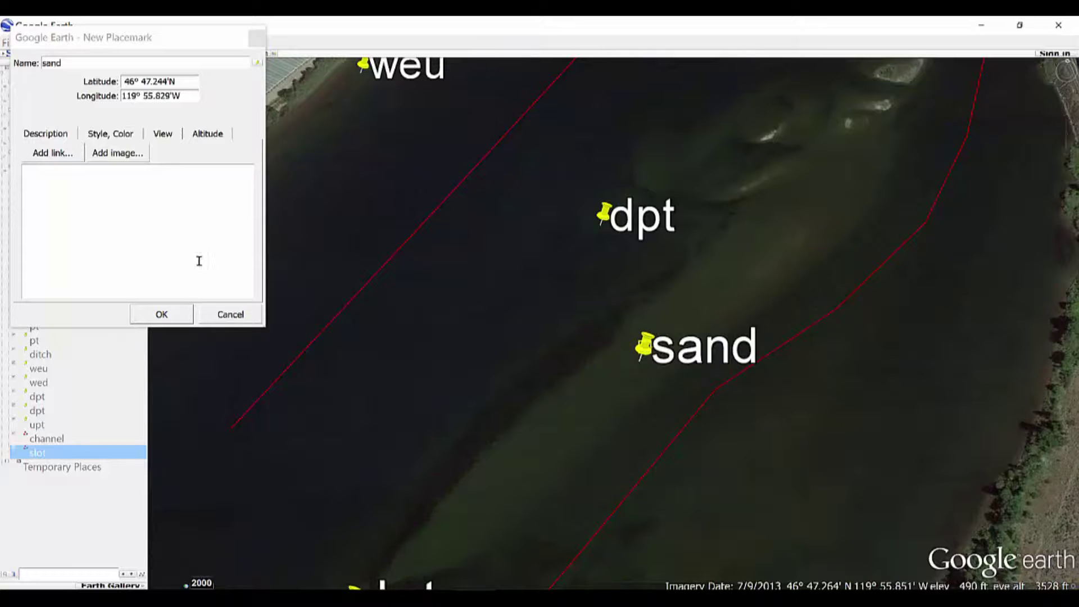
click(161, 315)
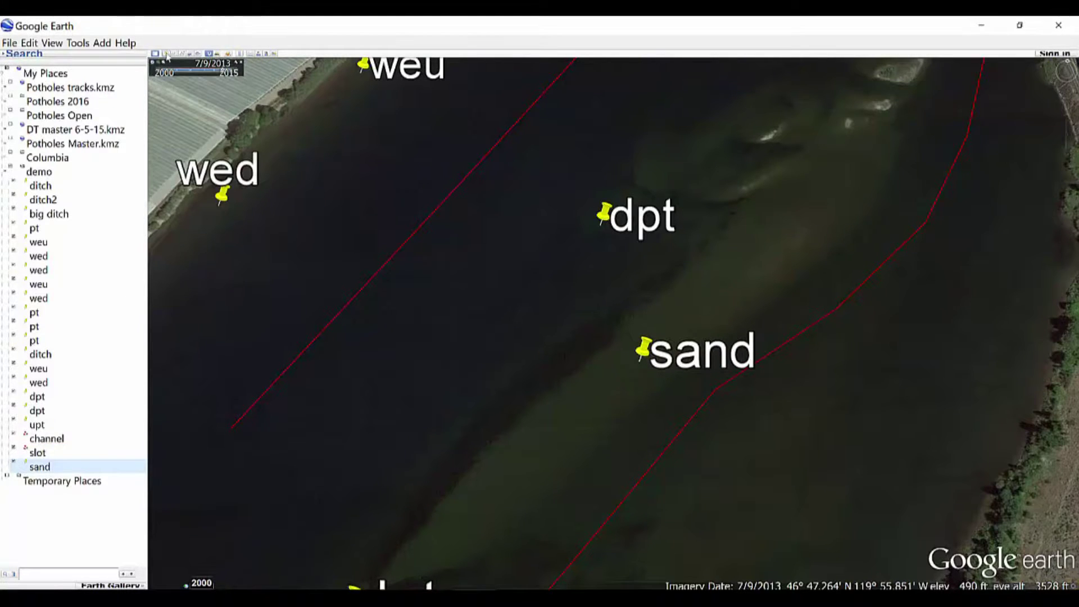
Add a placemark named rk on the bar just east of the sand placemark, at about 46° 47.252'N, 119° 55.800'W.
click(167, 56)
text(rk)
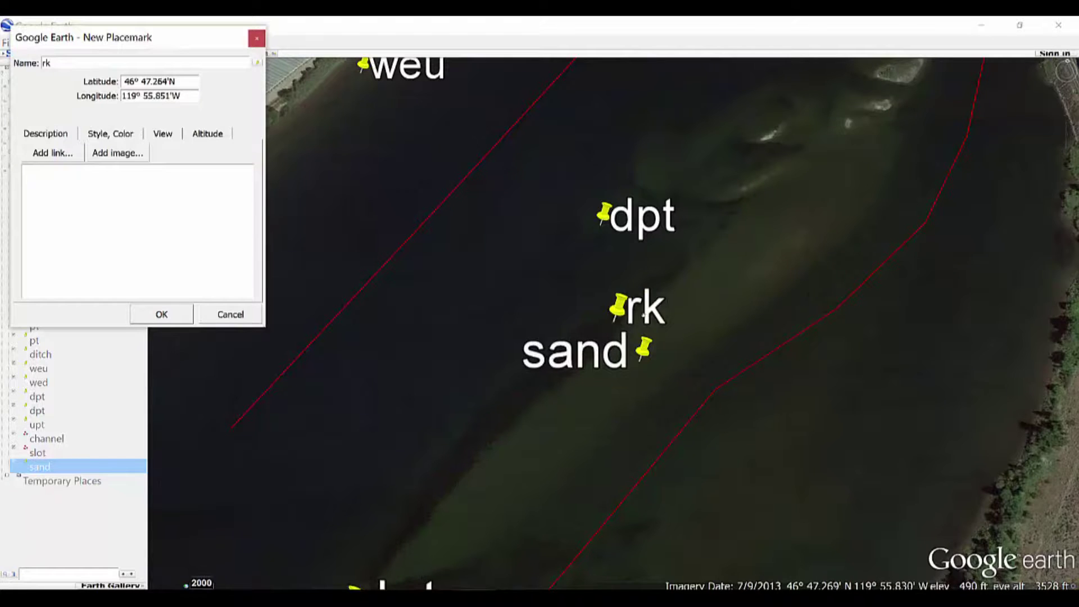
scroll(650, 312, up, 2)
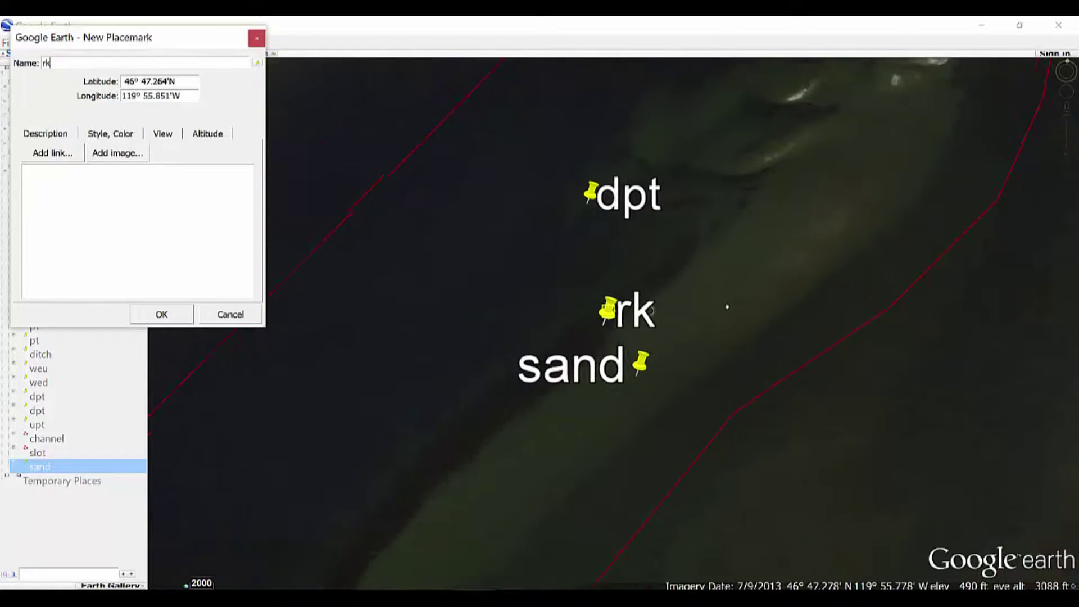
drag(584, 335, 819, 293)
drag(774, 335, 710, 387)
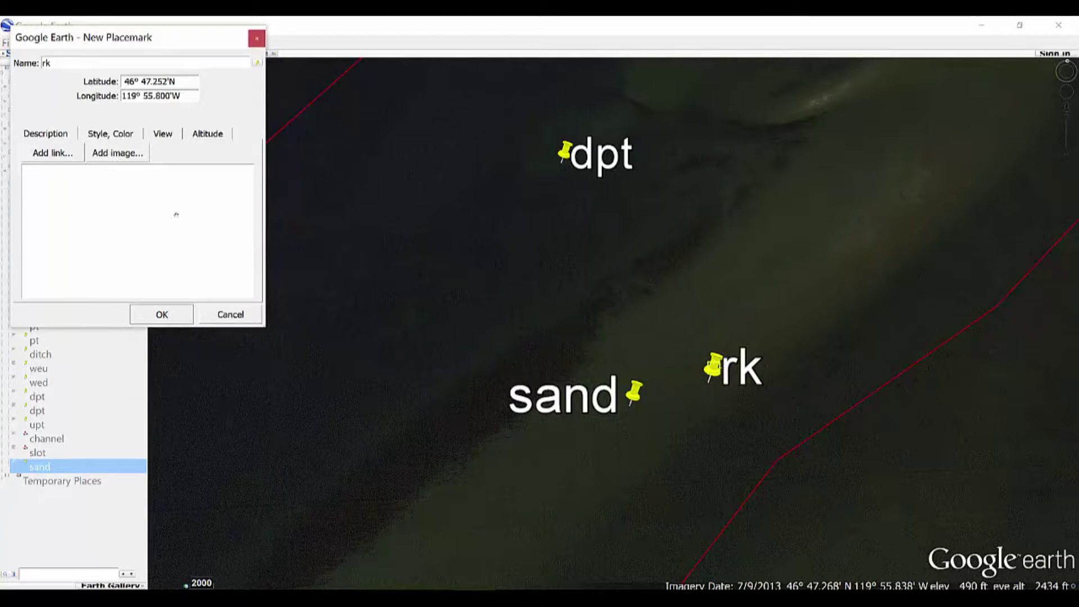
click(163, 315)
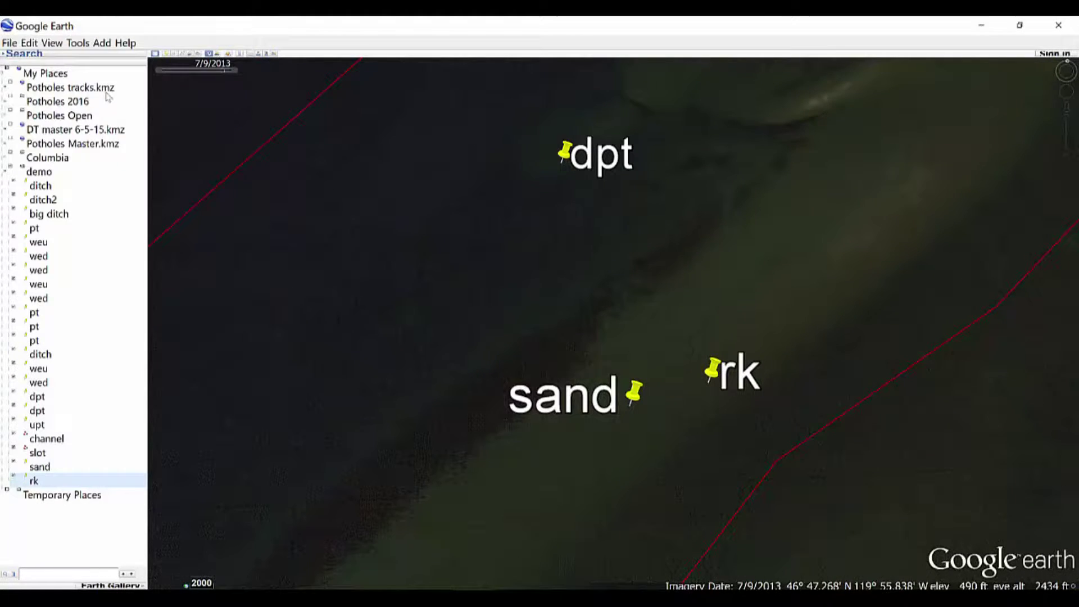
Add a second rk placemark farther upstream on the bar, east of the upstream dpt placemark.
click(166, 54)
text(rk)
drag(614, 324, 945, 165)
click(162, 315)
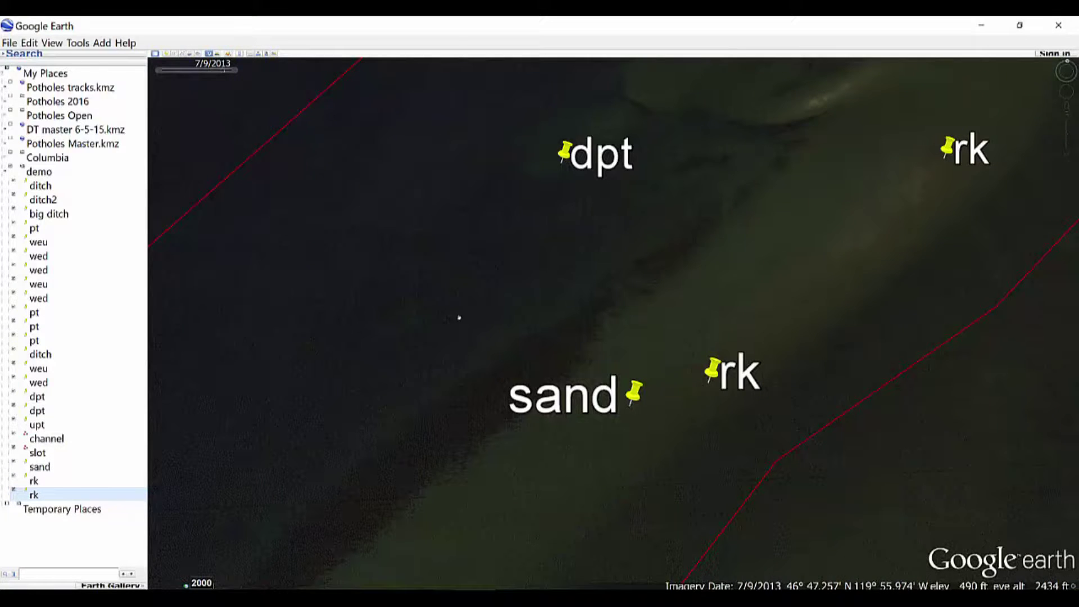
Move the sand placemark upstream to about 46° 47.326'N, 119° 55.749'W, between the dpt and upstream rk placemarks.
scroll(463, 312, down, 2)
drag(500, 437, 549, 425)
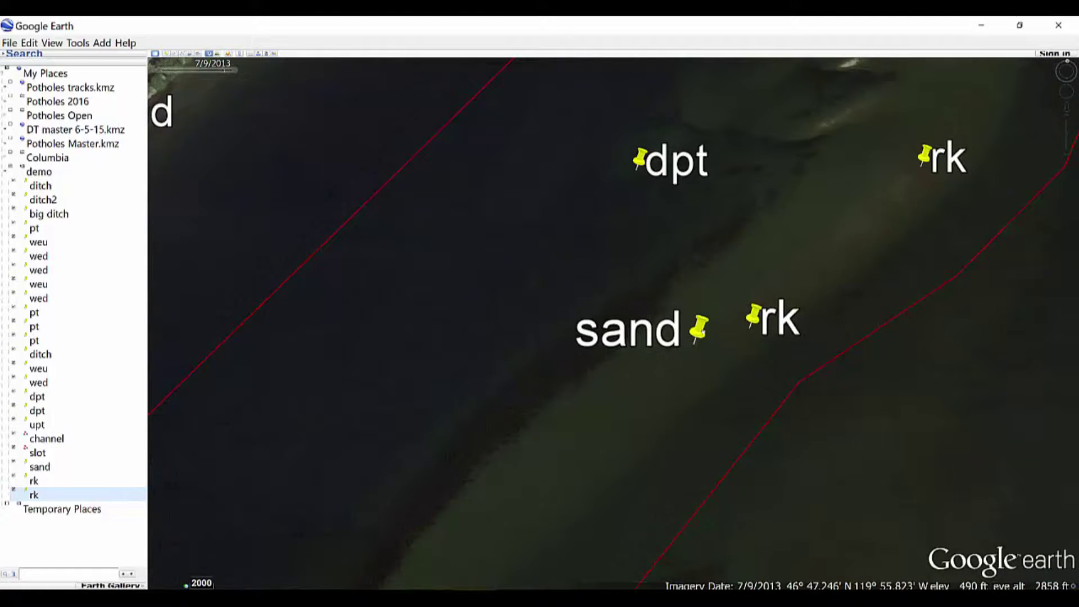
right_click(702, 330)
click(761, 503)
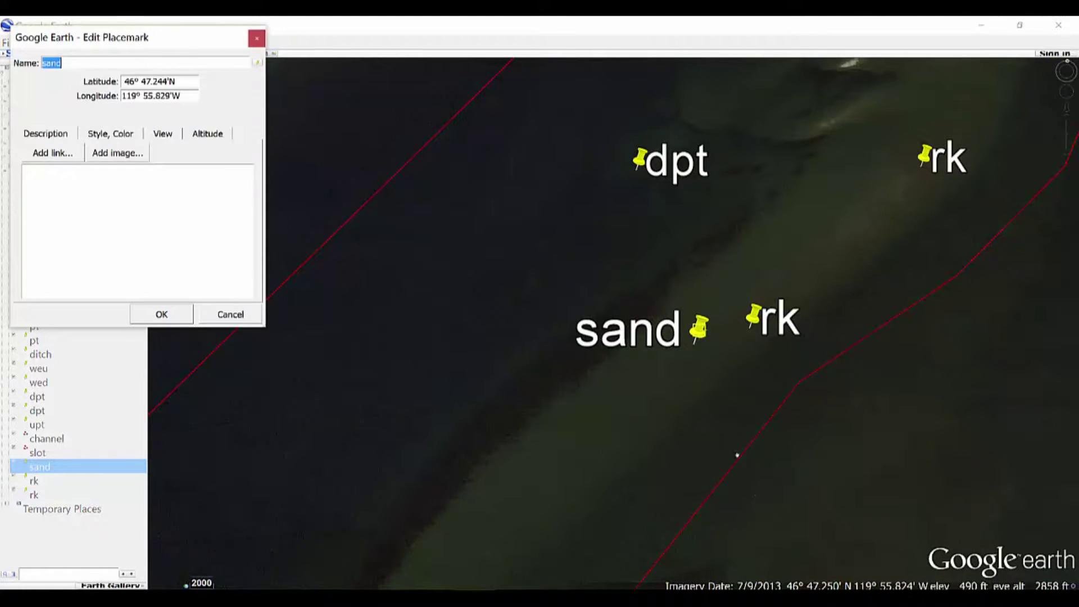
drag(702, 304, 837, 179)
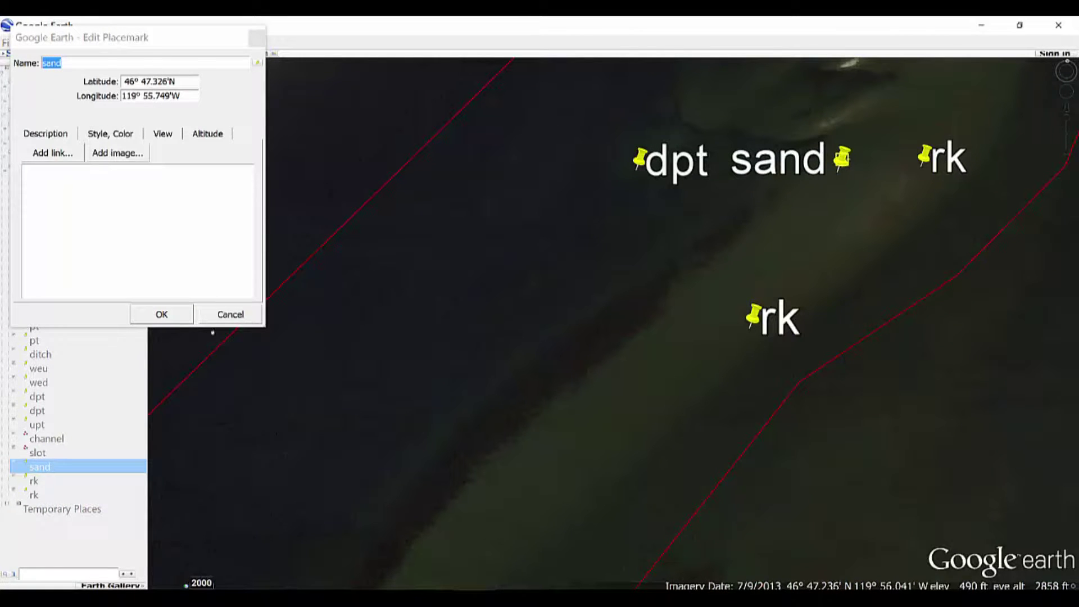
click(180, 320)
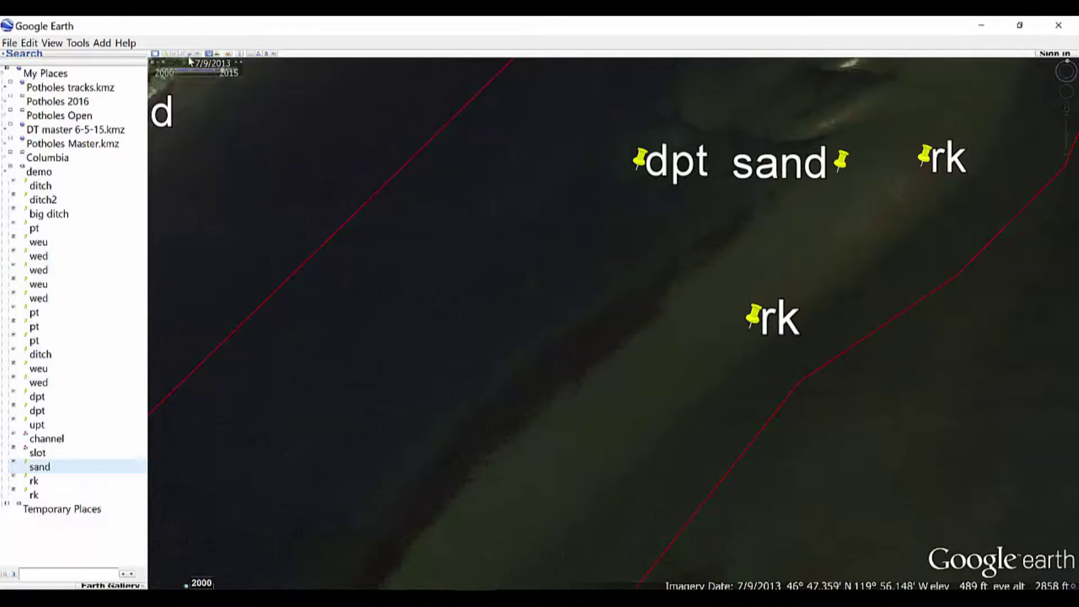
Add a placemark named sand on the submerged bar, just west of the downstream rk placemark, at about 46° 47.254'N, 119° 55.833'W.
click(167, 54)
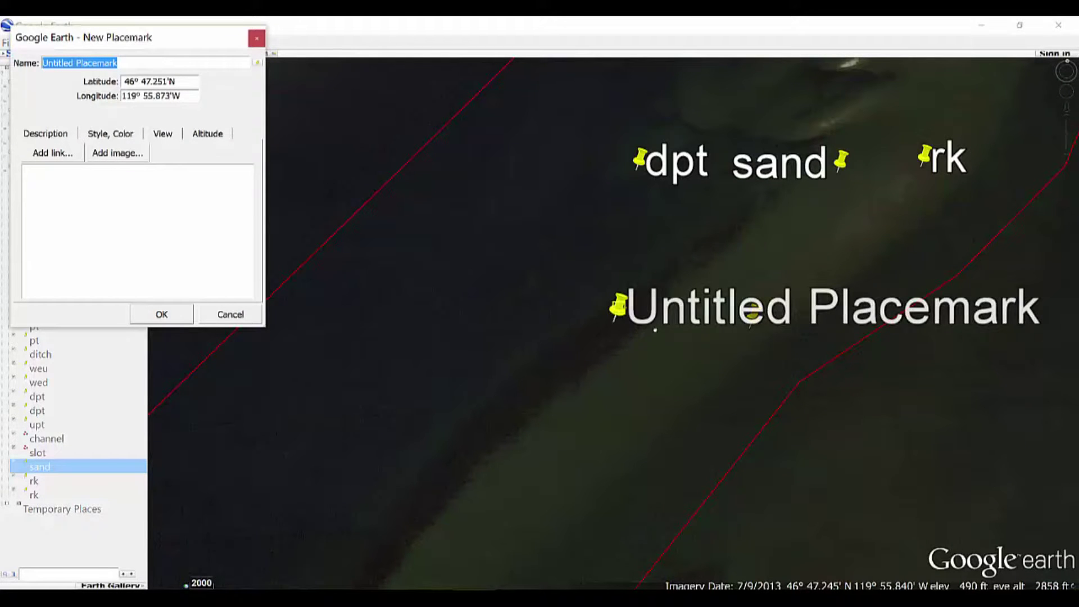
text(sand)
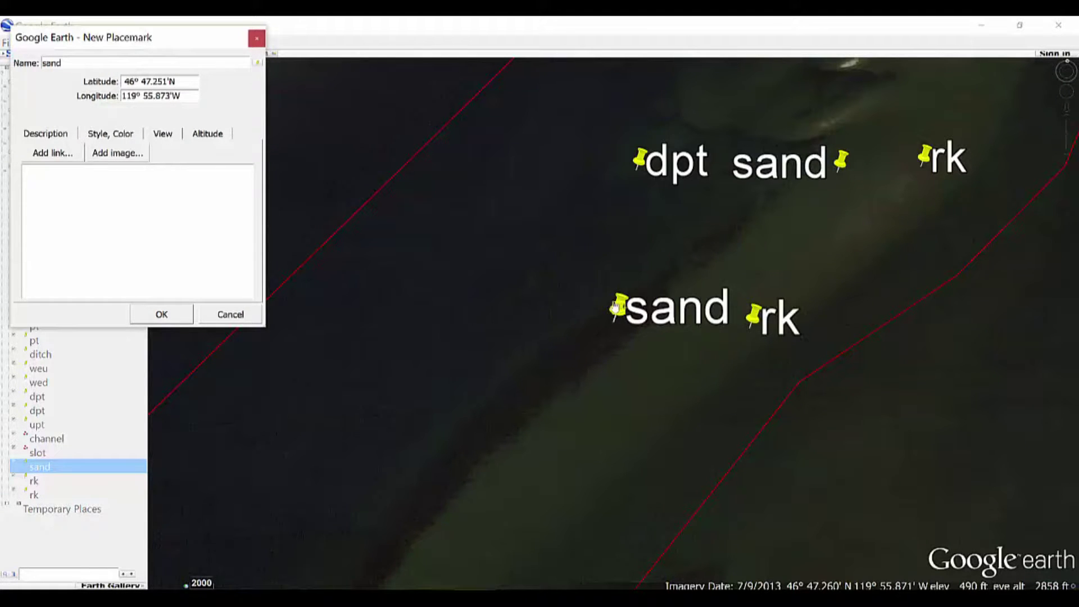
drag(629, 306, 686, 327)
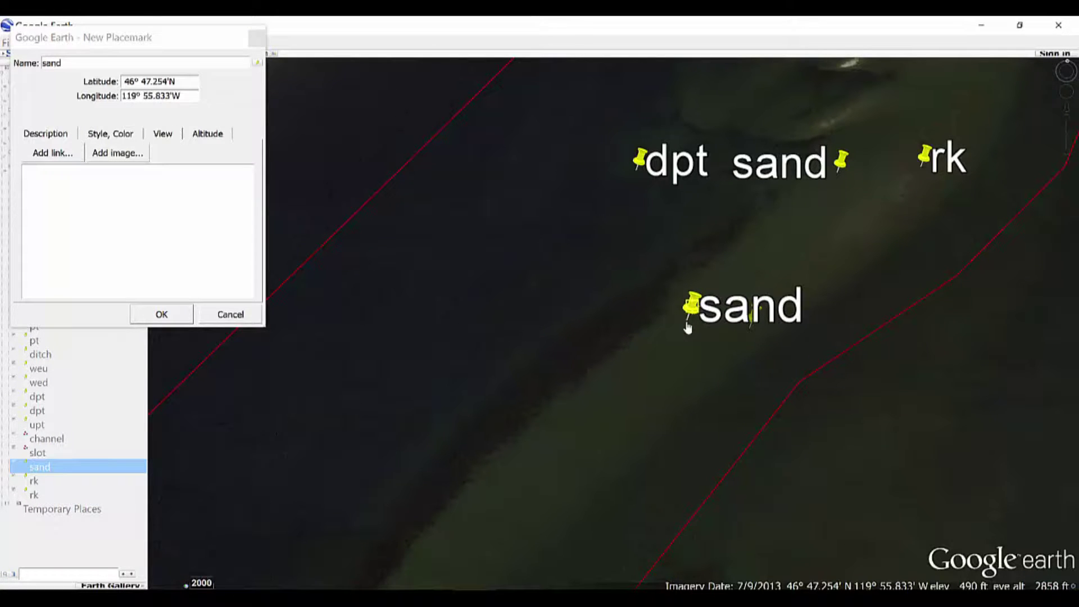
click(173, 316)
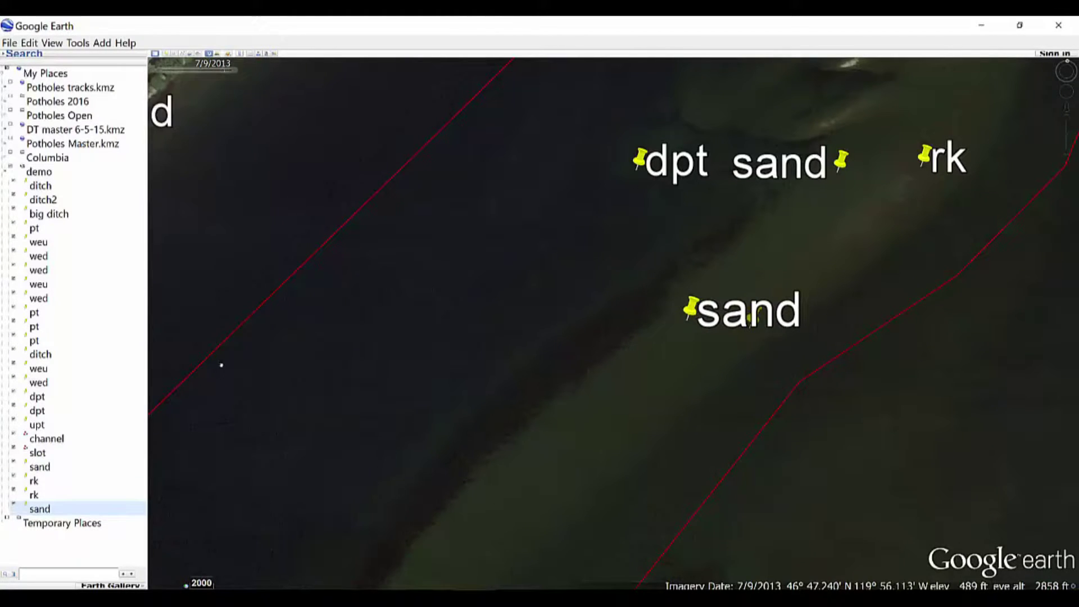
Draw a straight path named alley along the bar from the downstream sand placemark to the upstream sand placemark.
scroll(867, 527, up, 1)
scroll(674, 250, up, 2)
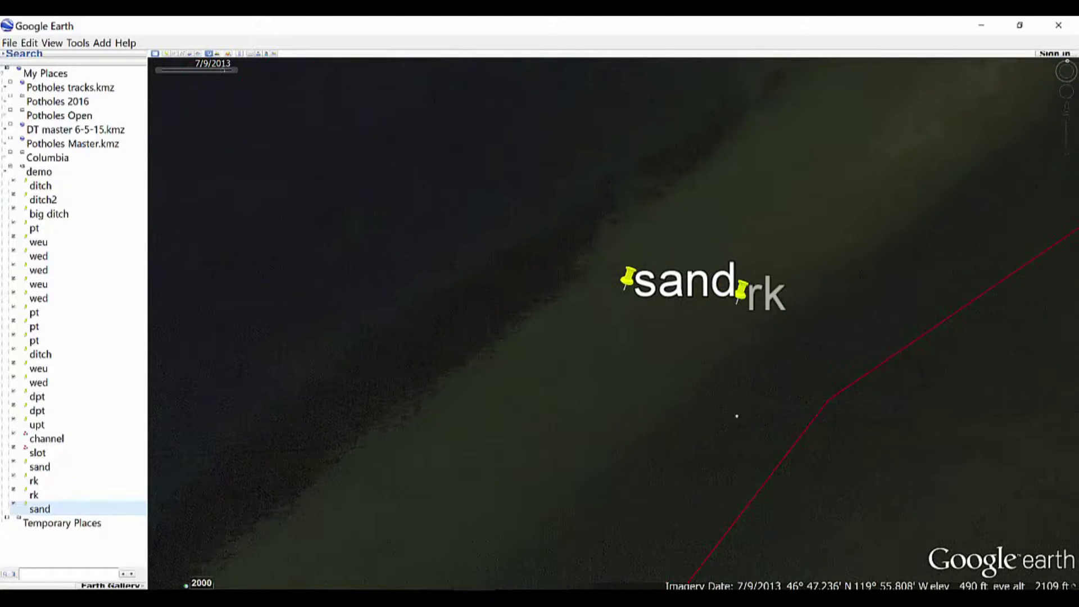
drag(737, 415, 807, 480)
drag(1035, 311, 884, 391)
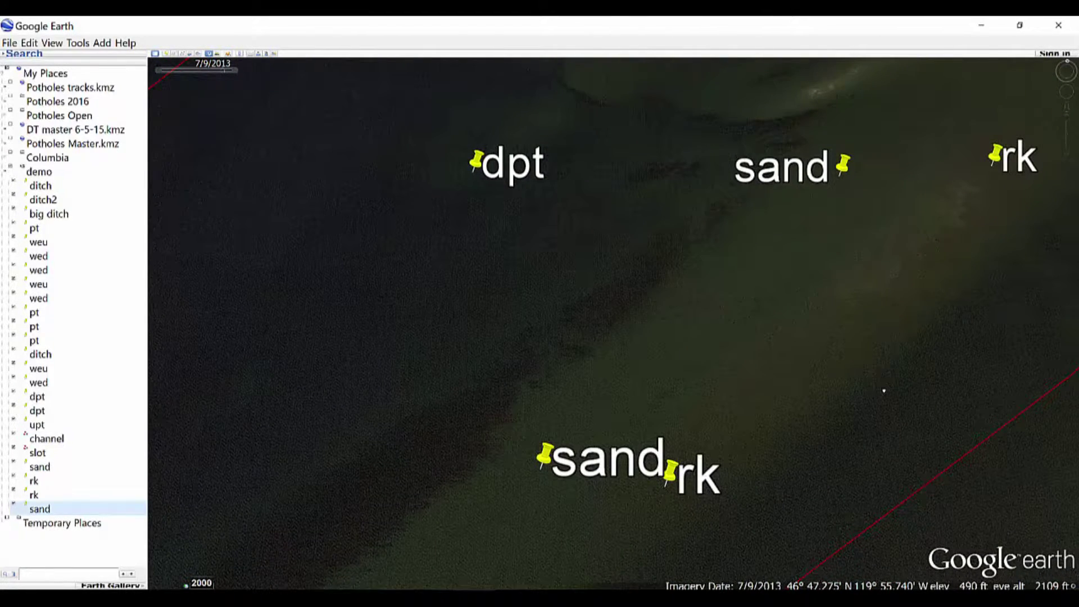
click(182, 54)
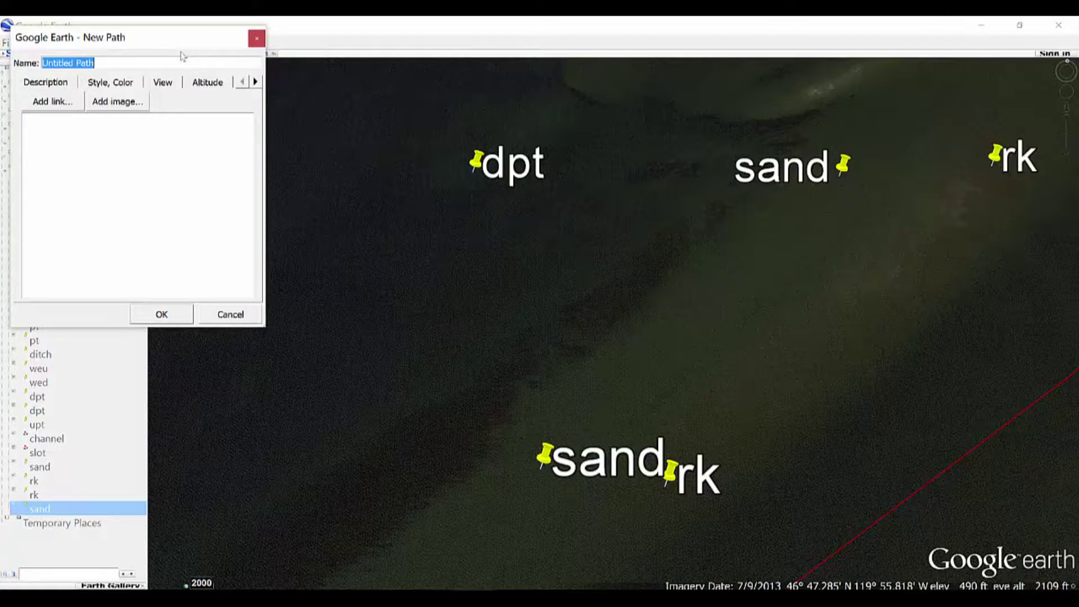
text(alley)
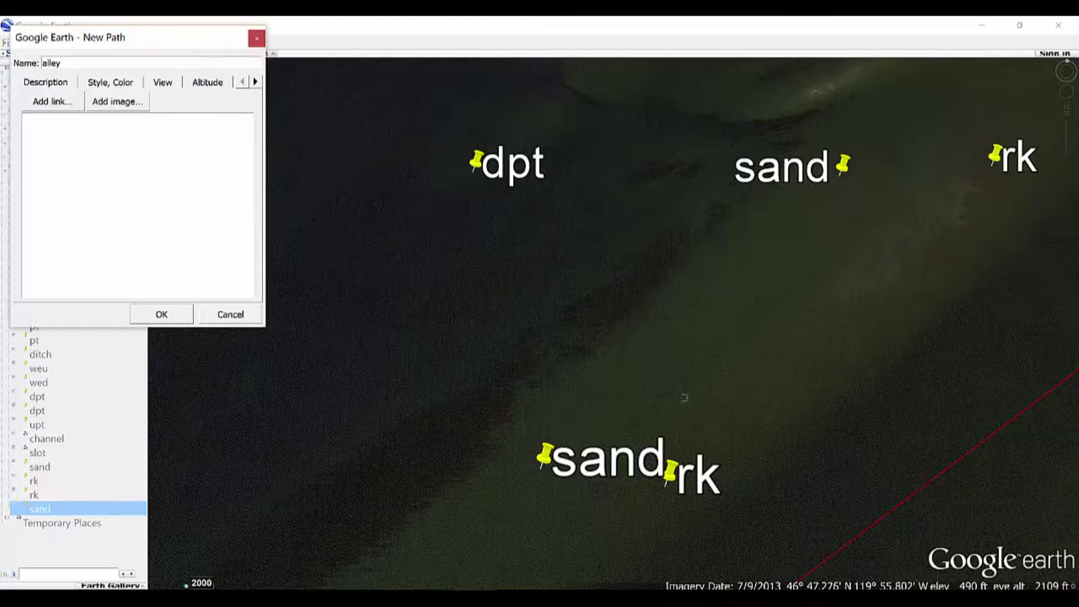
click(557, 438)
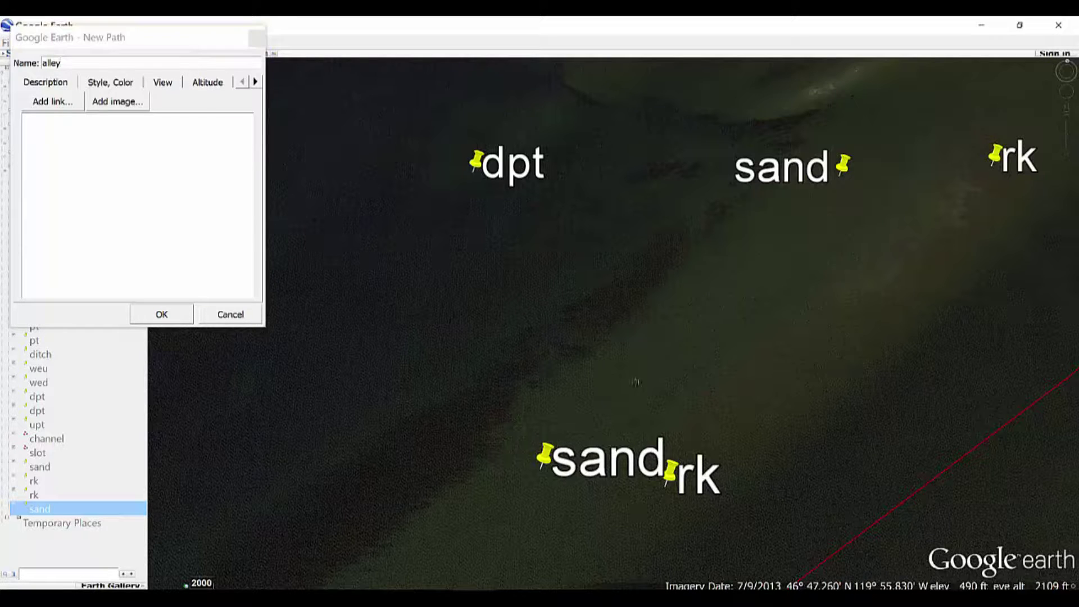
click(832, 187)
click(162, 316)
Add a placemark named weu at the upstream end of the dark weed patches, just east of the red path and inshore from the downstream dpt placemark.
scroll(517, 467, down, 1)
drag(572, 536, 706, 405)
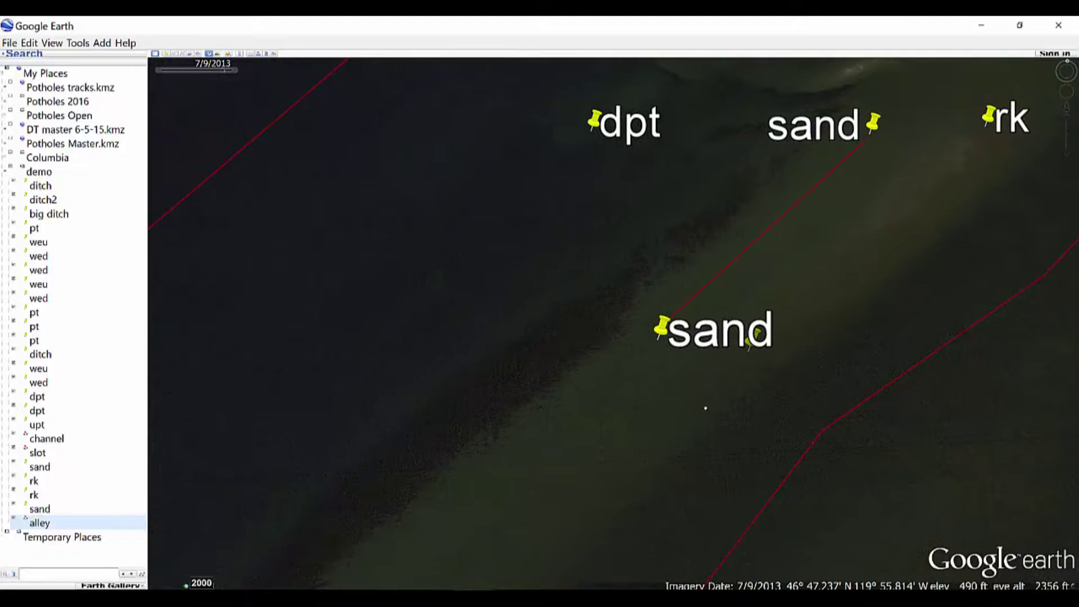
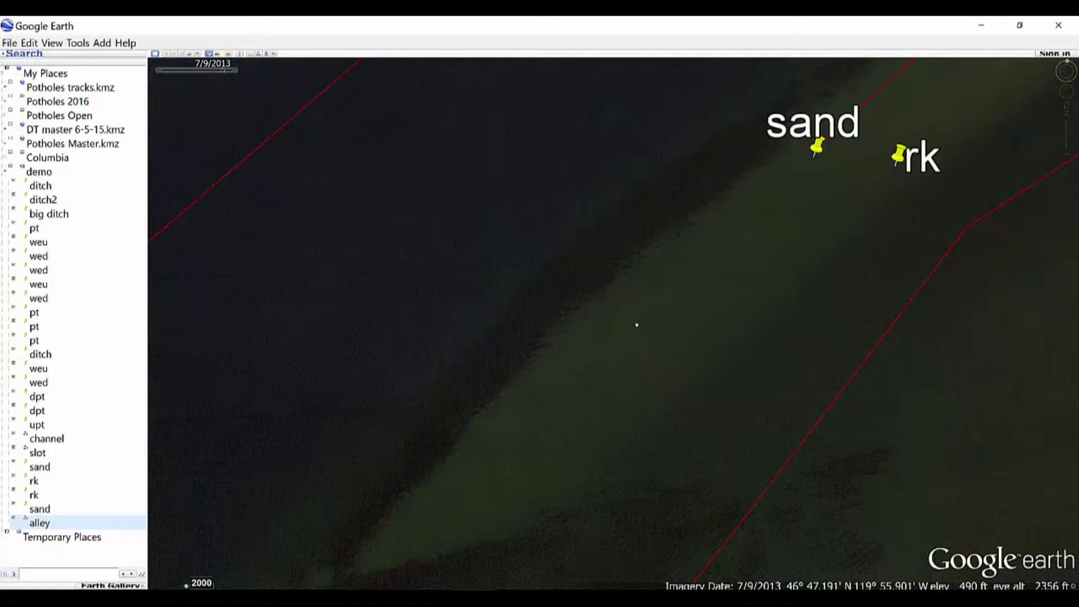
drag(636, 332, 636, 308)
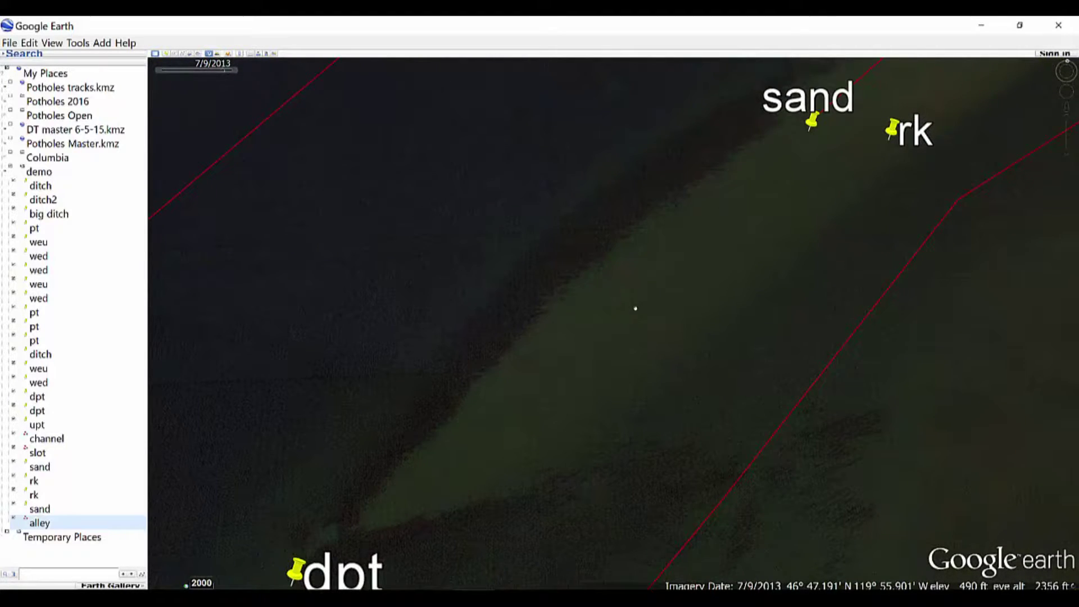
drag(636, 308, 635, 152)
drag(629, 316, 562, 242)
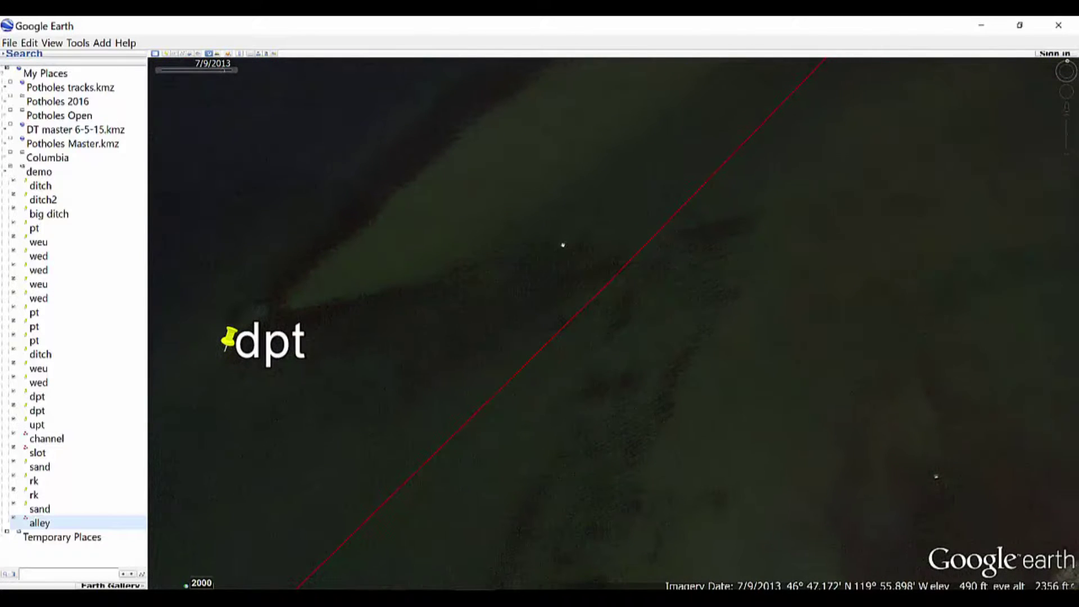
drag(631, 334, 555, 310)
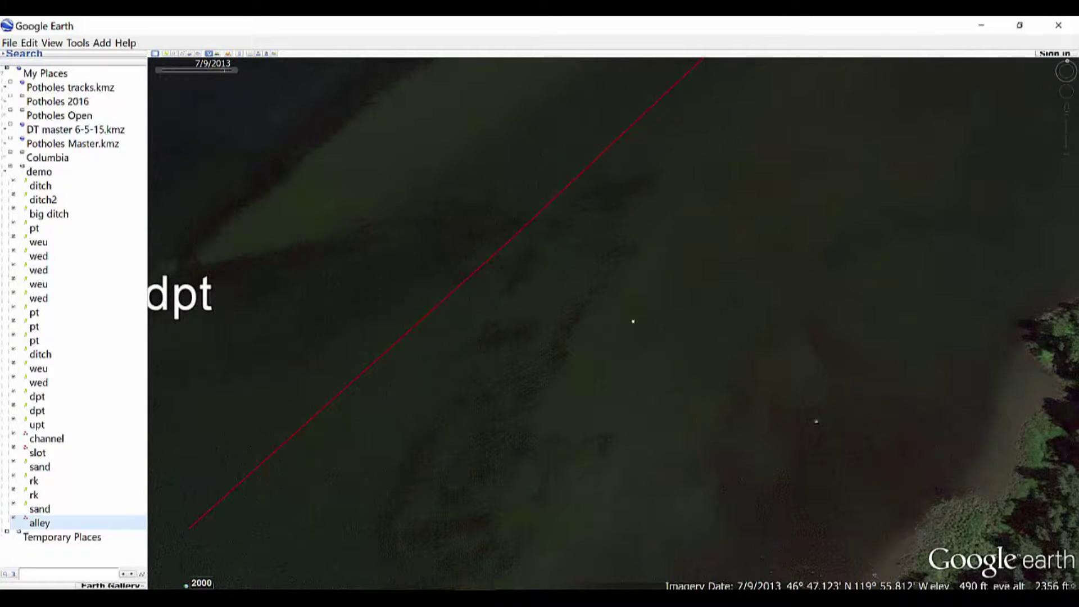
drag(633, 321, 595, 359)
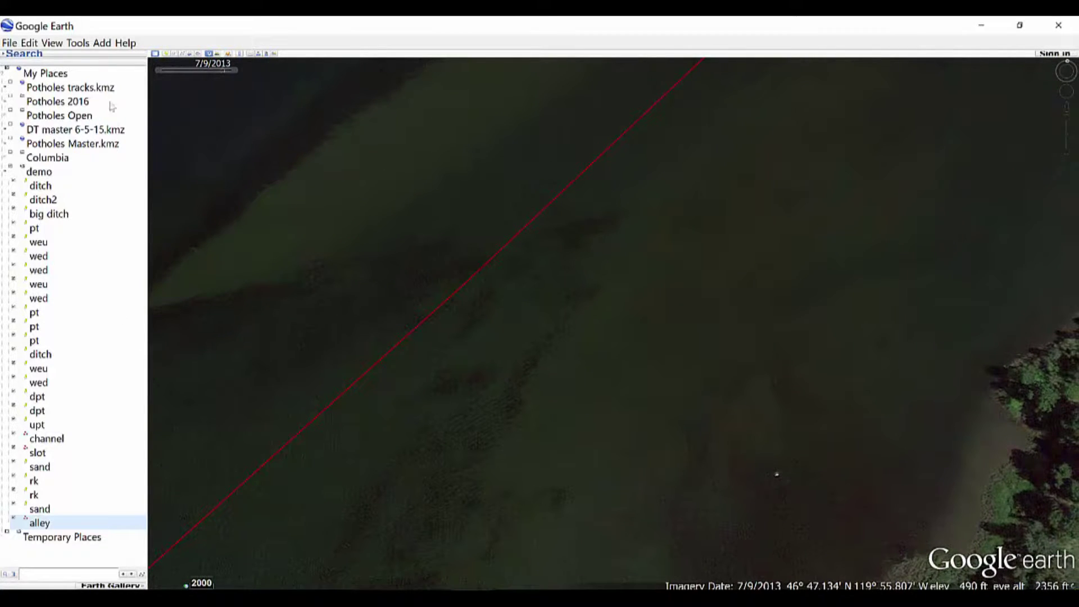
click(167, 54)
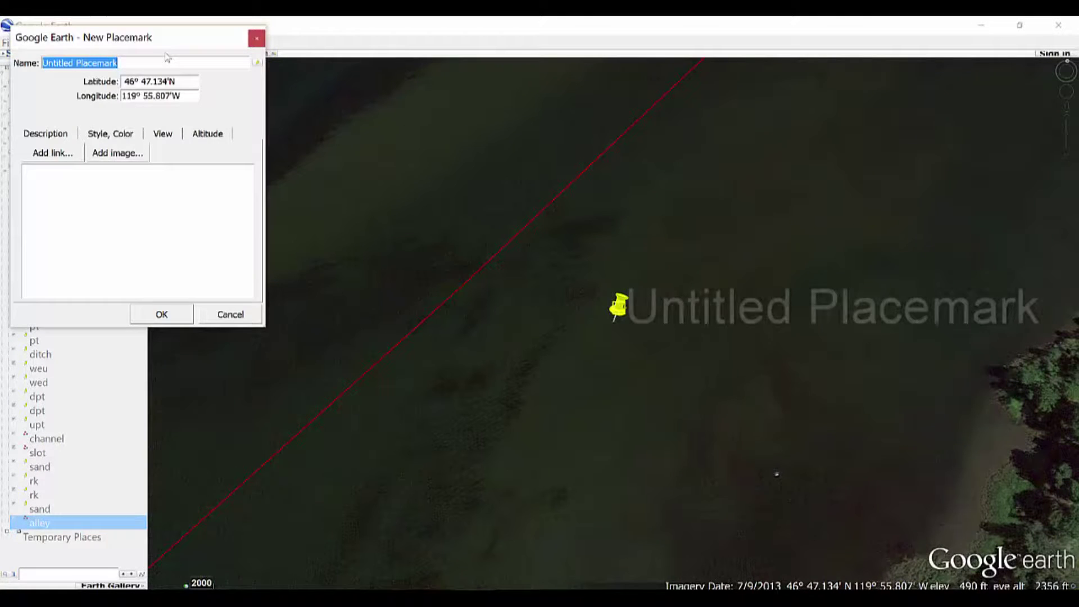
text(weu)
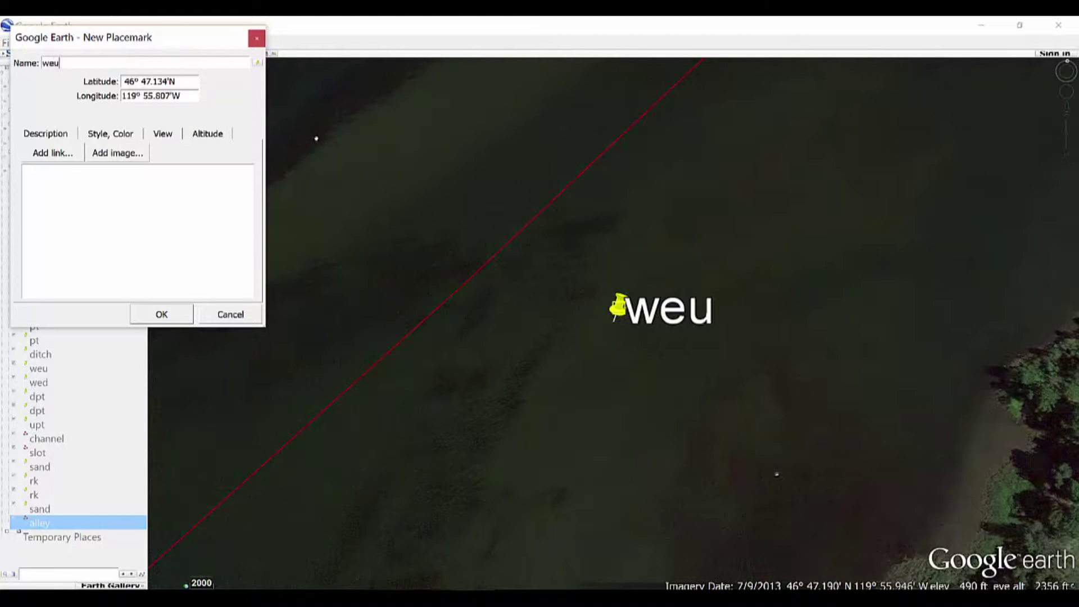
drag(618, 305, 625, 204)
click(163, 313)
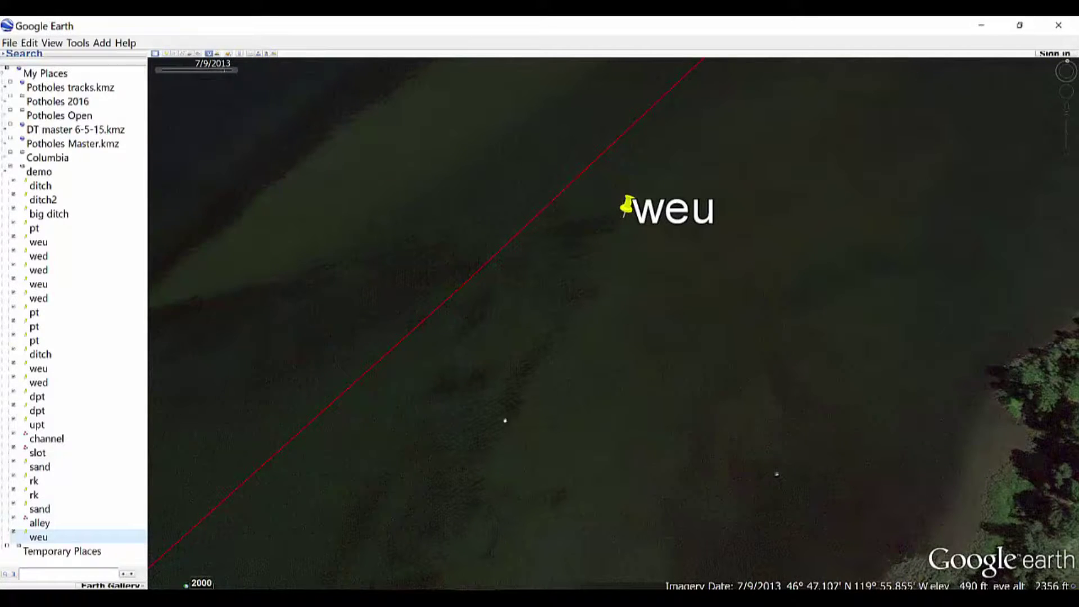
Add a placemark named wed at the downstream end of the weed patches, off the wooded bank, at about 46° 47.026'N, 119° 55.881'W.
drag(551, 228, 610, 115)
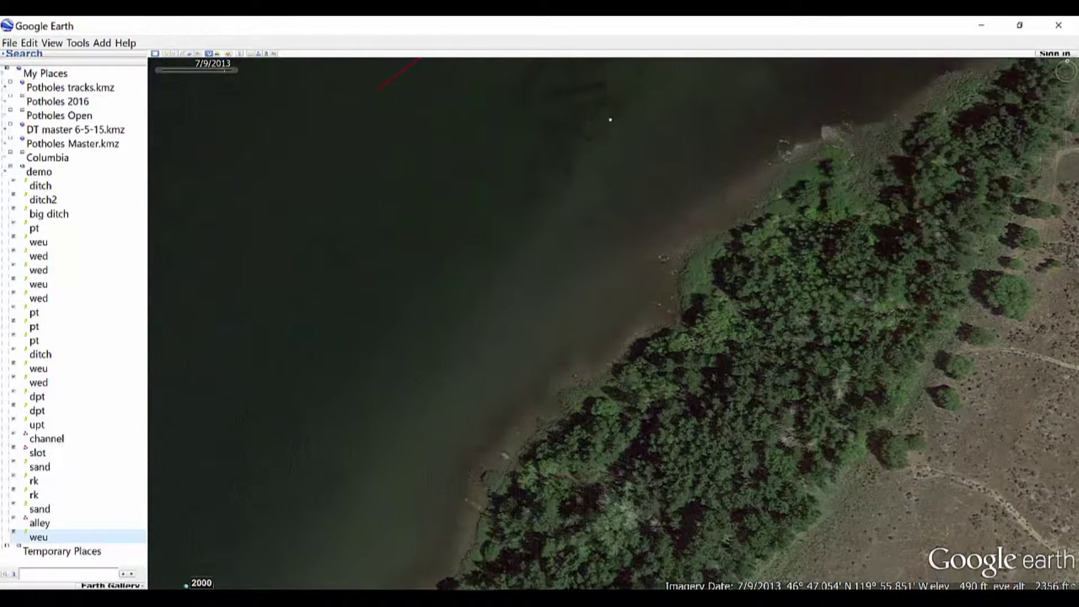
mouse_move(168, 59)
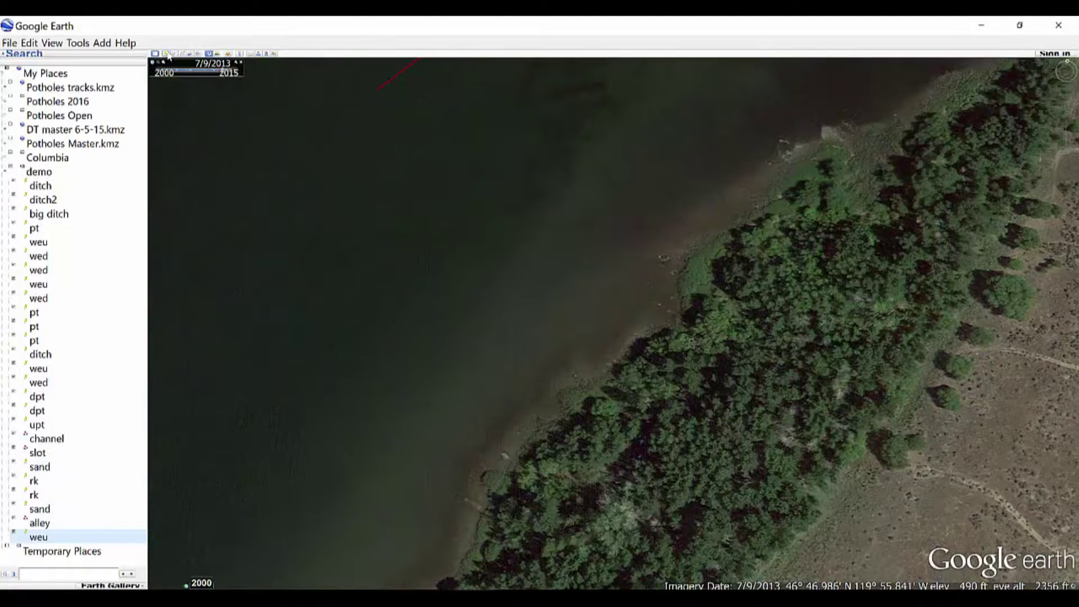
click(165, 54)
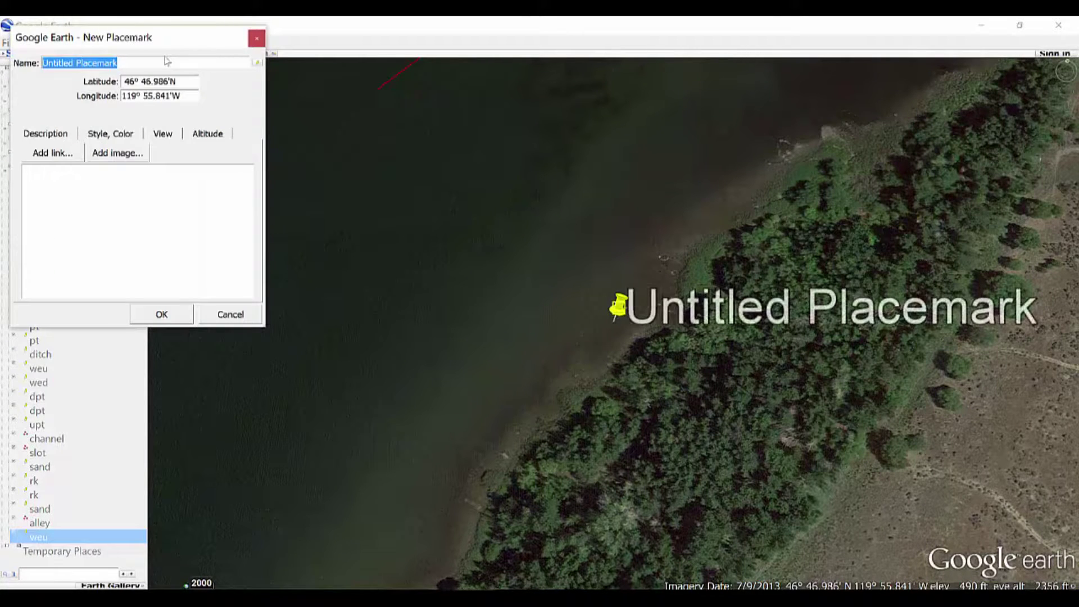
text(wed)
drag(618, 312, 528, 197)
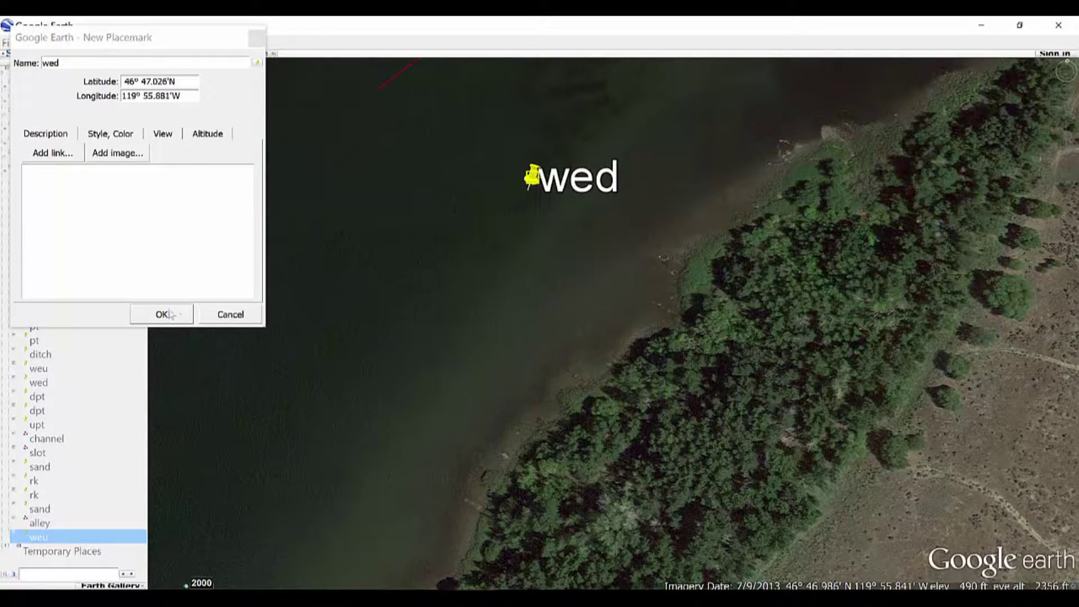
click(172, 313)
Examine the water around the new wed placemark and downstream of it for bottom structure and weed edges.
scroll(445, 253, down, 2)
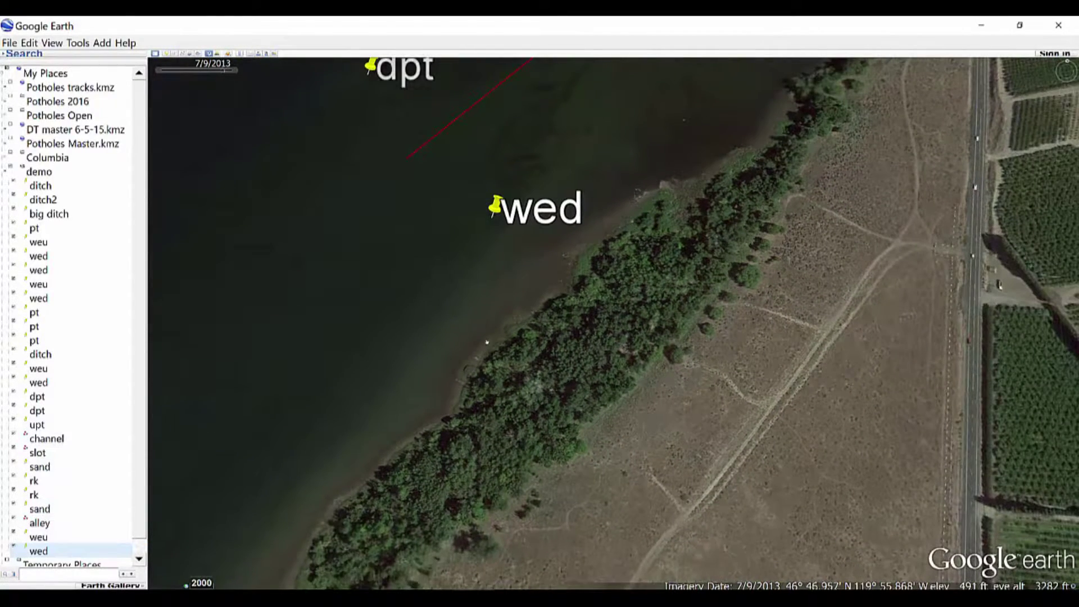
drag(494, 292, 650, 349)
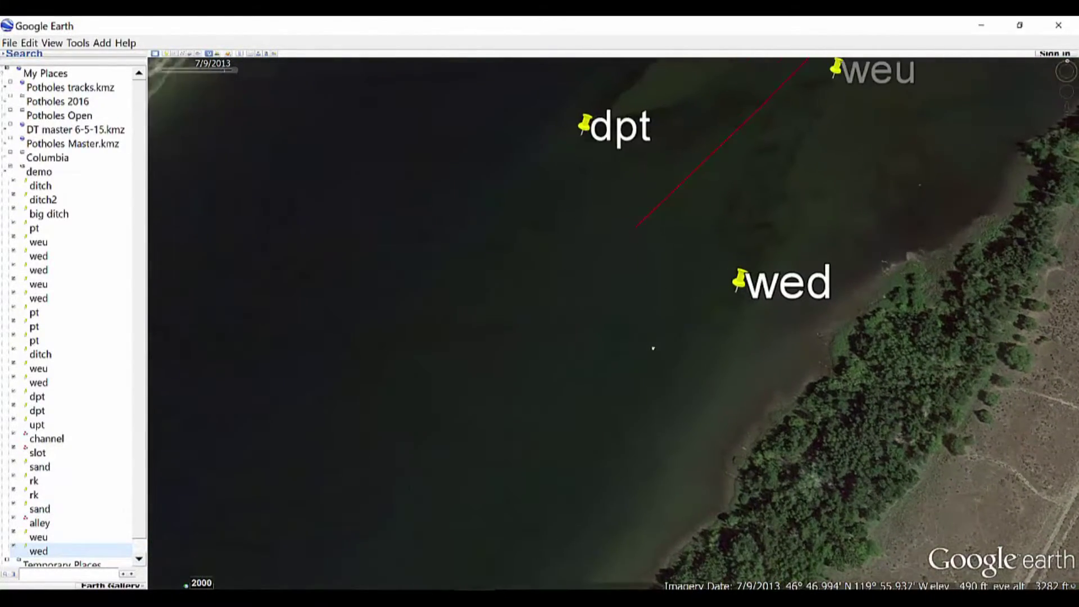
scroll(721, 287, up, 1)
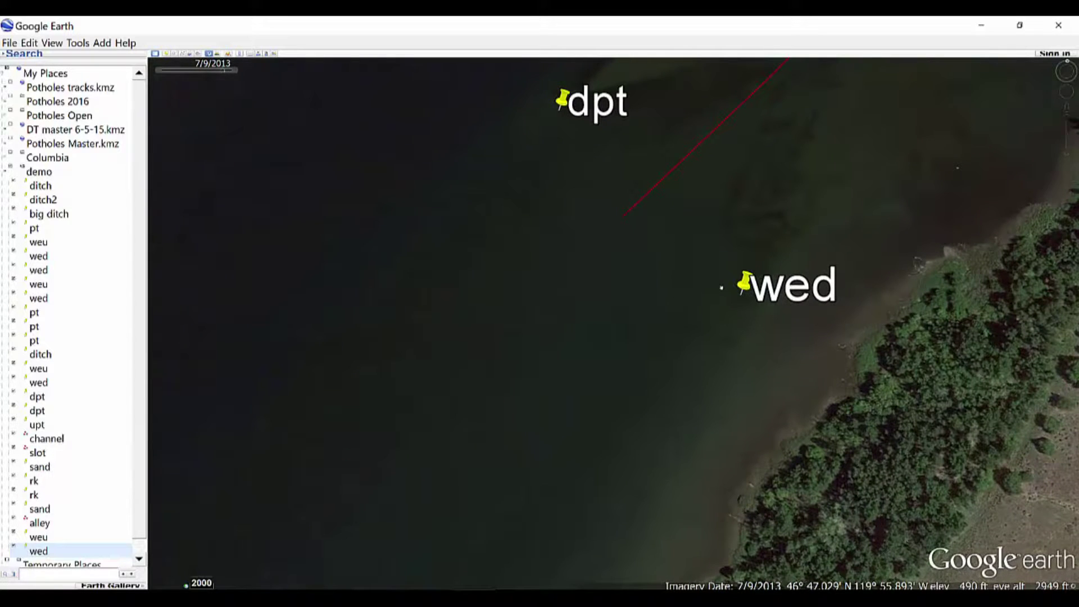
scroll(722, 288, up, 1)
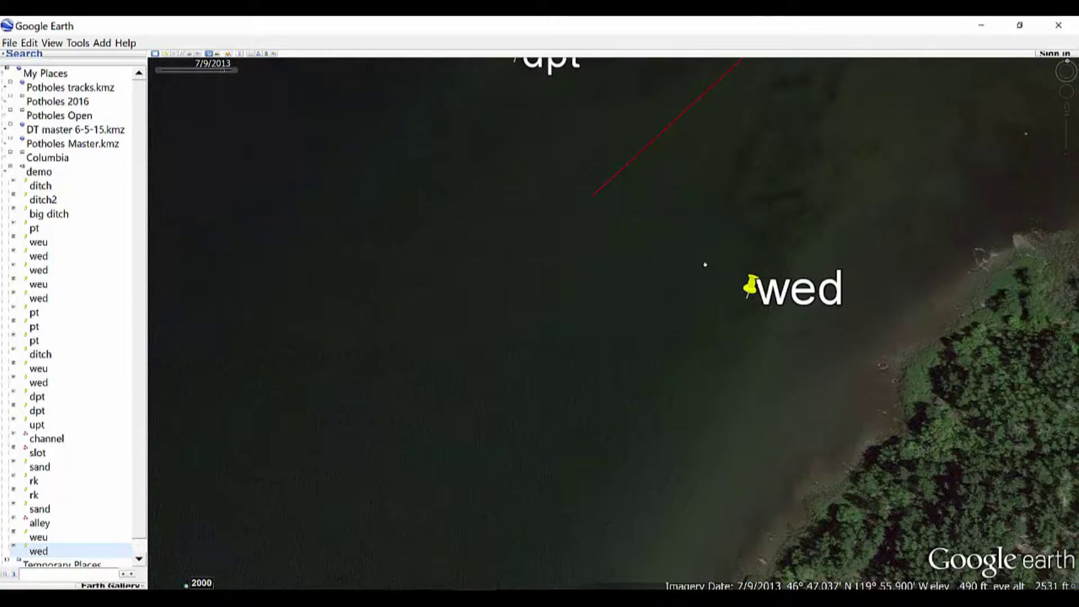
scroll(721, 288, down, 1)
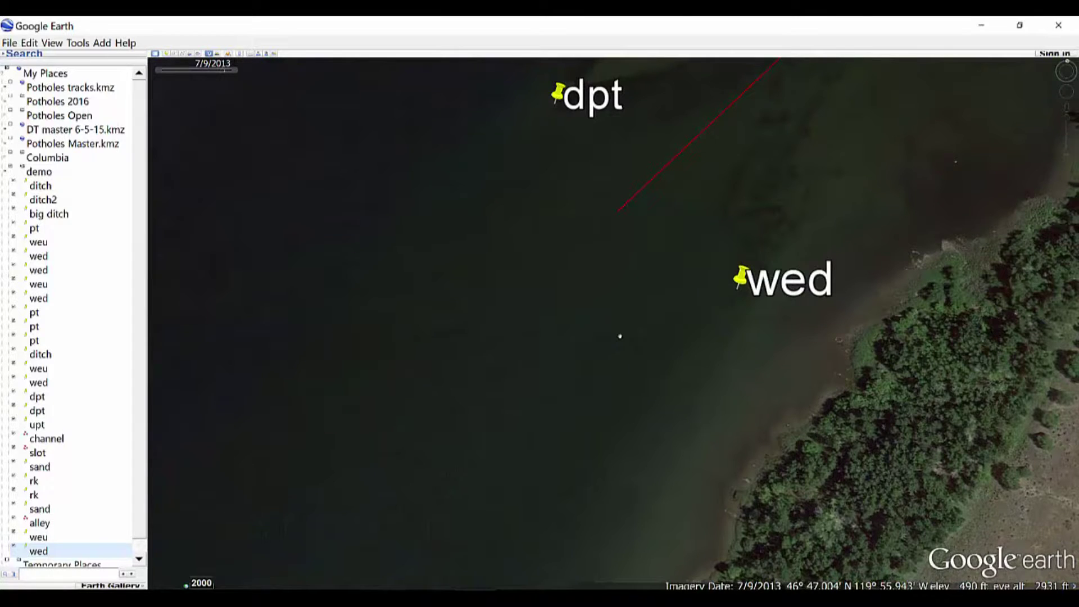
drag(647, 323, 725, 275)
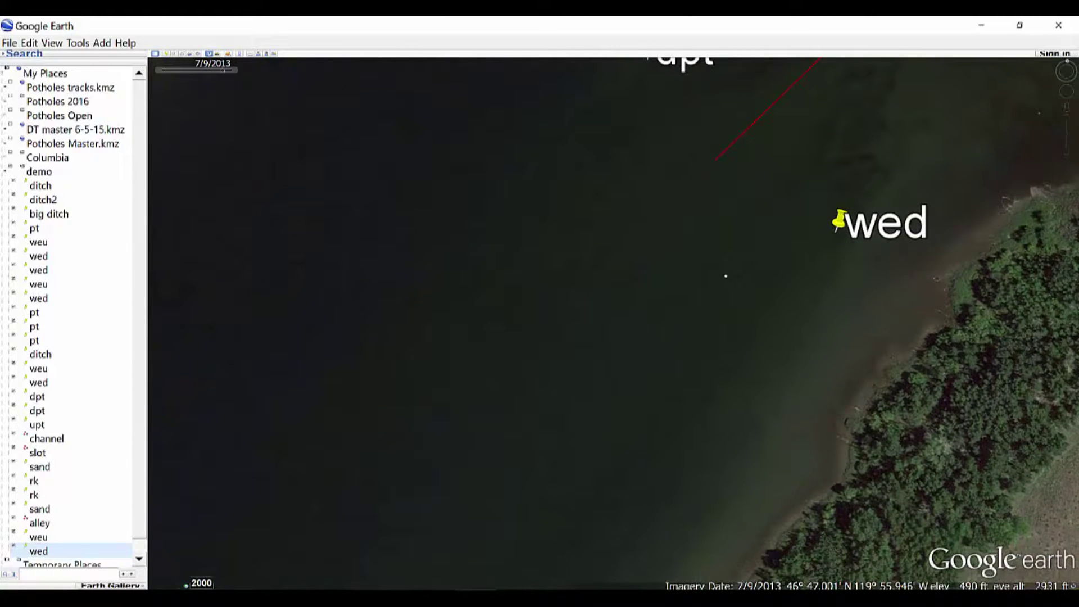
drag(740, 245, 798, 202)
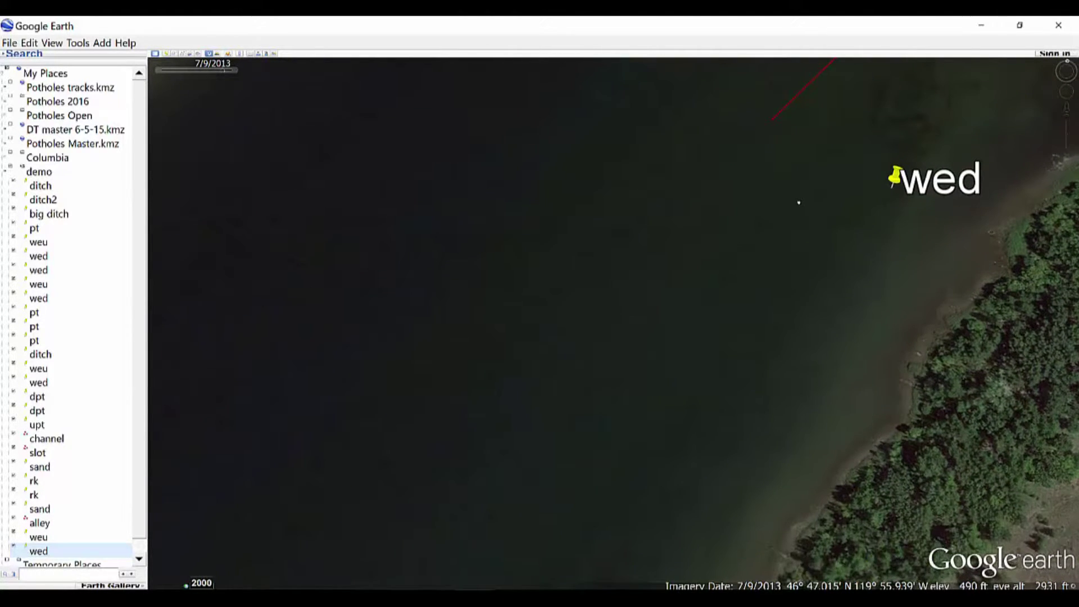
scroll(790, 243, down, 1)
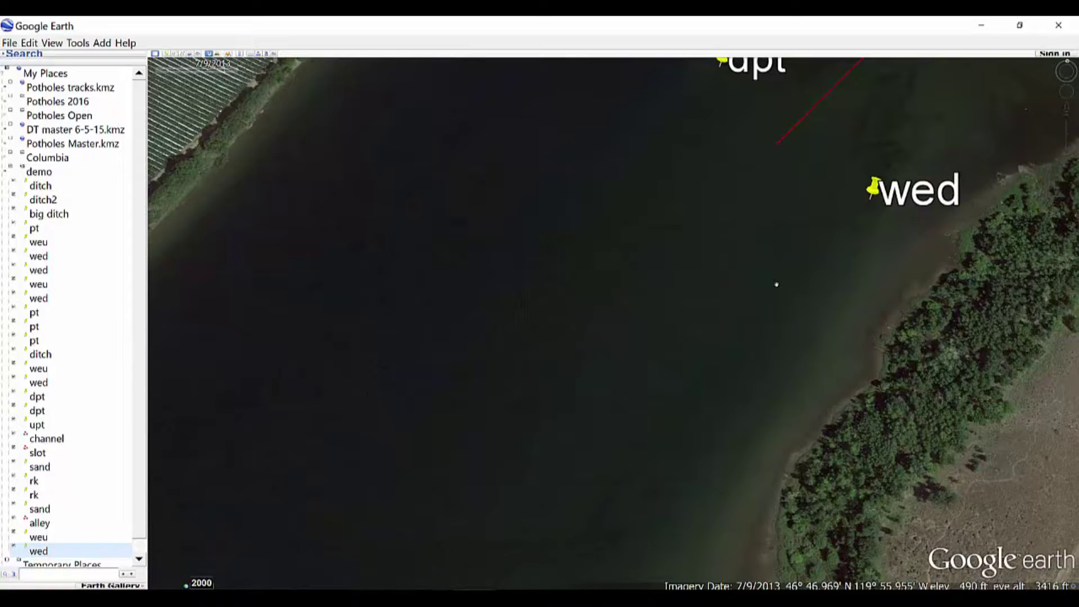
drag(779, 284, 836, 259)
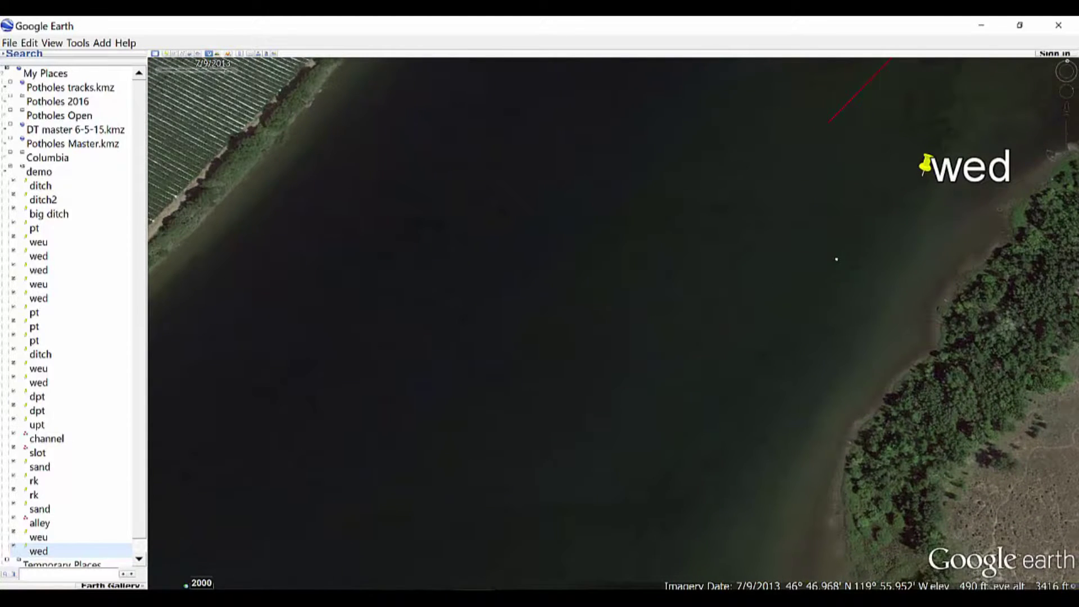
Add a placemark named weu at the upstream tip of the dark weed patch off the east bank, at about 46° 46.753'N, 119° 56.077'W.
scroll(836, 259, down, 2)
drag(817, 275, 814, 113)
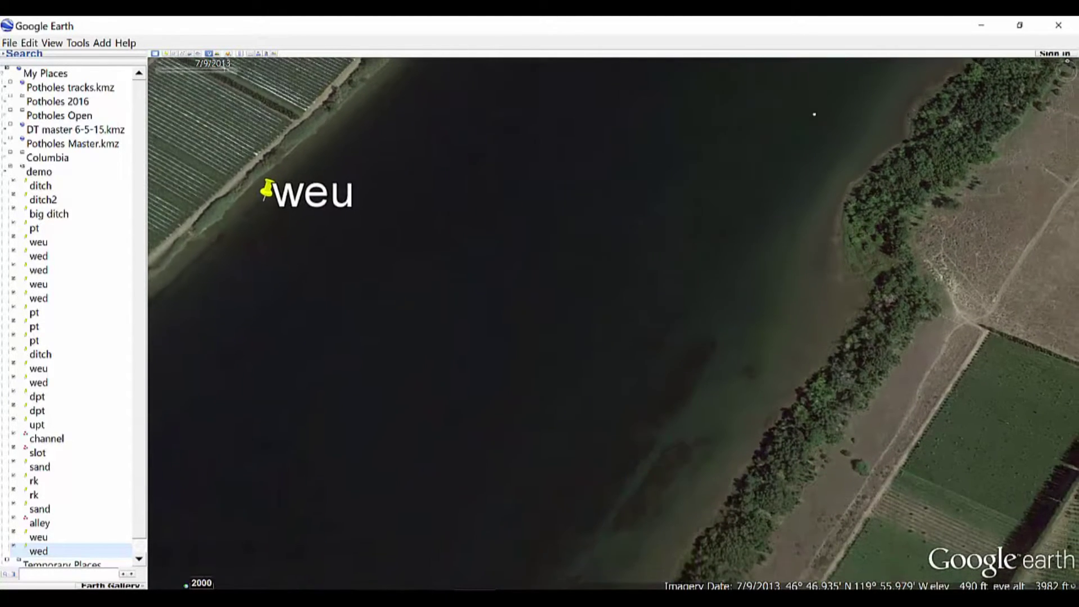
drag(801, 224, 824, 229)
scroll(824, 229, up, 2)
drag(768, 354, 804, 343)
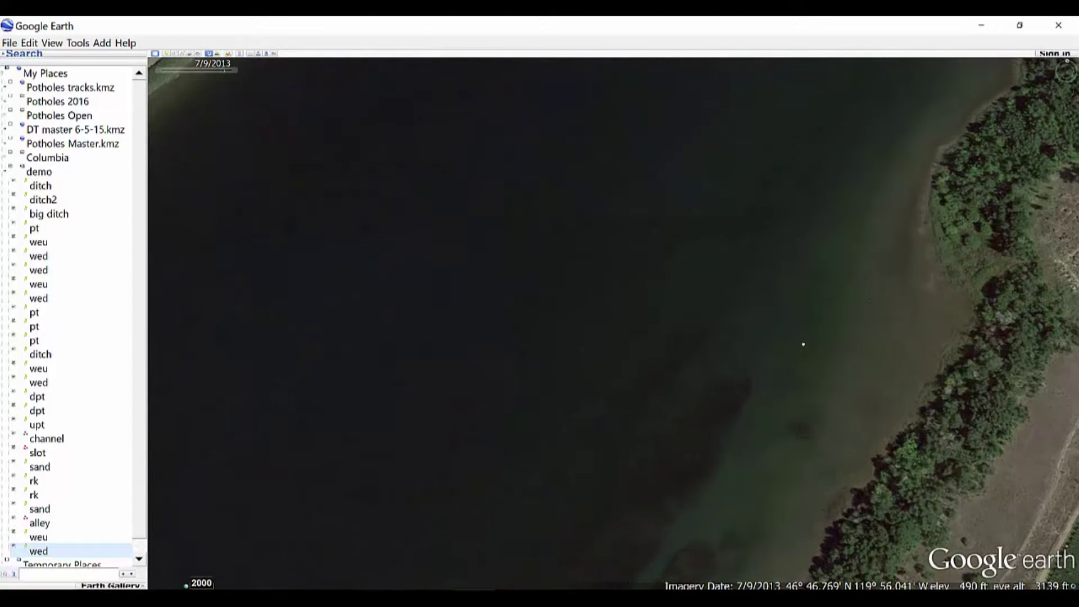
click(166, 55)
text(weu)
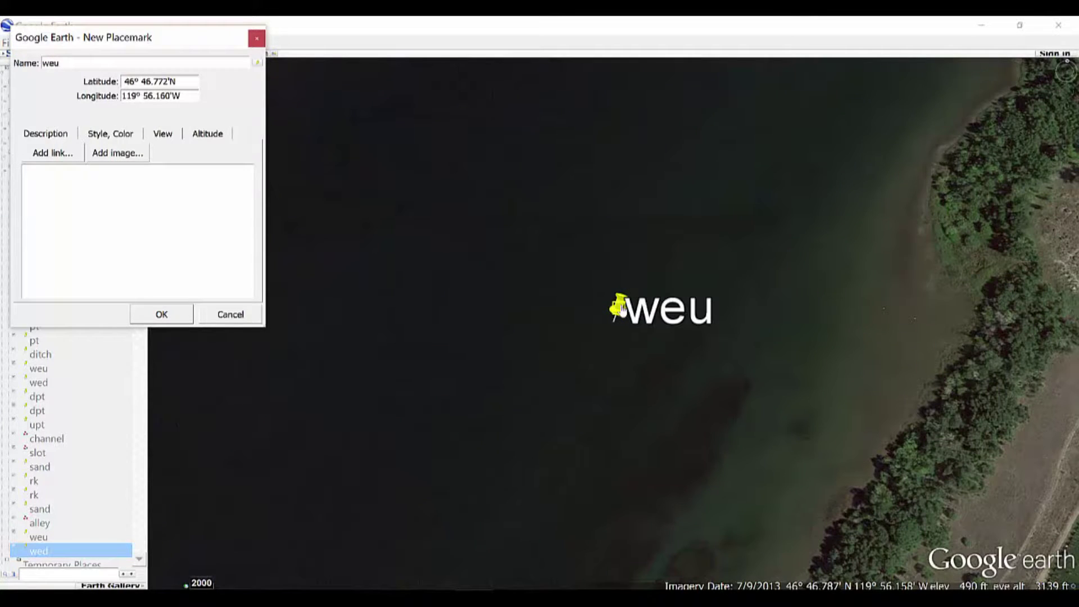
drag(619, 314, 747, 378)
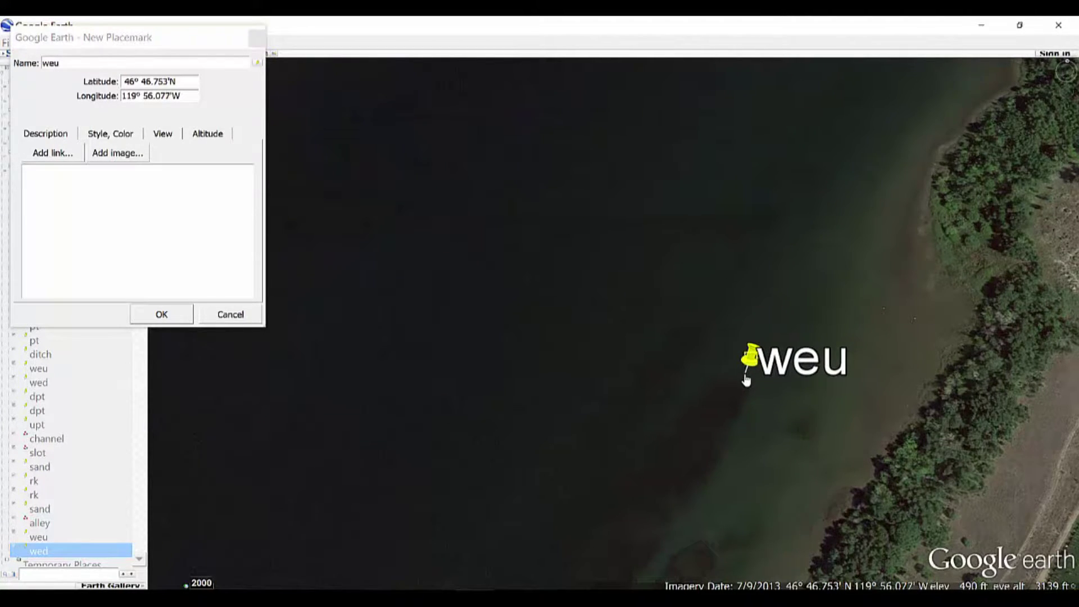
click(162, 314)
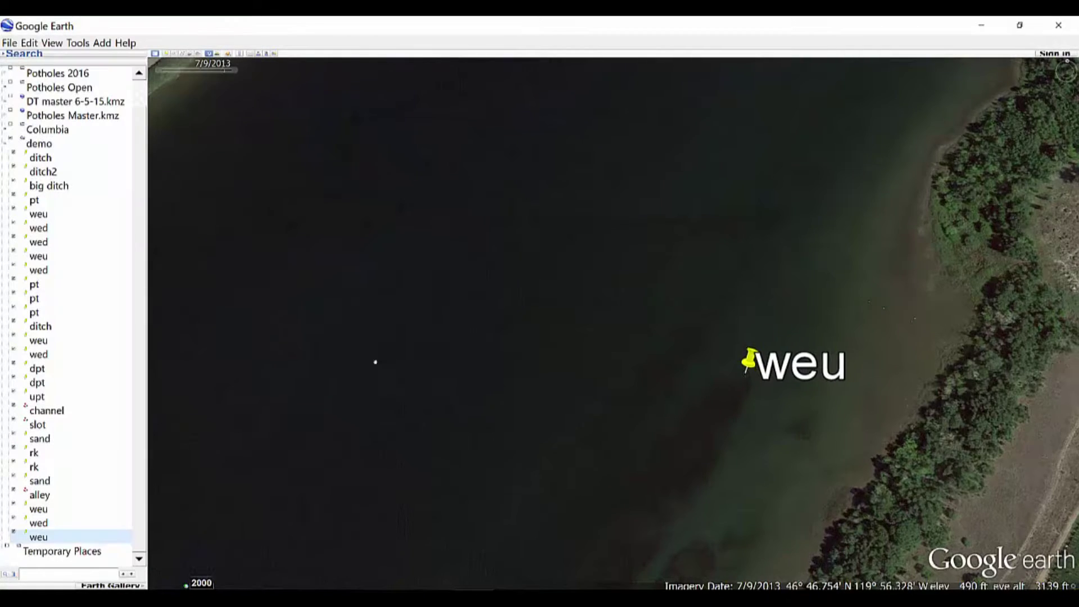
Add a placemark named wed at the downstream end of the east-bank weed edge, at about 46° 46.367'N, 119° 56.392'W.
scroll(373, 360, down, 2)
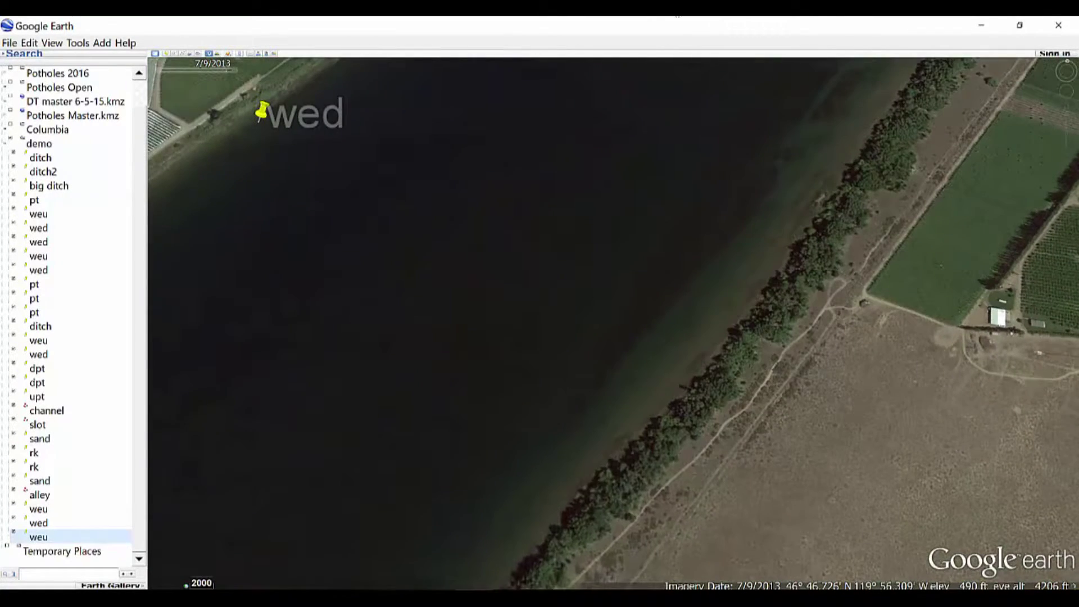
drag(505, 365, 614, 374)
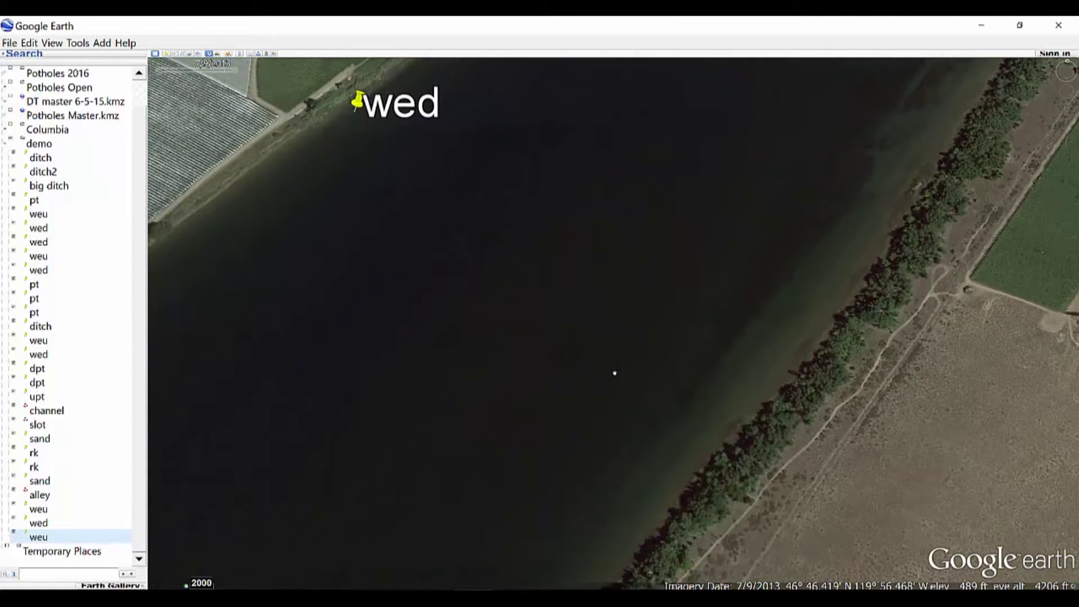
click(166, 53)
text(wed)
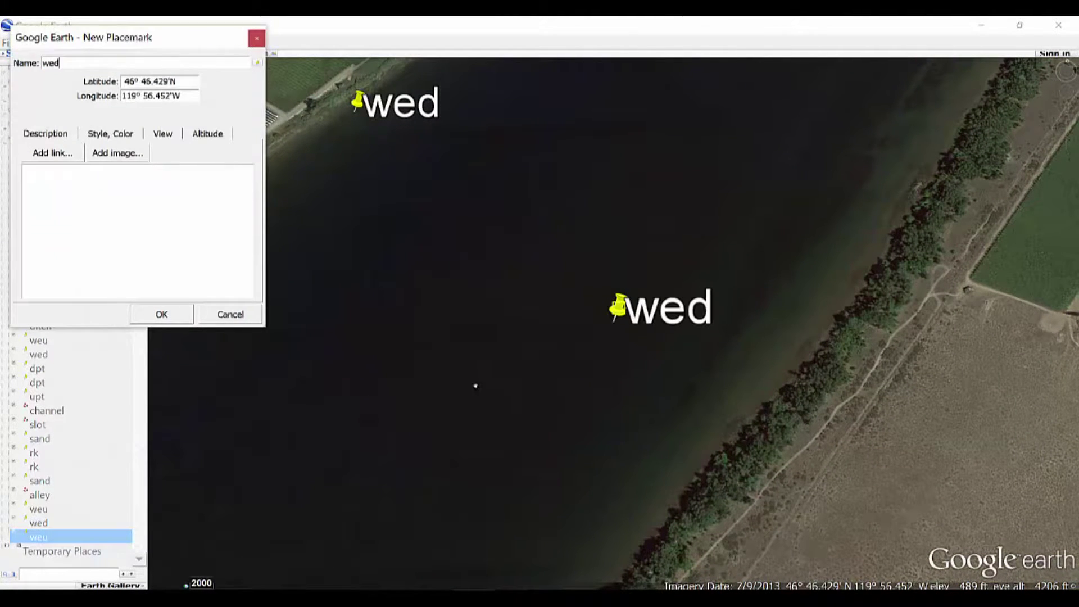
drag(619, 308, 672, 416)
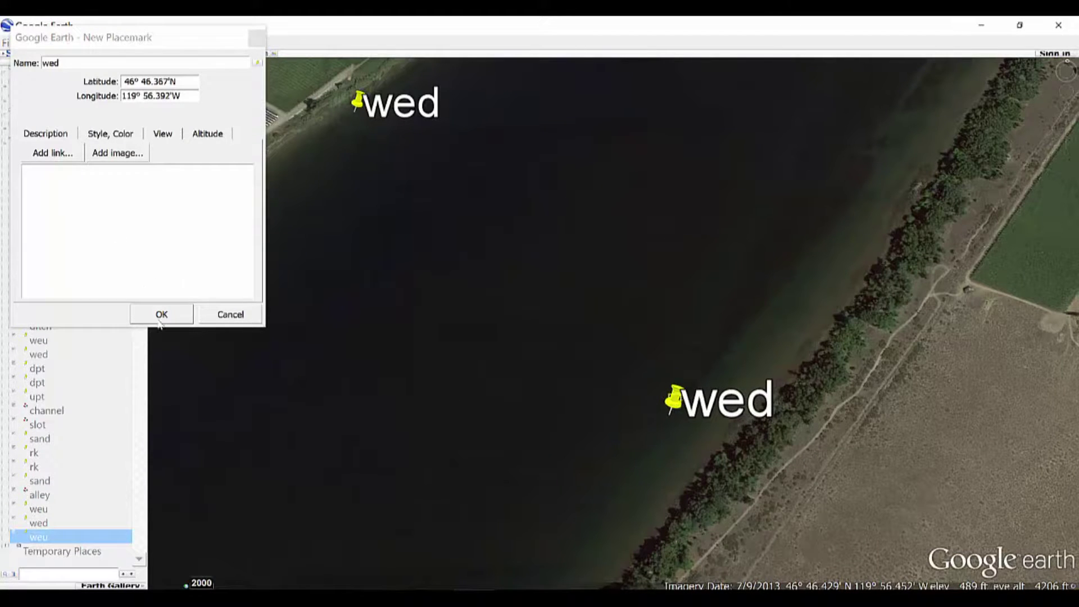
click(158, 317)
Examine the east-bank water between the new weu and wed placemarks for weed patches and lighter lanes along the shore.
scroll(727, 154, up, 3)
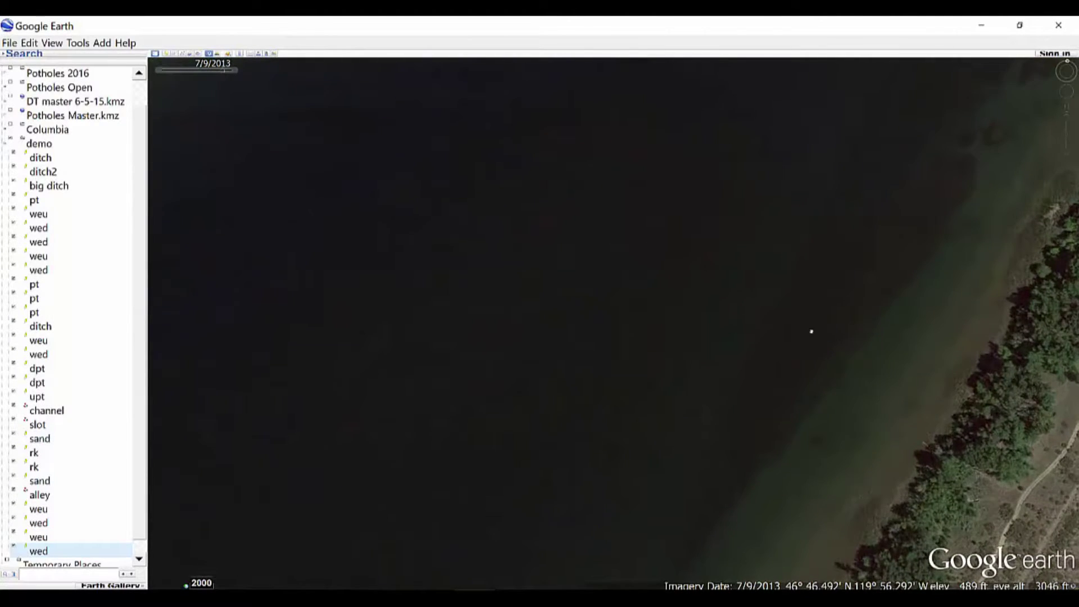
scroll(812, 335, down, 2)
drag(809, 263, 622, 530)
drag(728, 344, 671, 372)
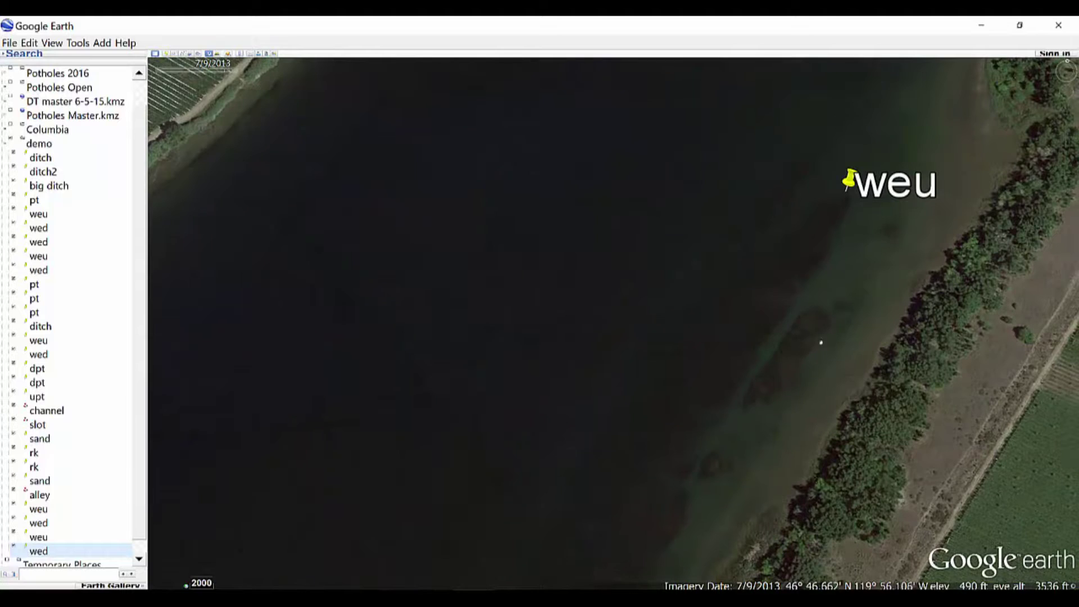
drag(805, 373, 772, 335)
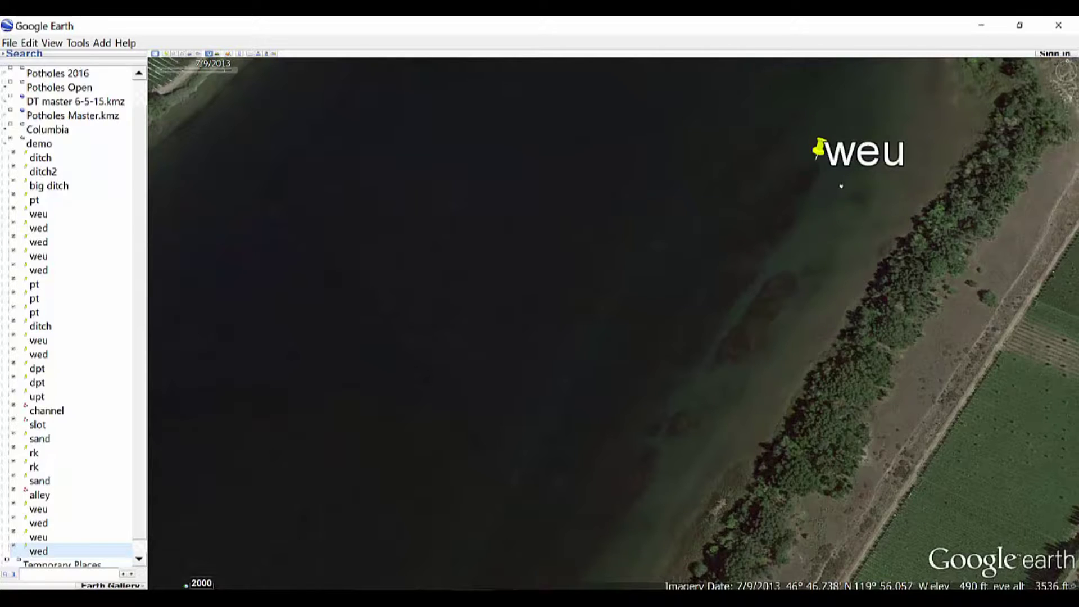
drag(773, 290, 800, 143)
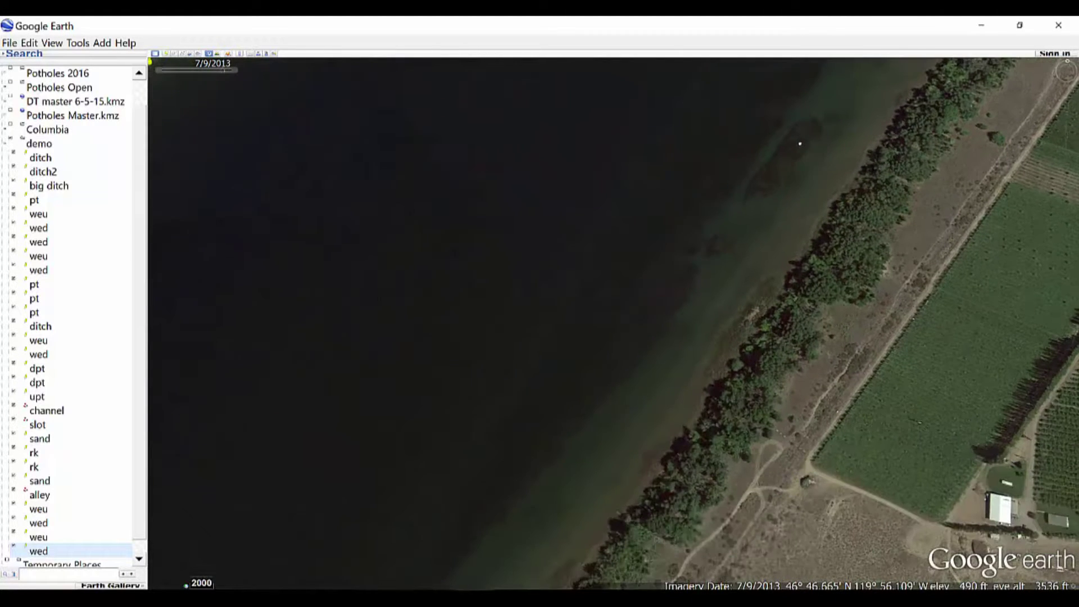
drag(664, 347, 815, 160)
drag(668, 348, 699, 310)
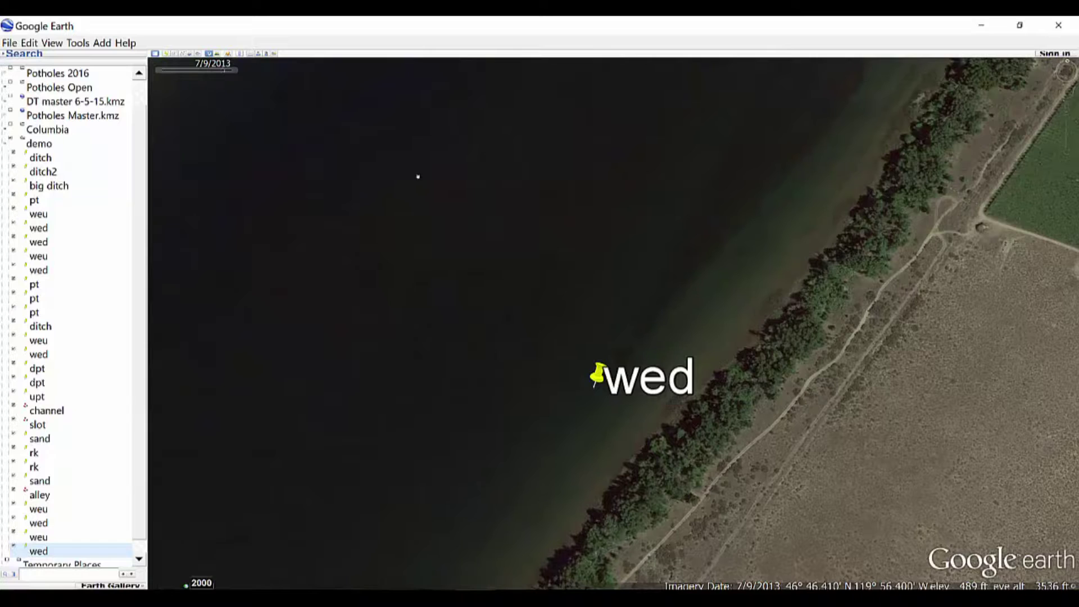
Add a placemark named alley just upstream and inshore of the wed placemark, at about 46° 46.397'N, 119° 56.343'W.
click(166, 53)
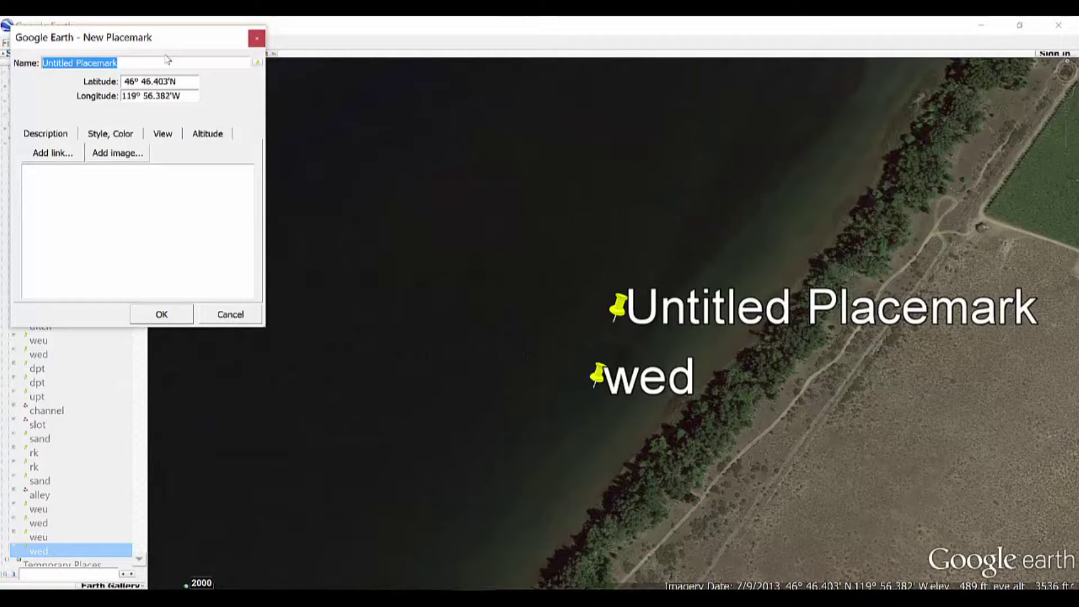
text(a)
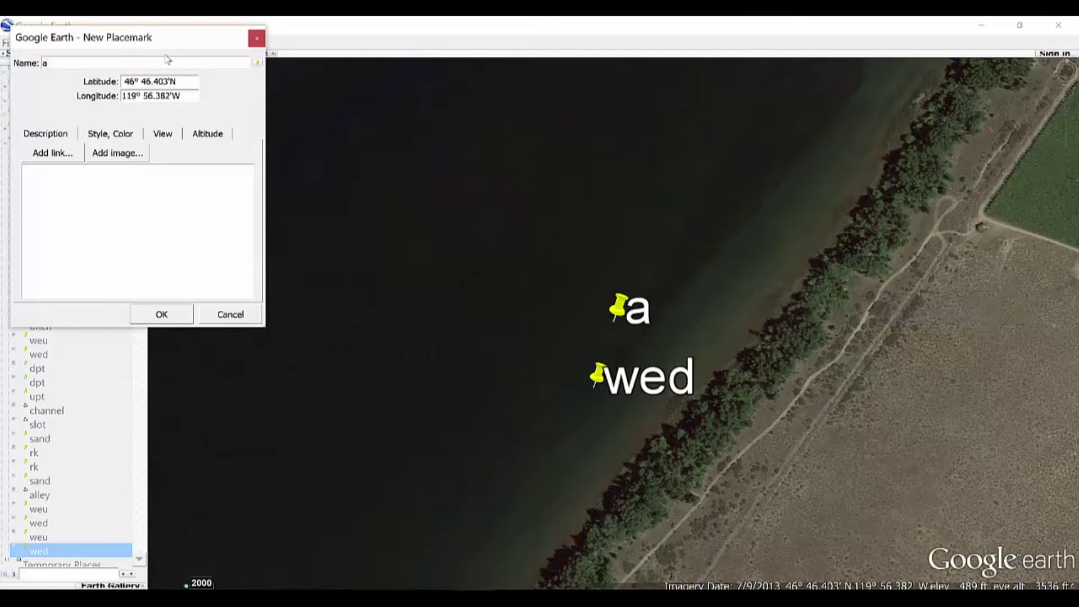
text(lley)
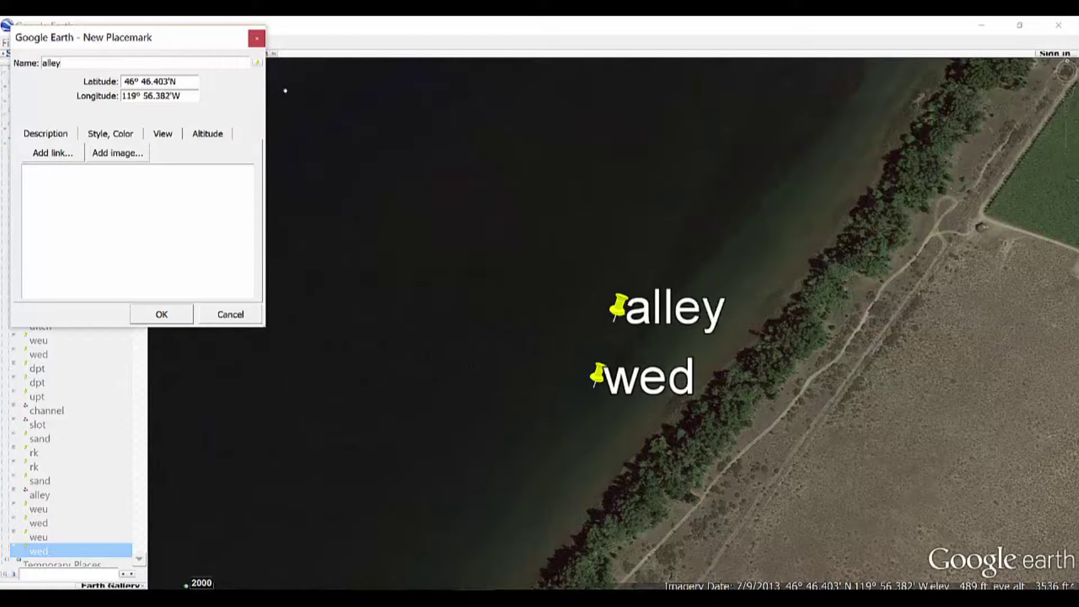
scroll(618, 317, up, 5)
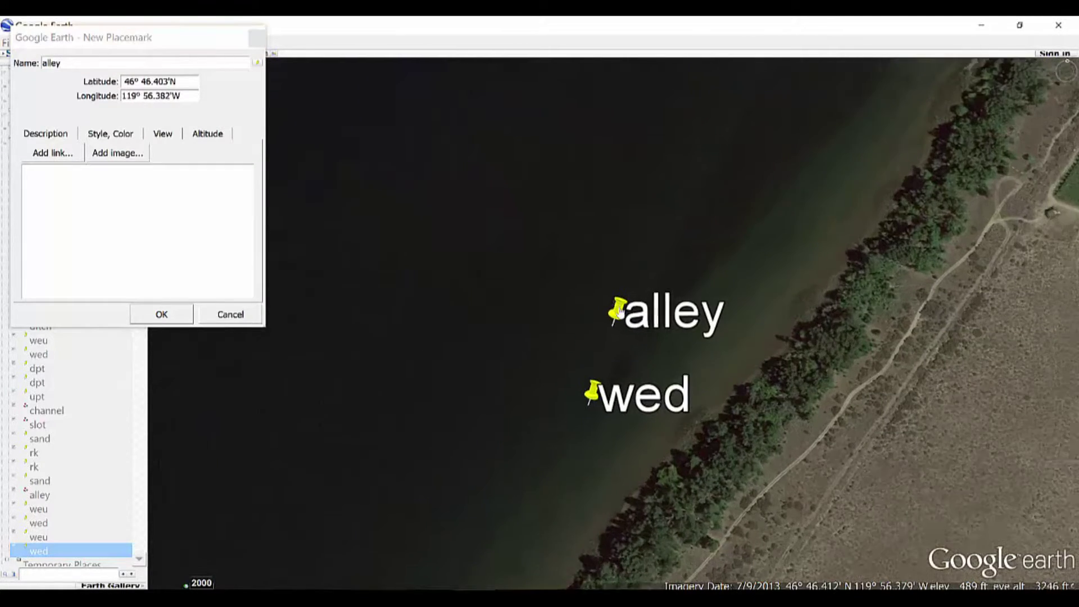
drag(614, 324, 714, 379)
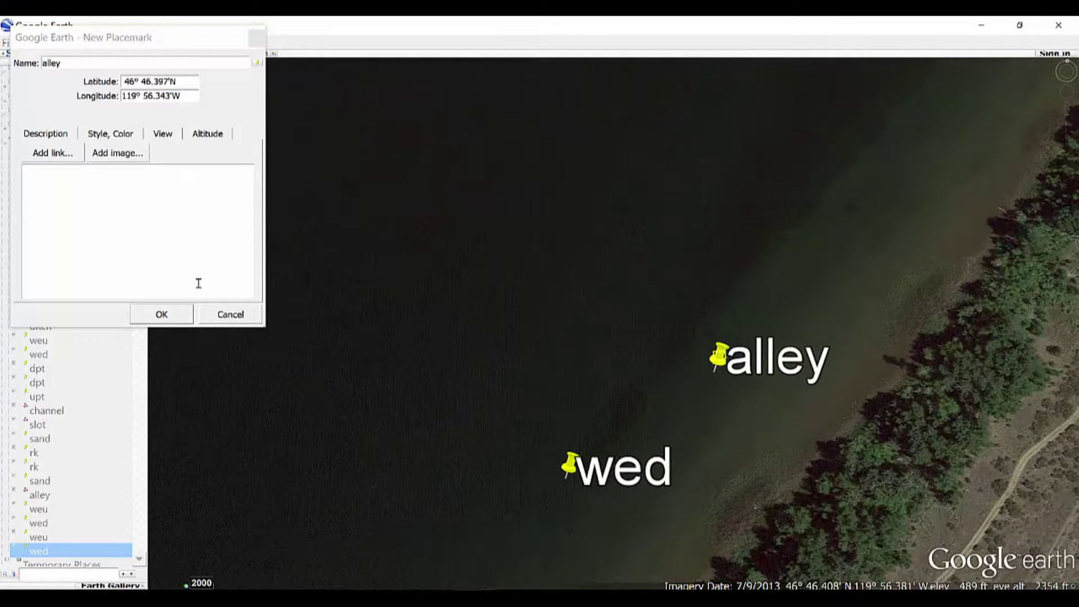
click(161, 314)
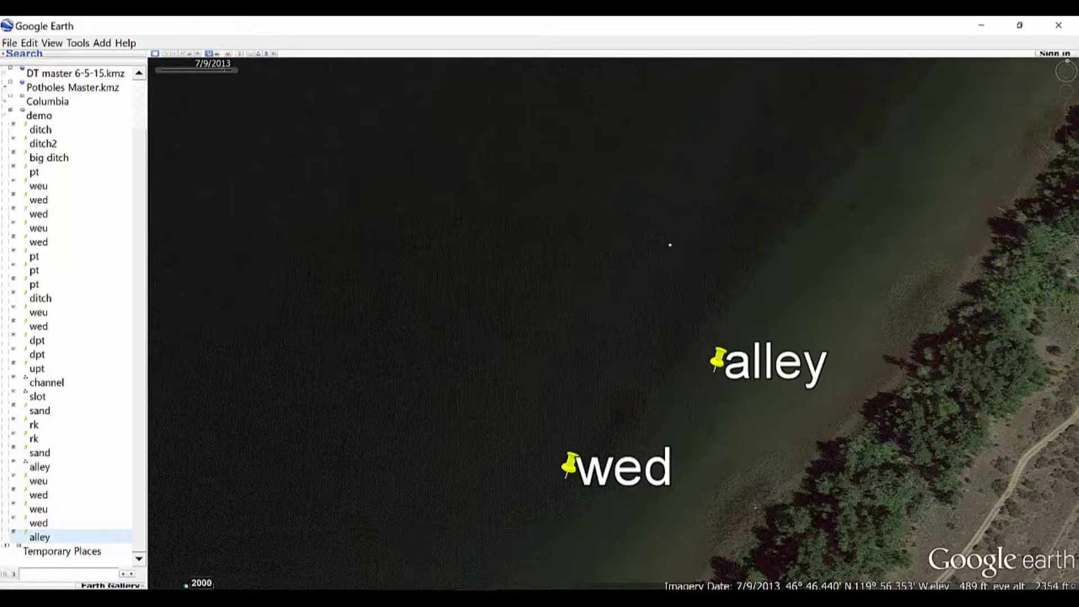
Examine the lighter lane between the weeds and the wooded east bank, upstream from the alley placemark and back.
drag(688, 231, 571, 304)
drag(794, 271, 574, 361)
scroll(611, 279, down, 2)
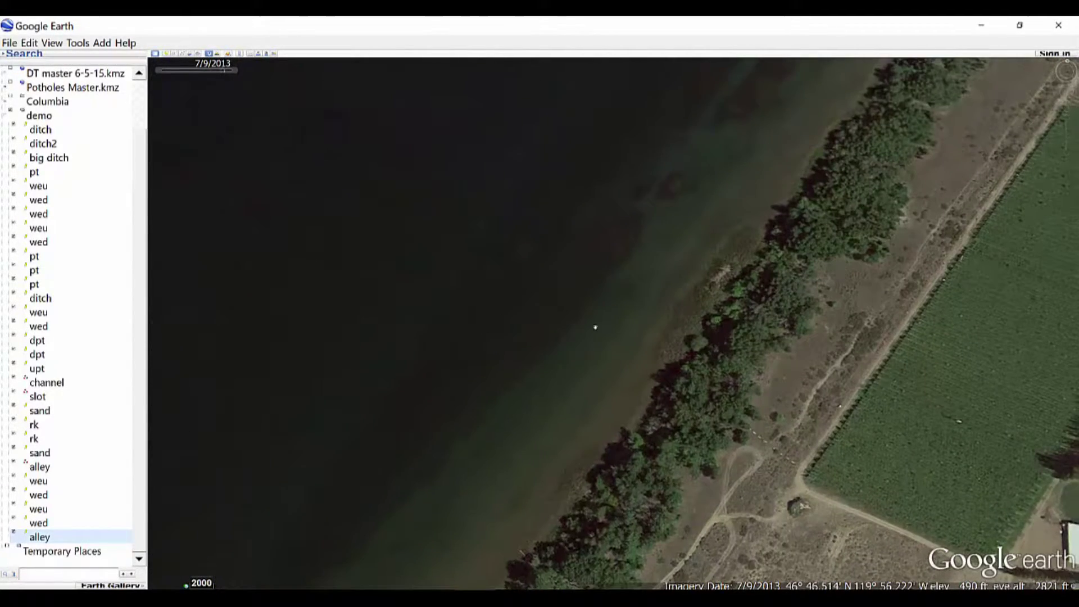
drag(642, 274, 667, 321)
drag(784, 169, 648, 413)
drag(684, 357, 882, 82)
drag(723, 304, 872, 128)
Survey the river downstream of the alley placemark, past the pt and ditch placemarks and around the bend.
scroll(691, 270, down, 4)
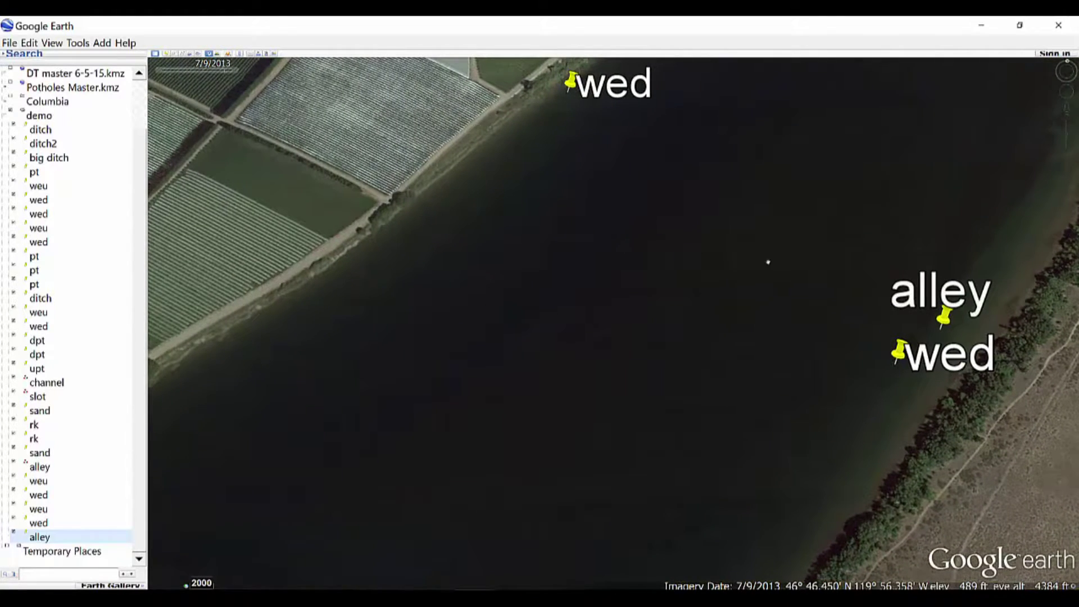
drag(664, 240, 763, 204)
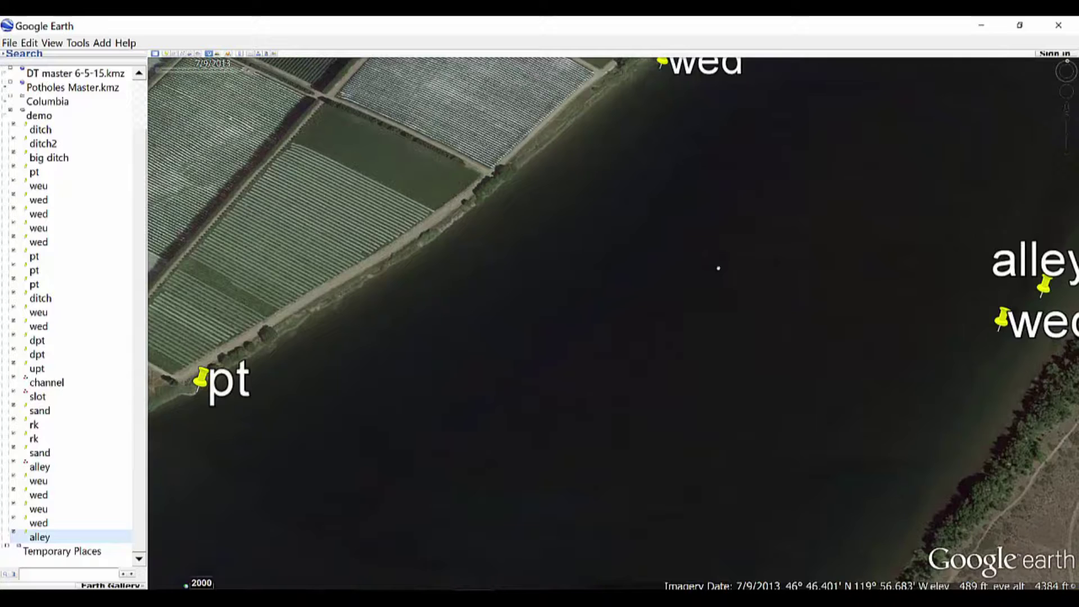
scroll(719, 267, down, 3)
drag(711, 296, 802, 182)
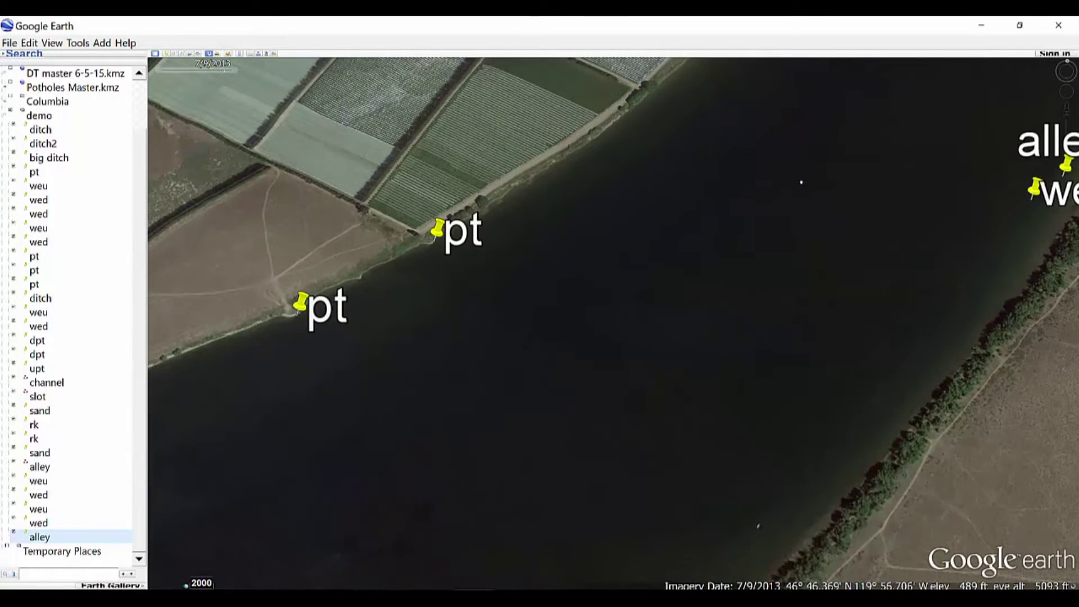
drag(789, 304, 888, 125)
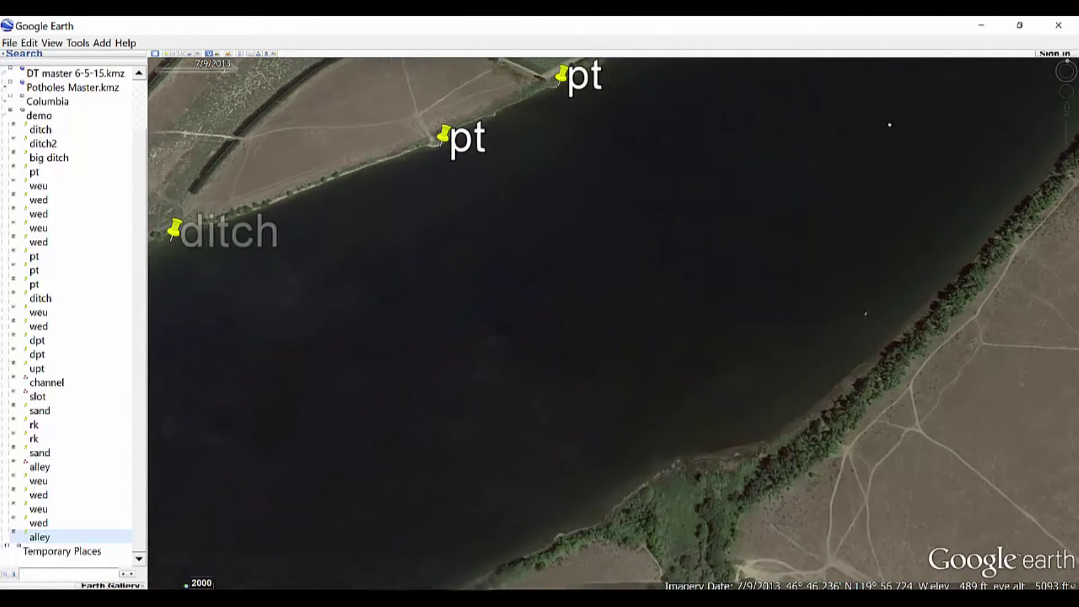
drag(744, 265, 975, 113)
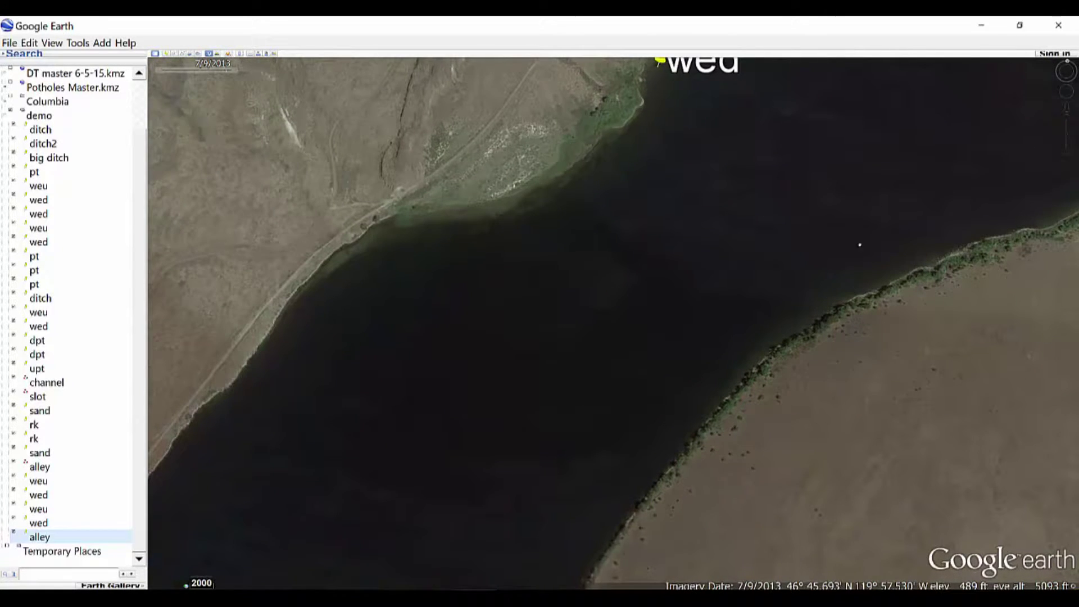
drag(758, 371, 868, 160)
Inspect the east shoreline downstream of the bend, from the small inland pond to the cove, for points, indentations and visible bottom structure.
scroll(779, 303, up, 2)
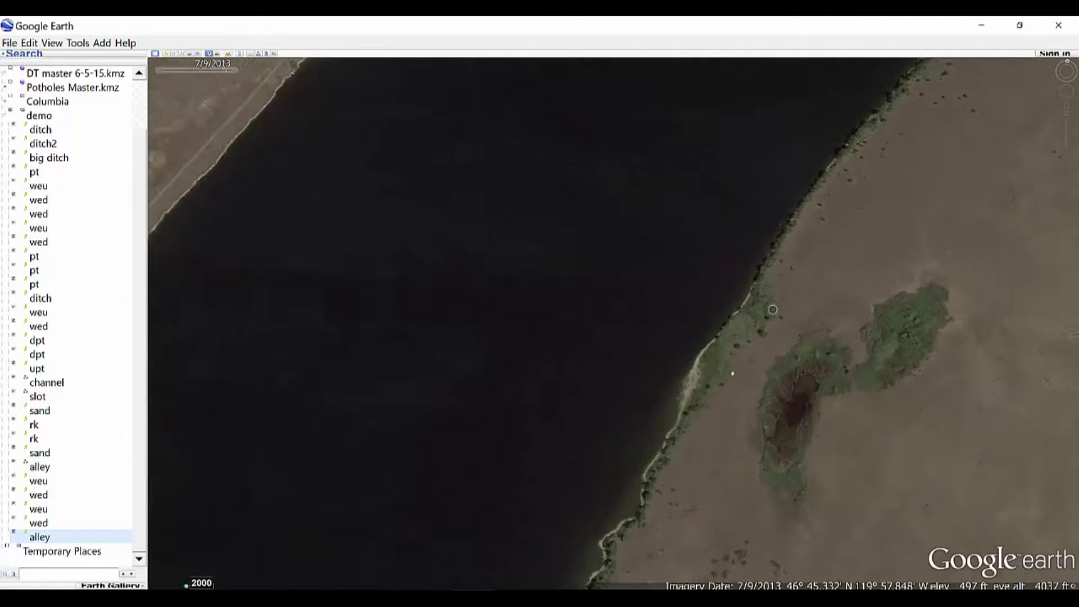
drag(745, 367, 894, 105)
scroll(742, 341, up, 3)
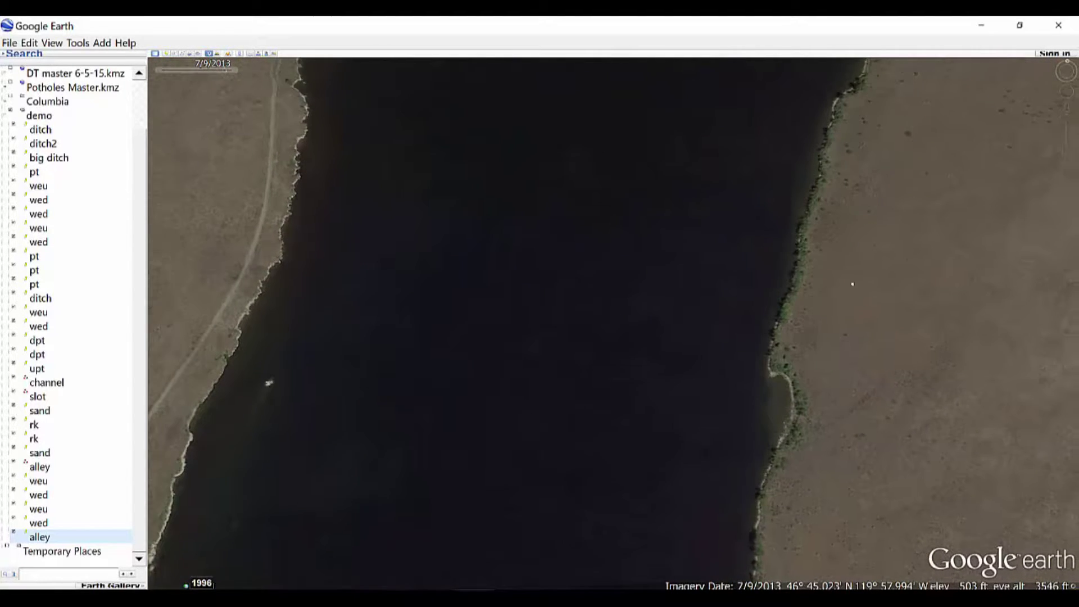
scroll(754, 291, up, 2)
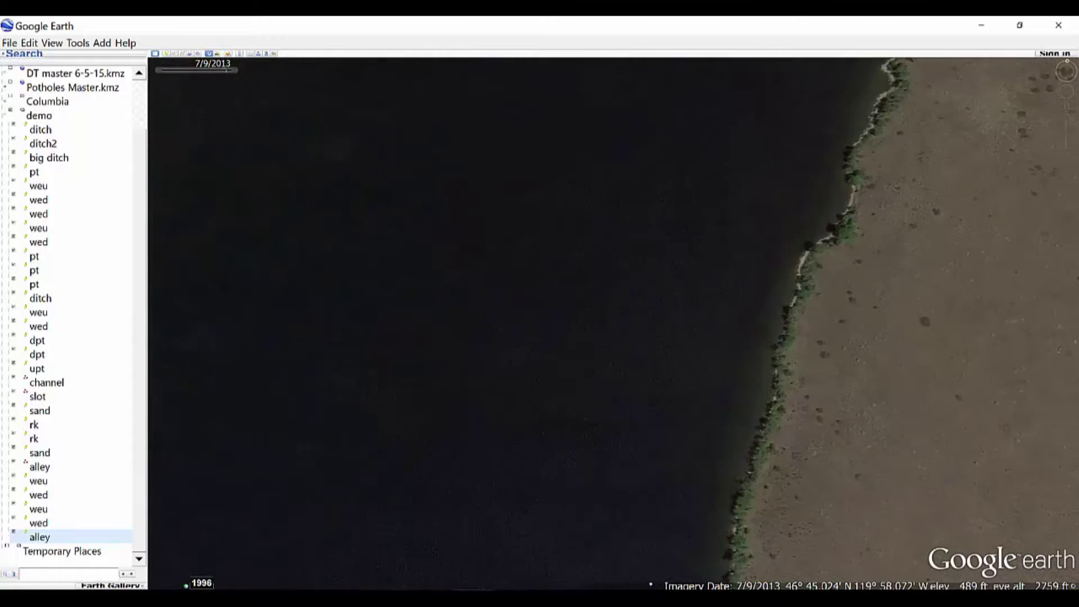
drag(721, 284, 635, 557)
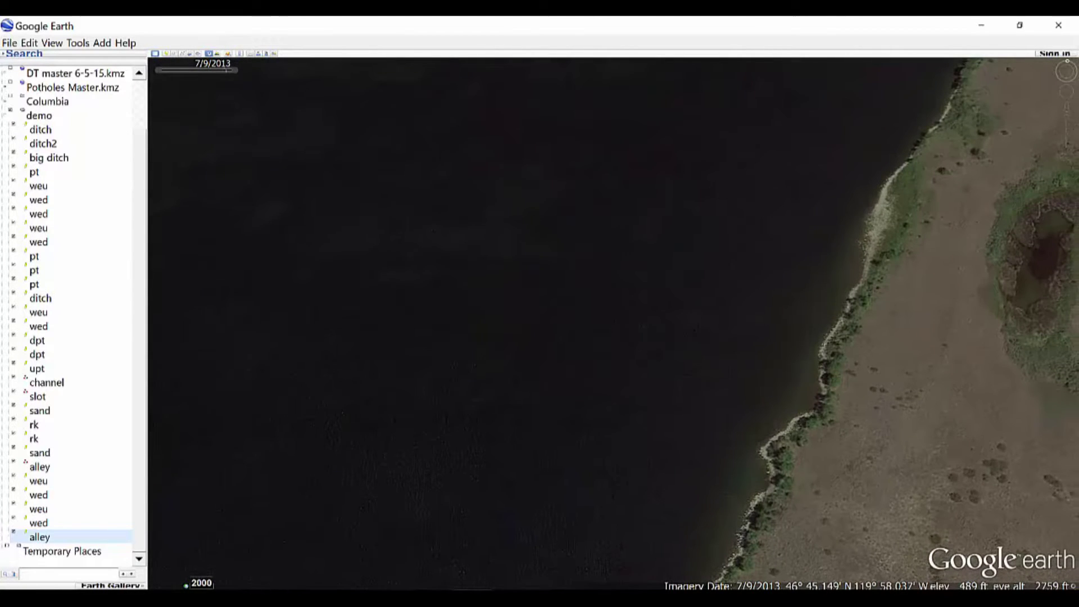
drag(751, 282, 647, 475)
drag(715, 231, 493, 573)
scroll(701, 354, down, 2)
drag(759, 135, 677, 181)
drag(612, 375, 753, 140)
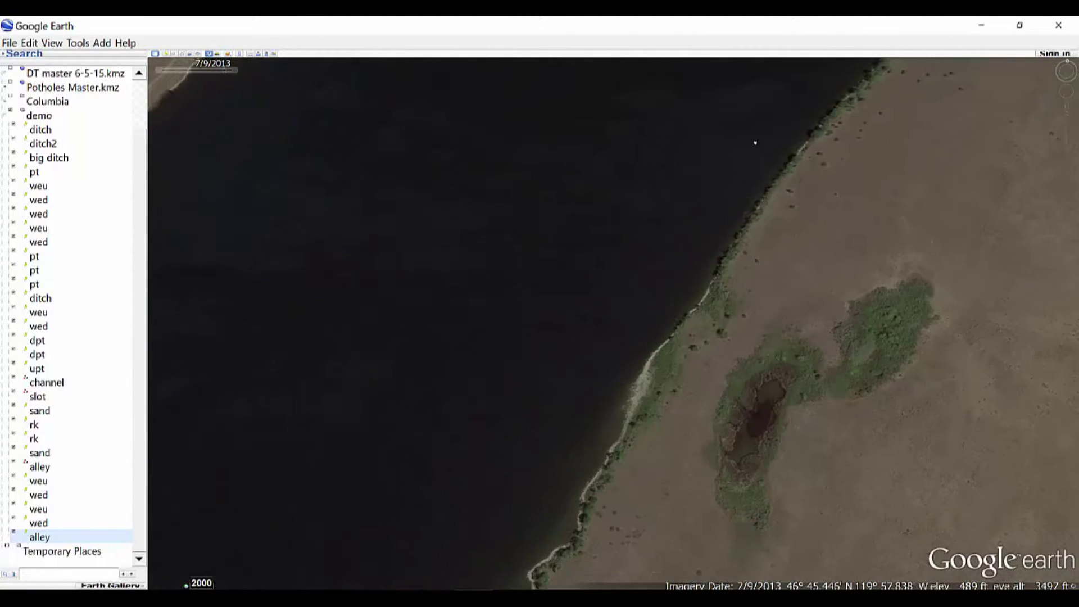
drag(629, 356, 841, 128)
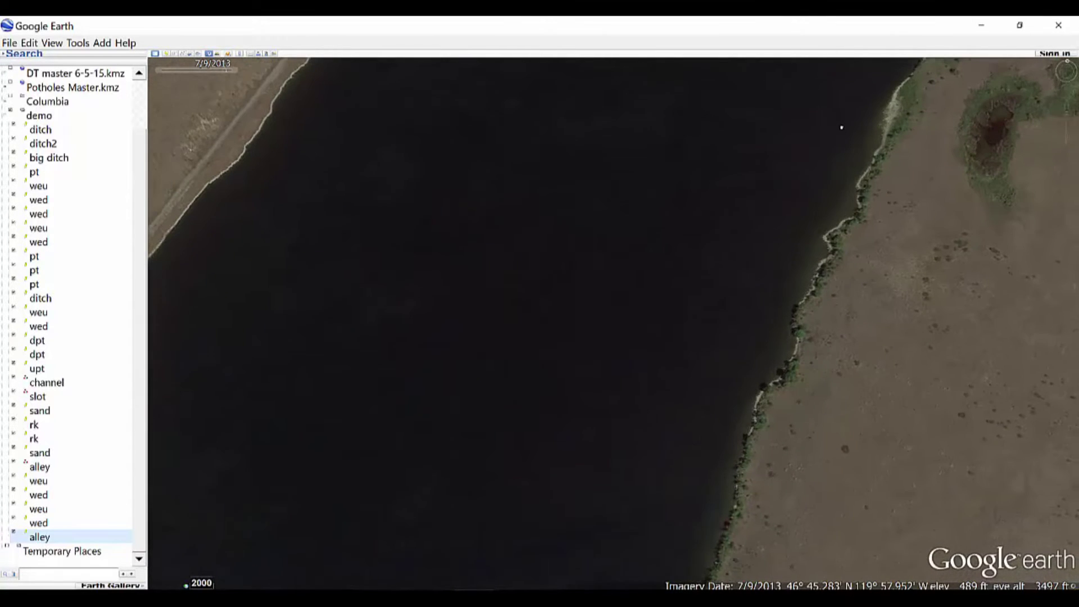
drag(738, 348, 814, 125)
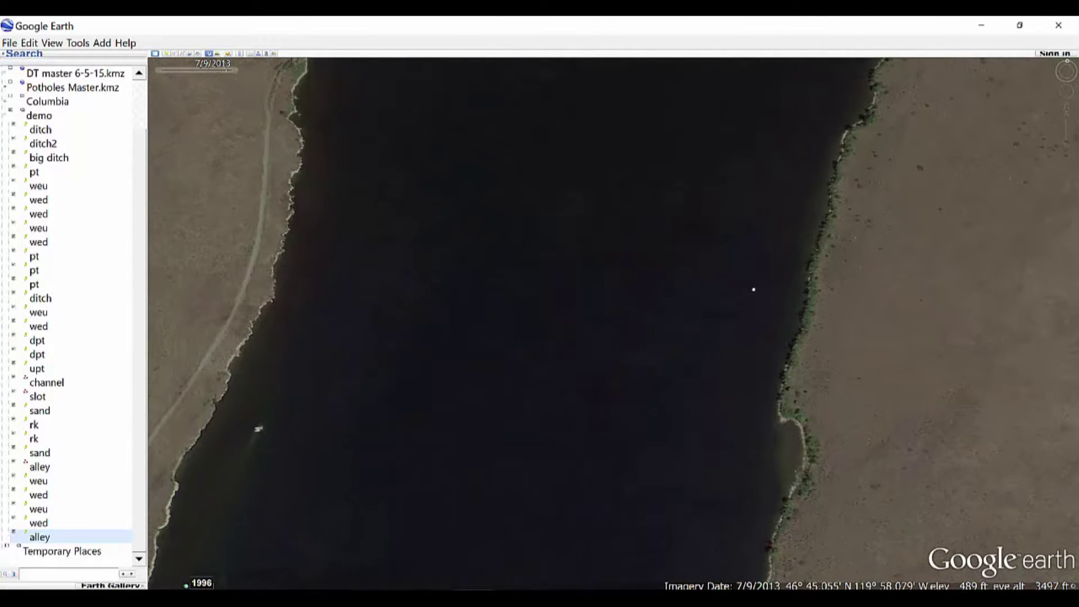
drag(755, 246, 777, 145)
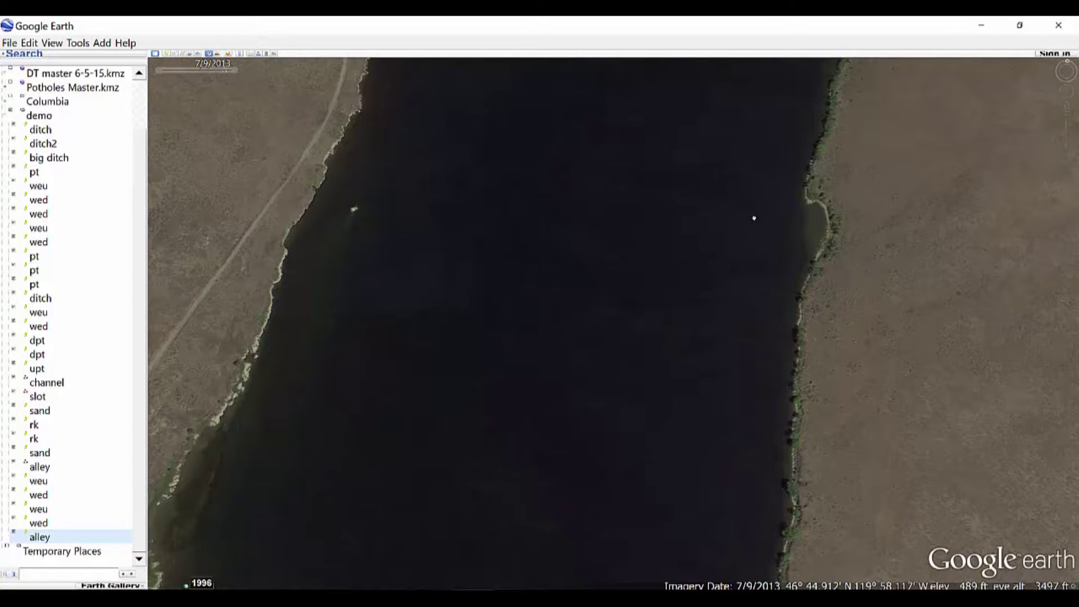
drag(791, 205, 711, 350)
scroll(702, 337, down, 3)
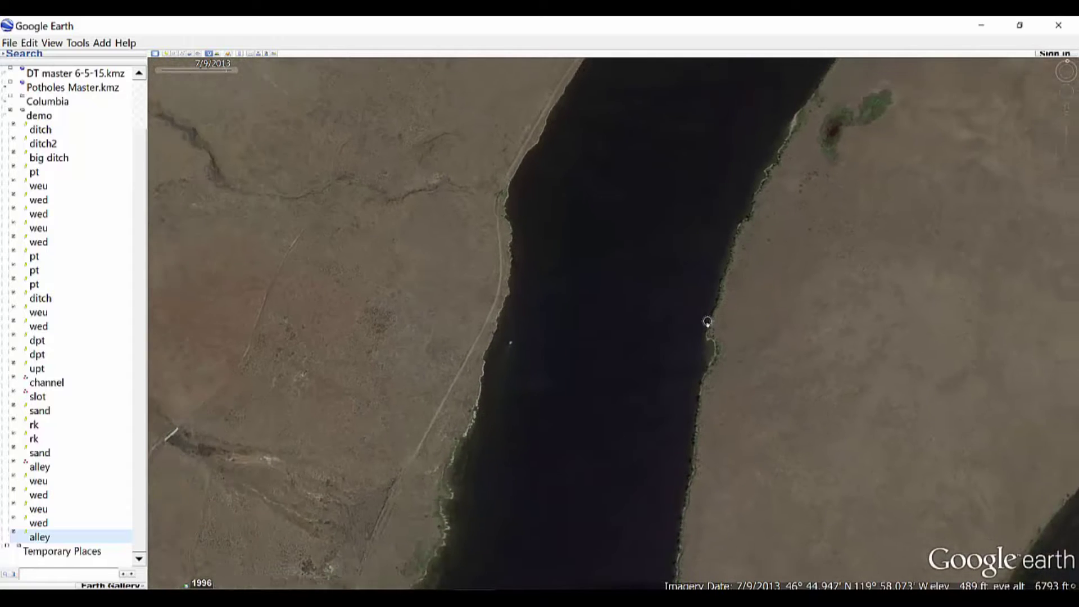
Add a placemark named pt at the small point on the upstream end of the east-bank cove.
scroll(667, 265, up, 5)
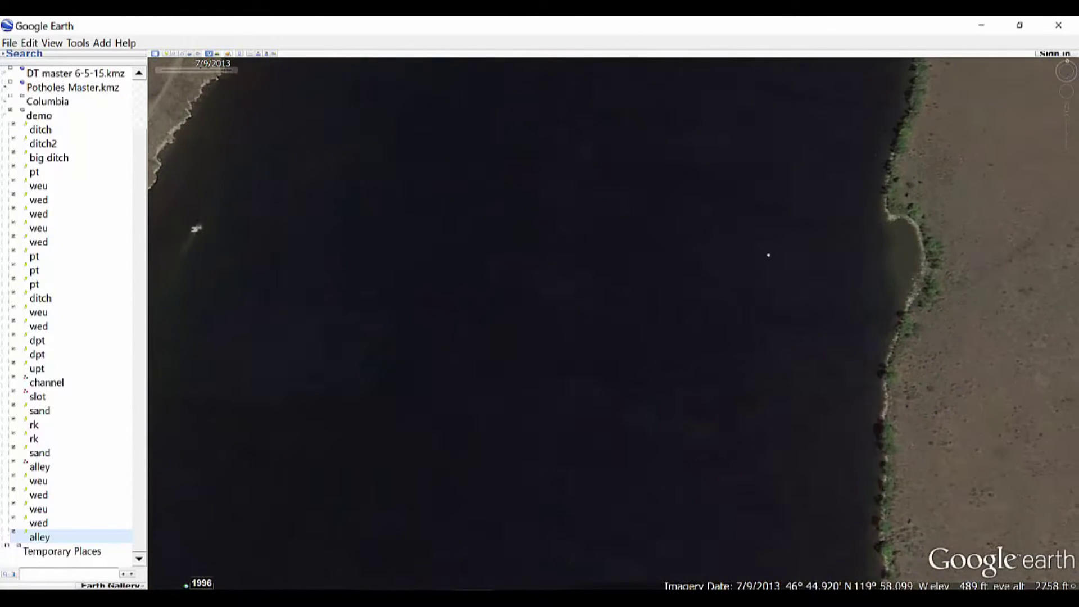
scroll(787, 258, up, 2)
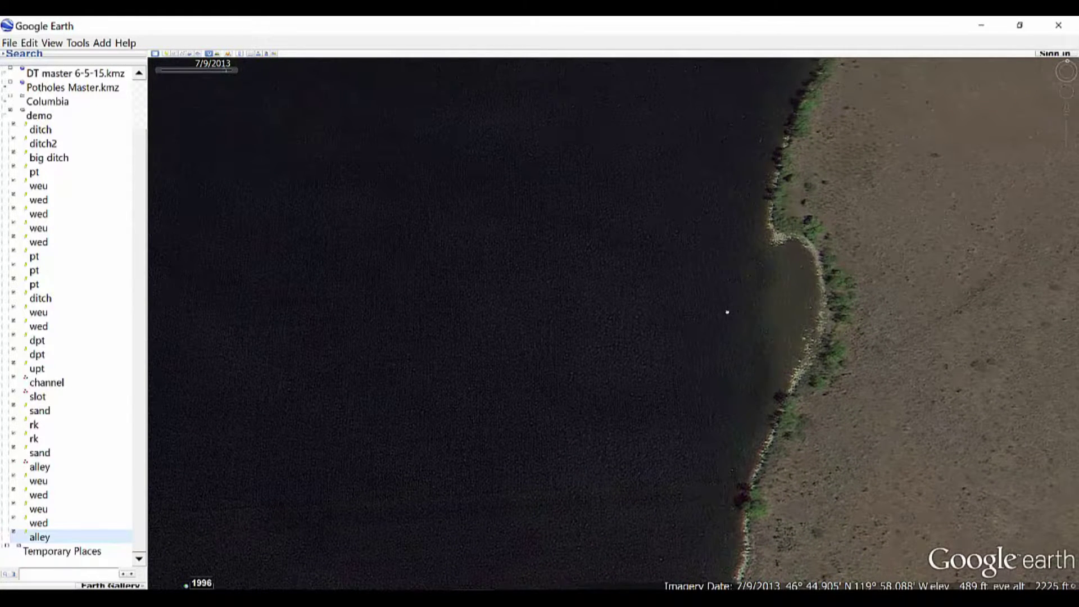
click(165, 54)
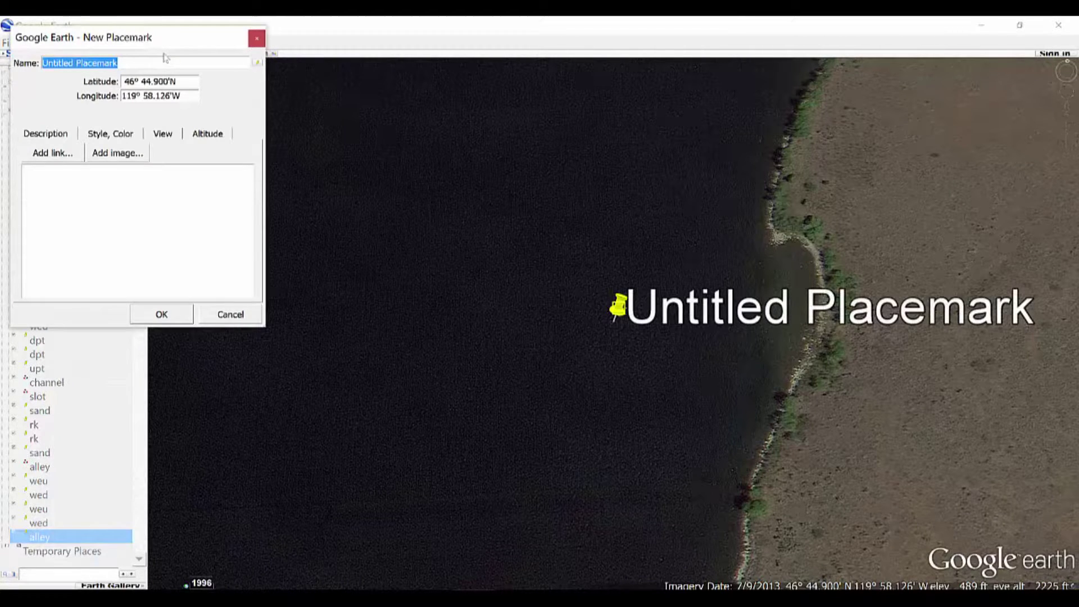
text(pt)
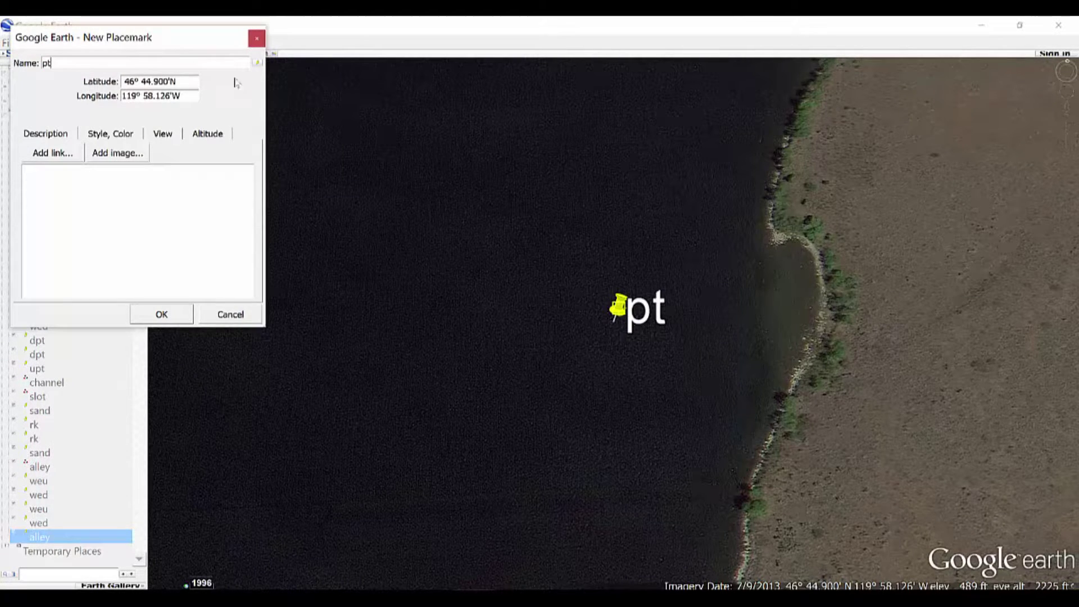
drag(616, 329, 768, 250)
click(145, 316)
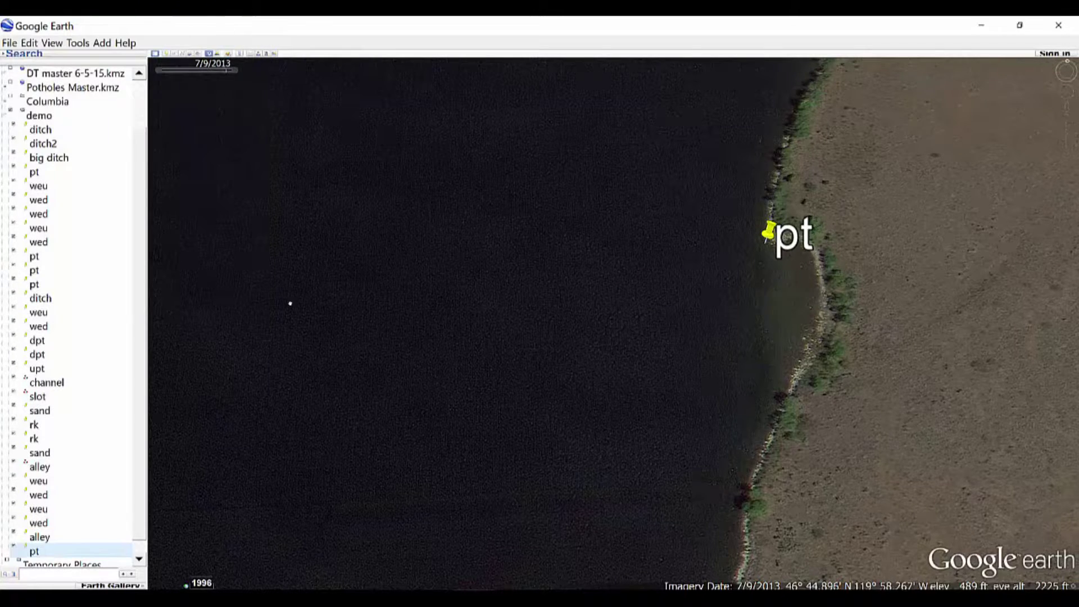
Survey the east shoreline downstream of the new pt placemark as far as the tip of the peninsula.
scroll(350, 321, down, 2)
drag(517, 404, 528, 246)
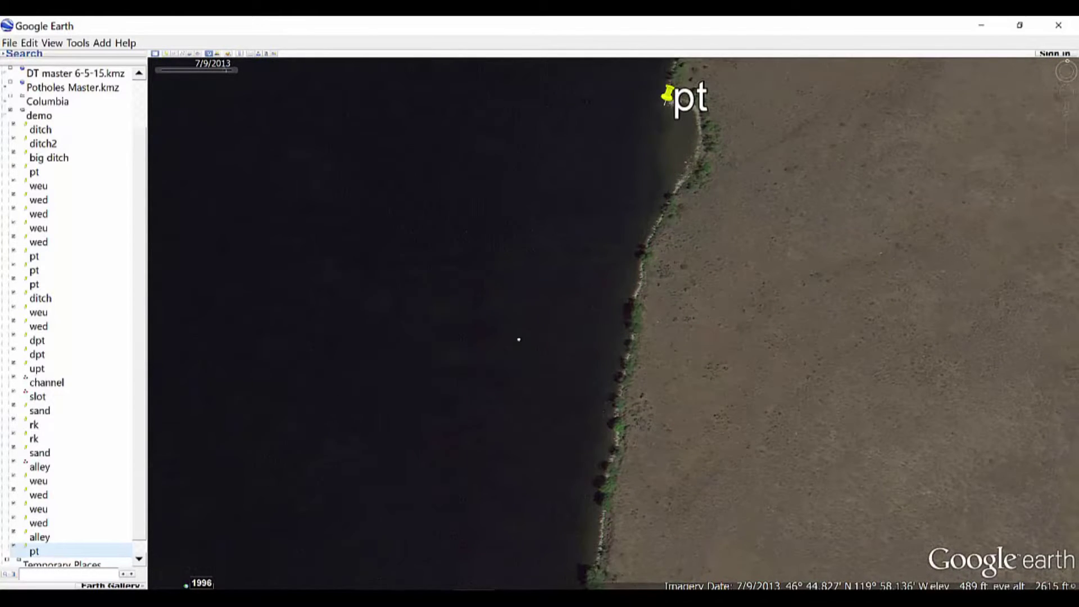
drag(519, 340, 554, 286)
scroll(540, 348, down, 1)
drag(530, 405, 682, 241)
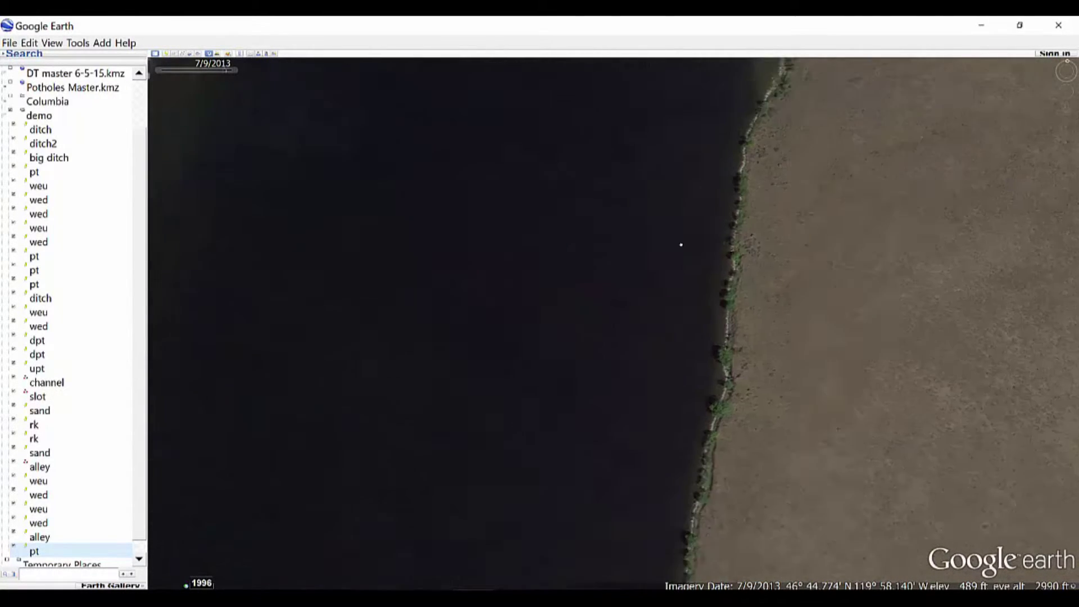
scroll(705, 247, down, 1)
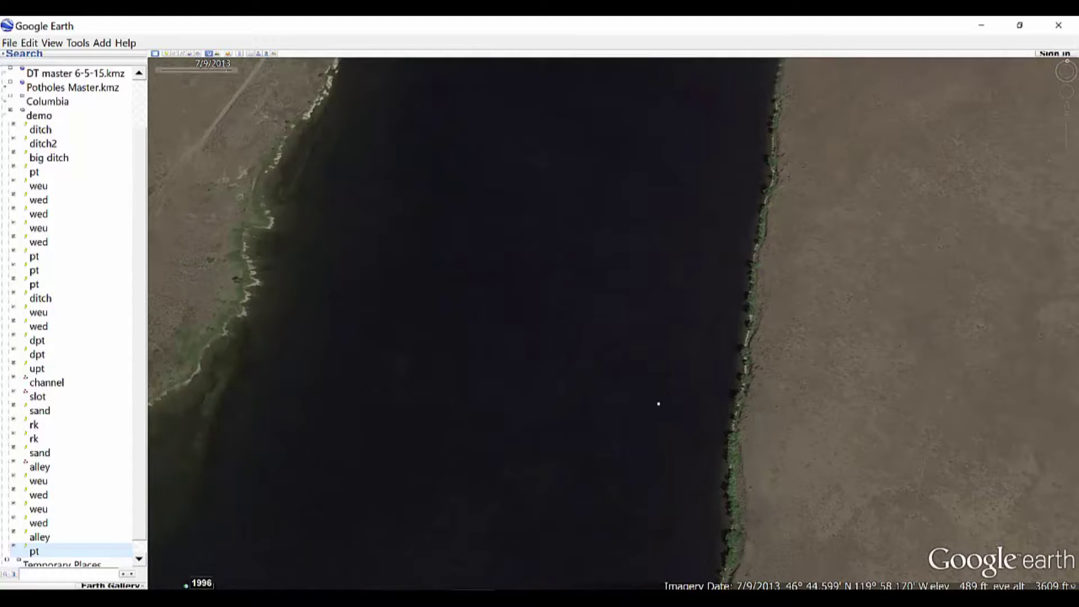
drag(657, 402, 700, 145)
drag(648, 389, 607, 174)
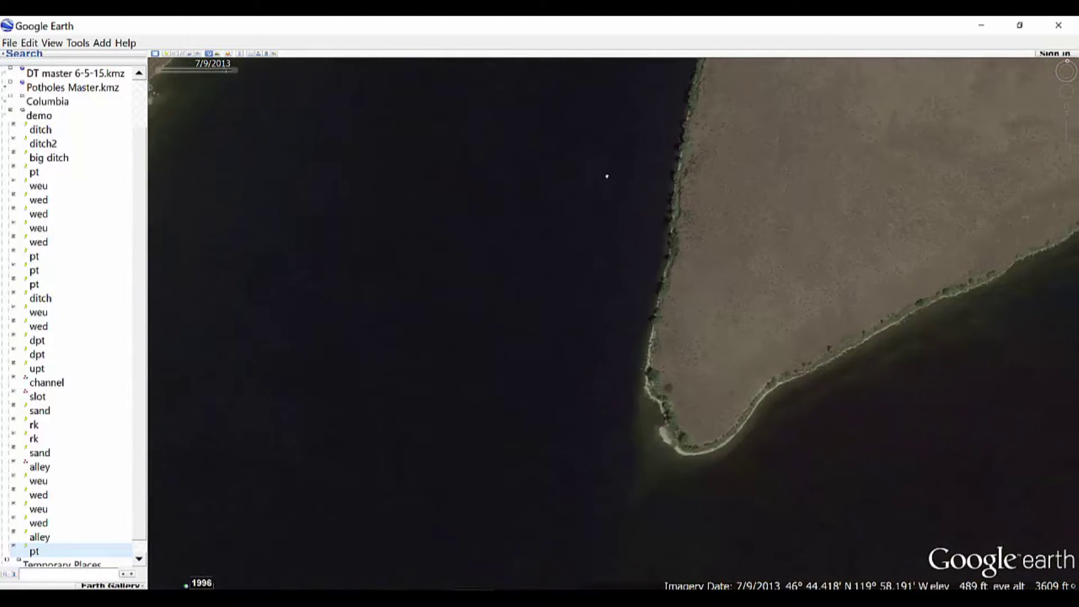
Examine the shallows and gravel bar around the peninsula's tip and the bottom along its southeast shore.
scroll(551, 410, up, 1)
drag(547, 428, 540, 362)
scroll(590, 373, up, 1)
scroll(826, 427, up, 1)
scroll(833, 430, up, 1)
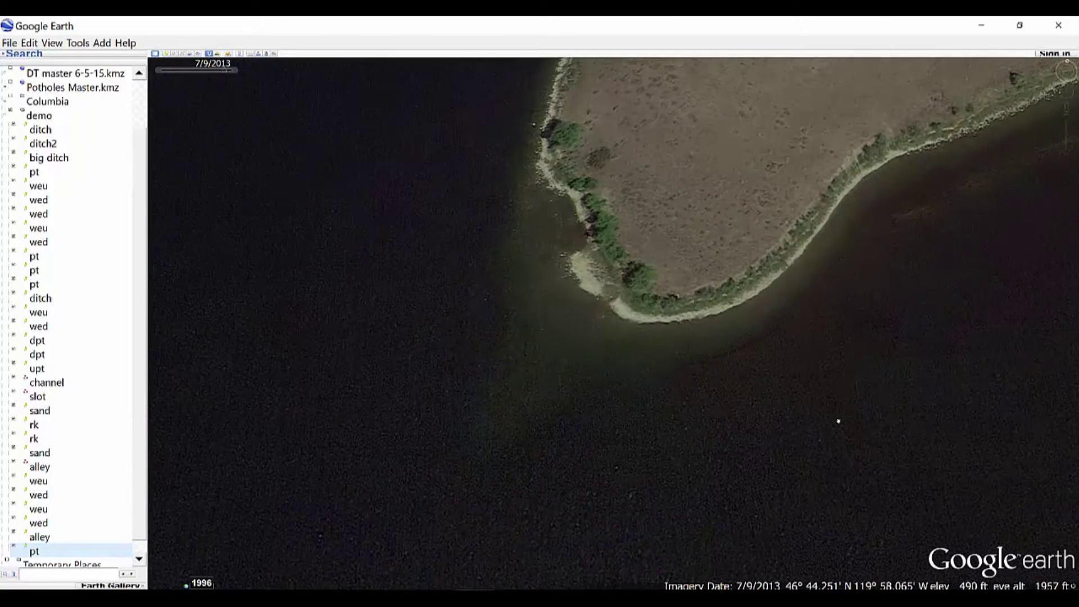
drag(859, 369, 657, 425)
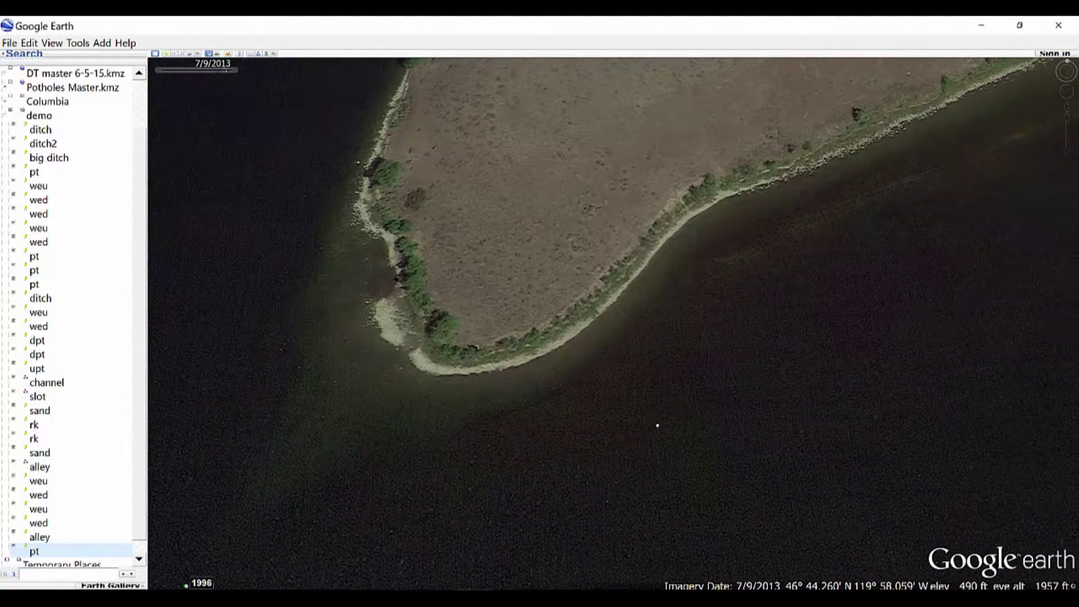
scroll(647, 370, up, 1)
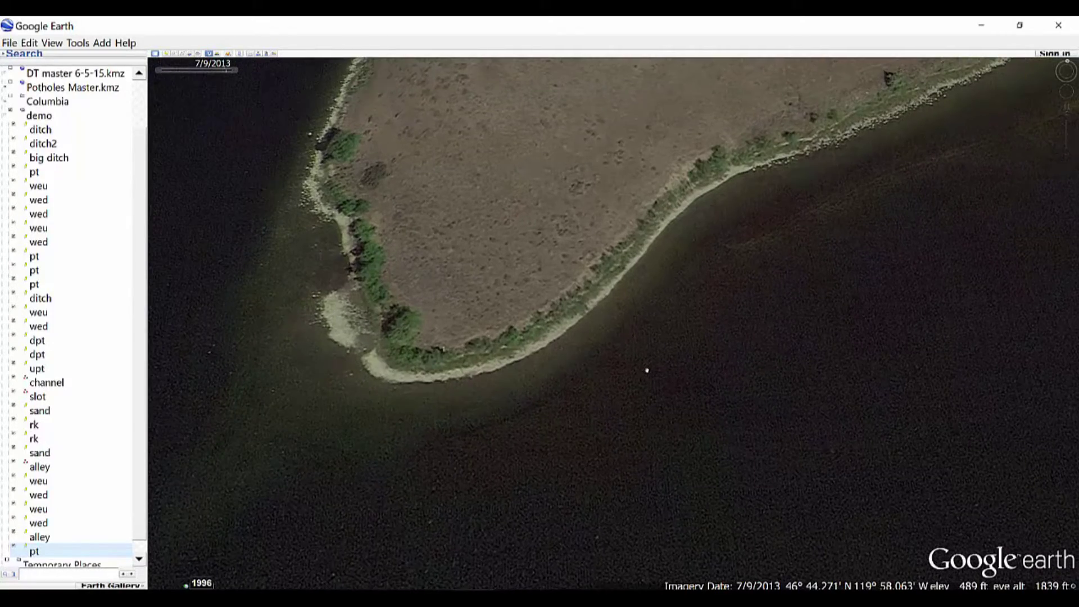
scroll(647, 371, down, 2)
mouse_move(647, 334)
mouse_down()
mouse_move(645, 230)
mouse_move(622, 218)
mouse_up()
right_drag(569, 281, 574, 311)
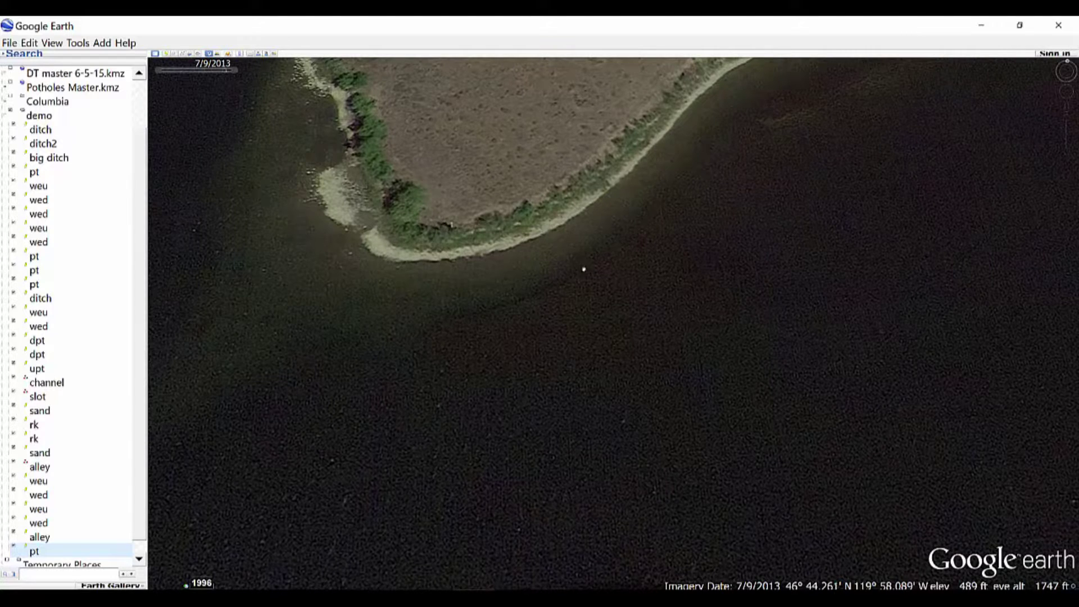
drag(672, 211, 539, 374)
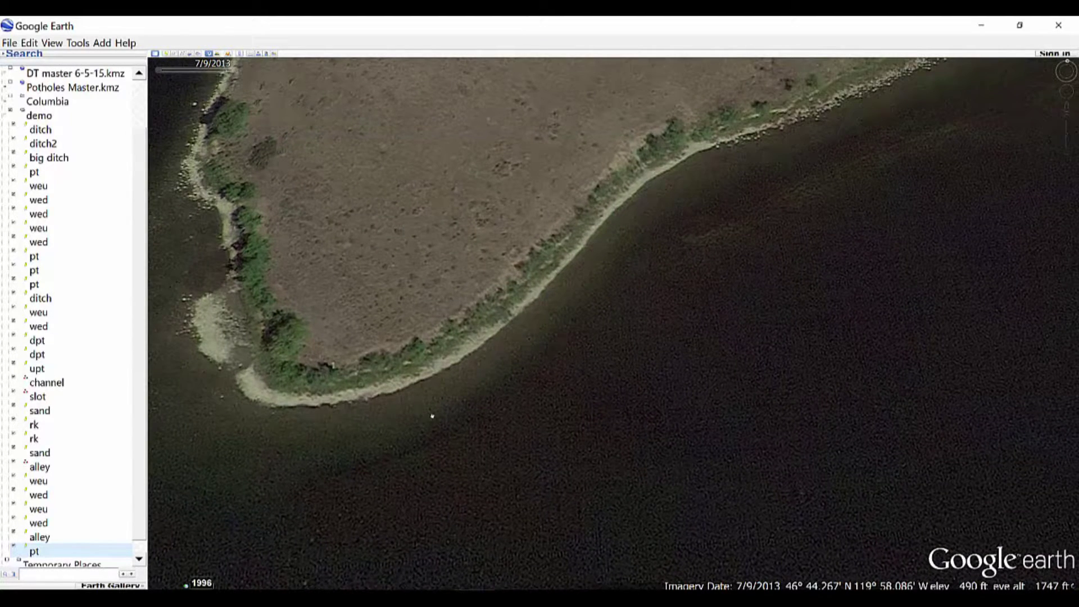
Follow the peninsula's southeast shore northeast up the side channel, past the weed beds, to the channel's head.
mouse_move(644, 280)
mouse_down()
mouse_move(469, 407)
mouse_move(321, 480)
mouse_up()
right_drag(595, 340, 705, 281)
drag(815, 225, 464, 378)
scroll(457, 399, down, 1)
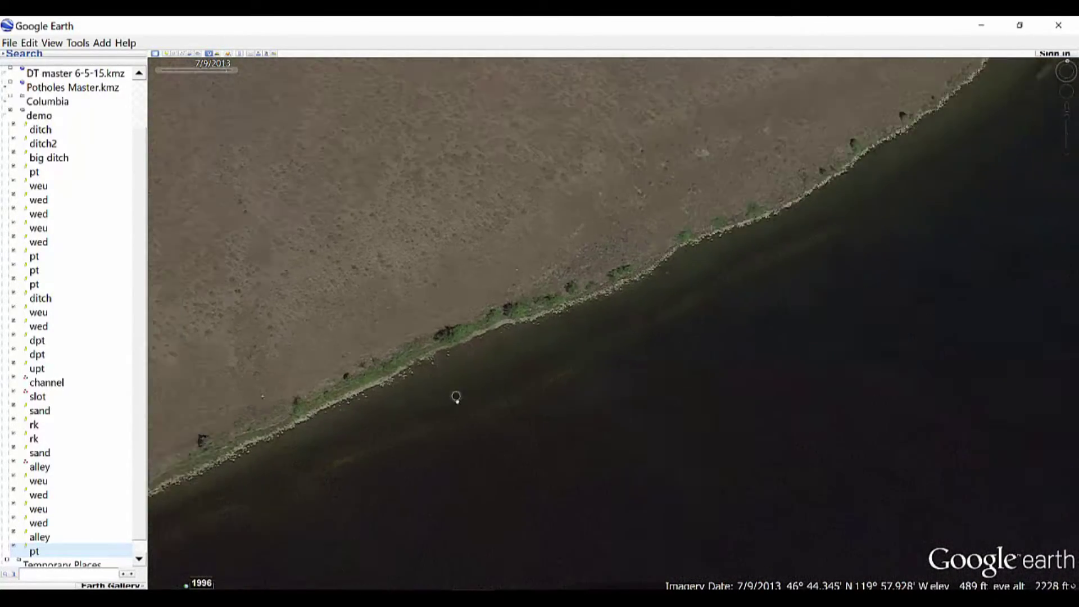
drag(358, 493, 327, 533)
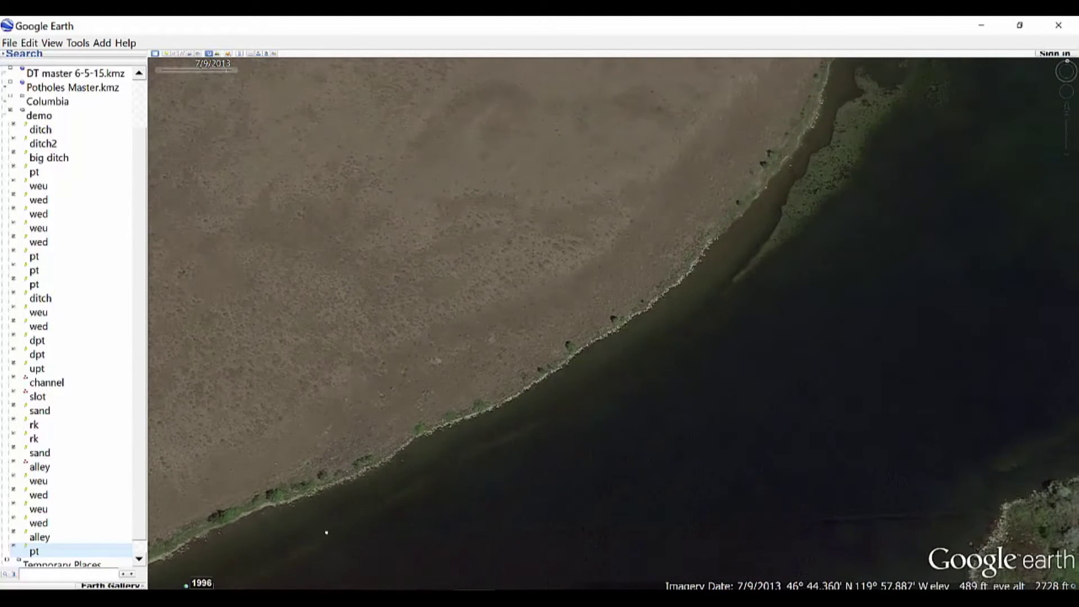
drag(811, 222, 469, 562)
drag(740, 261, 404, 523)
drag(638, 306, 449, 489)
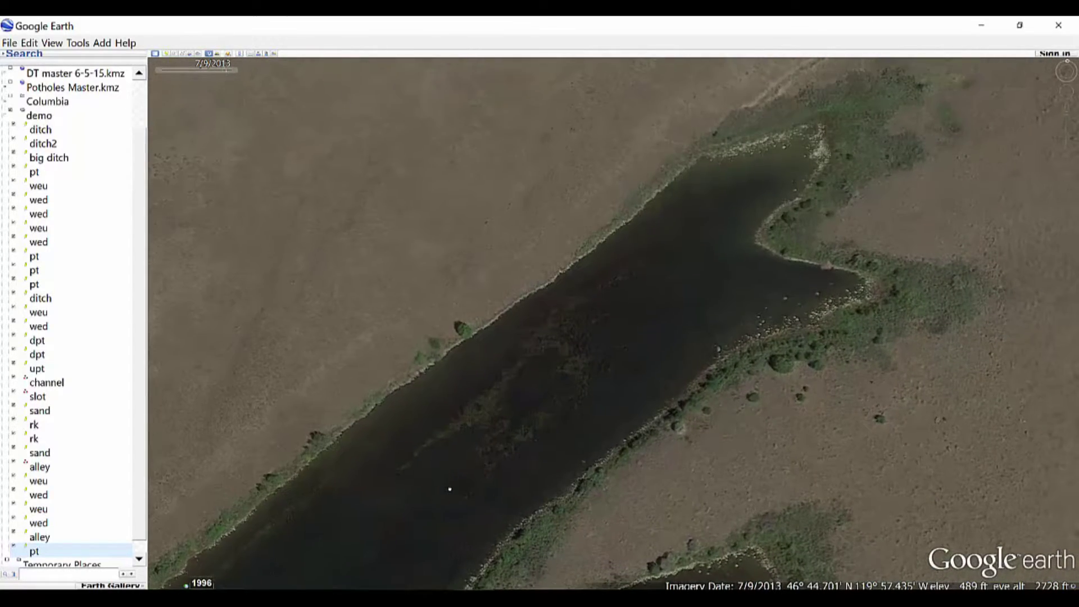
Add a placemark named hut on the brown mound at the rocky inlet near the channel's head, at about 46° 44.793'N, 119° 57.262'W.
scroll(773, 235, up, 3)
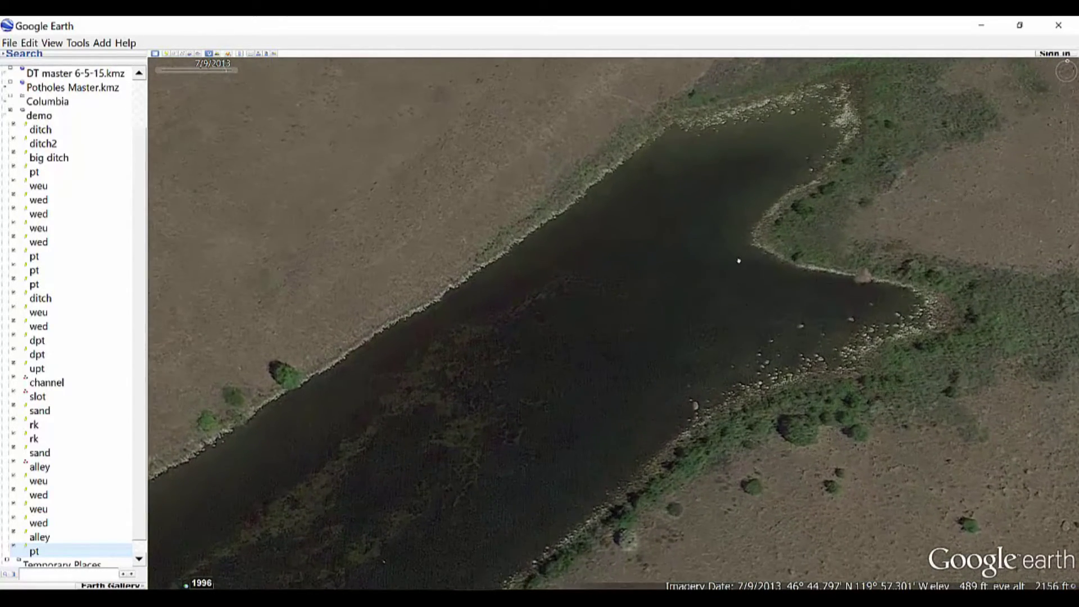
scroll(739, 256, up, 2)
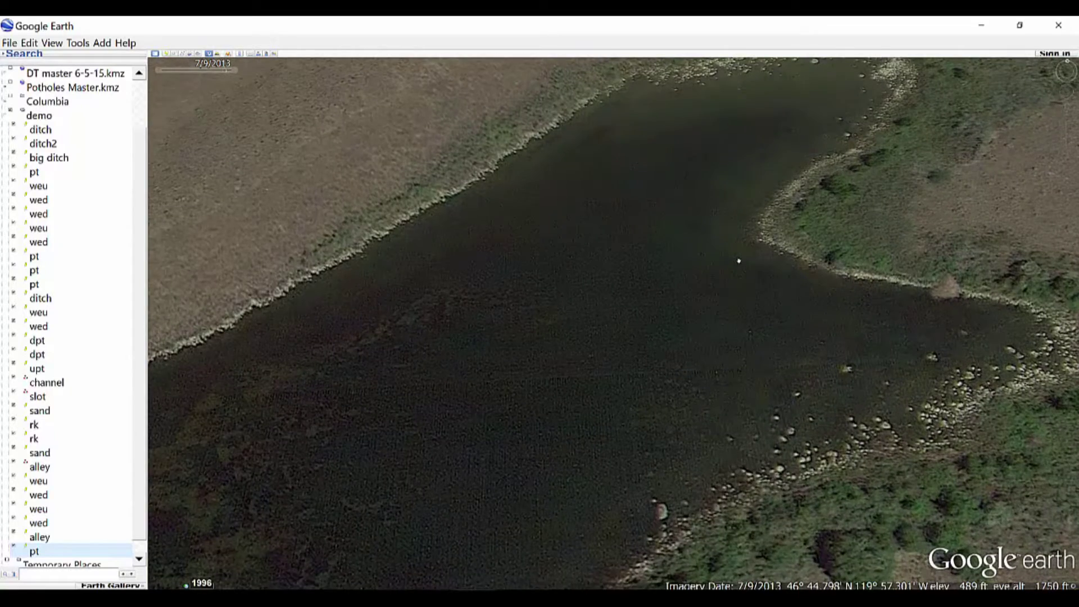
drag(857, 346, 552, 342)
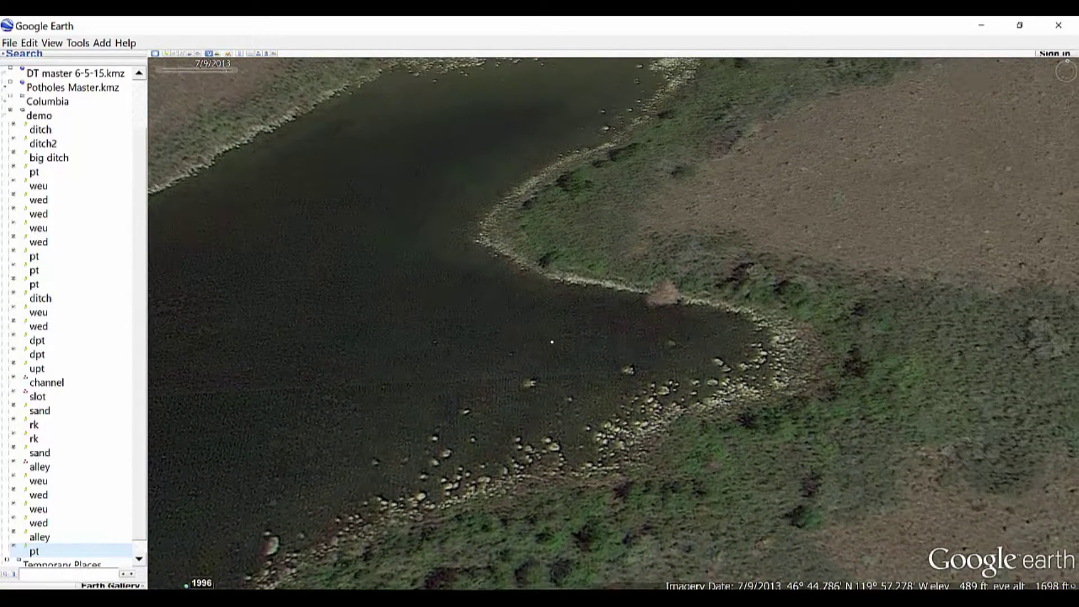
click(166, 54)
text(hut)
drag(618, 308, 650, 308)
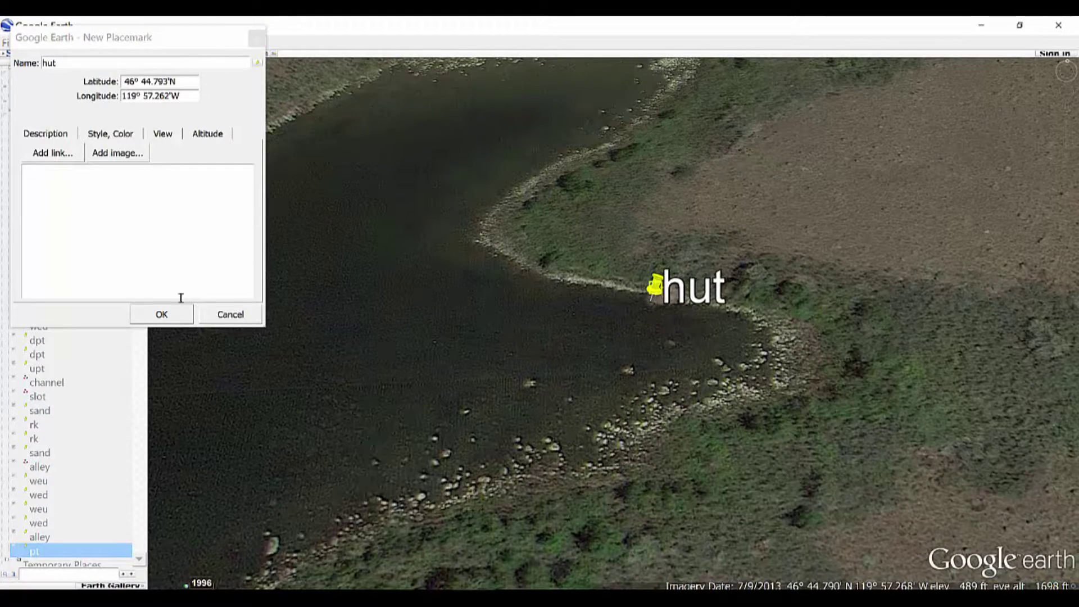
click(161, 314)
Survey the side channel from the hut placemark back past the weed beds to its mouth at the peninsula's tip.
drag(412, 345, 699, 240)
drag(822, 186, 869, 165)
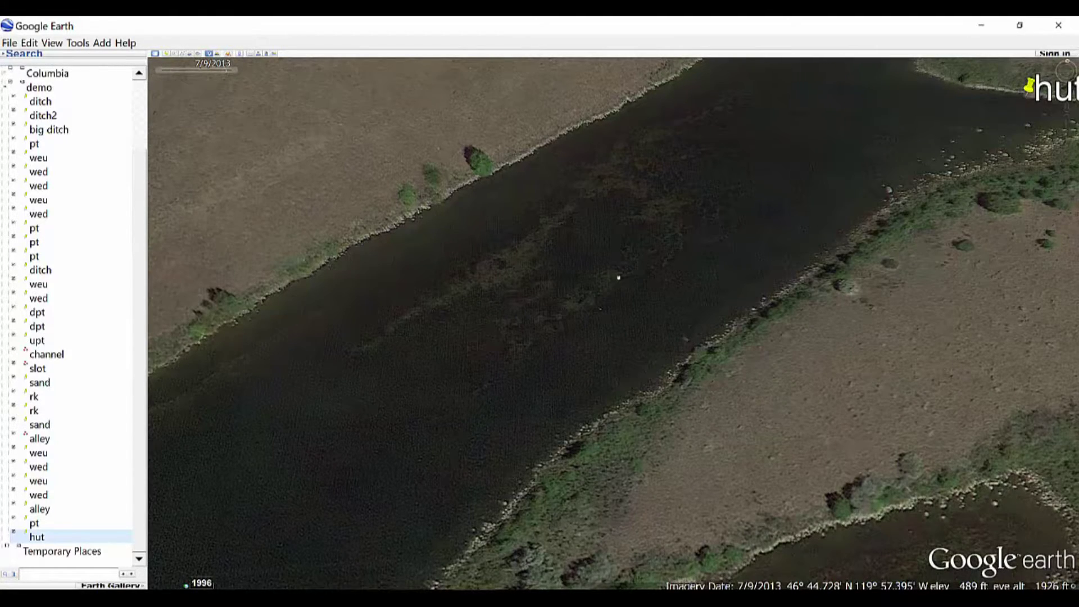
drag(450, 494, 855, 181)
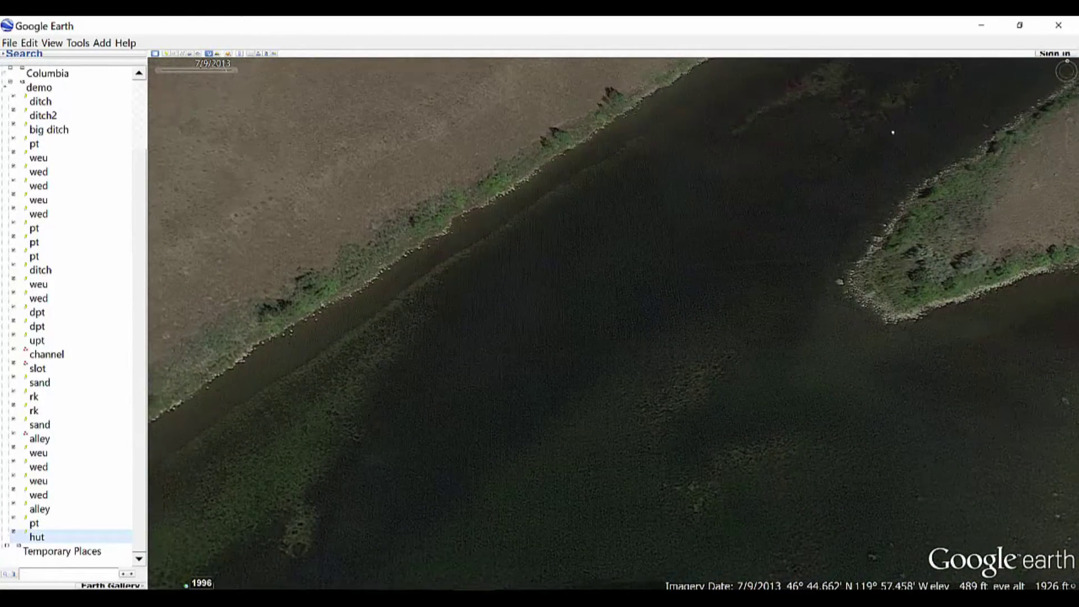
drag(715, 308, 852, 158)
drag(584, 367, 867, 174)
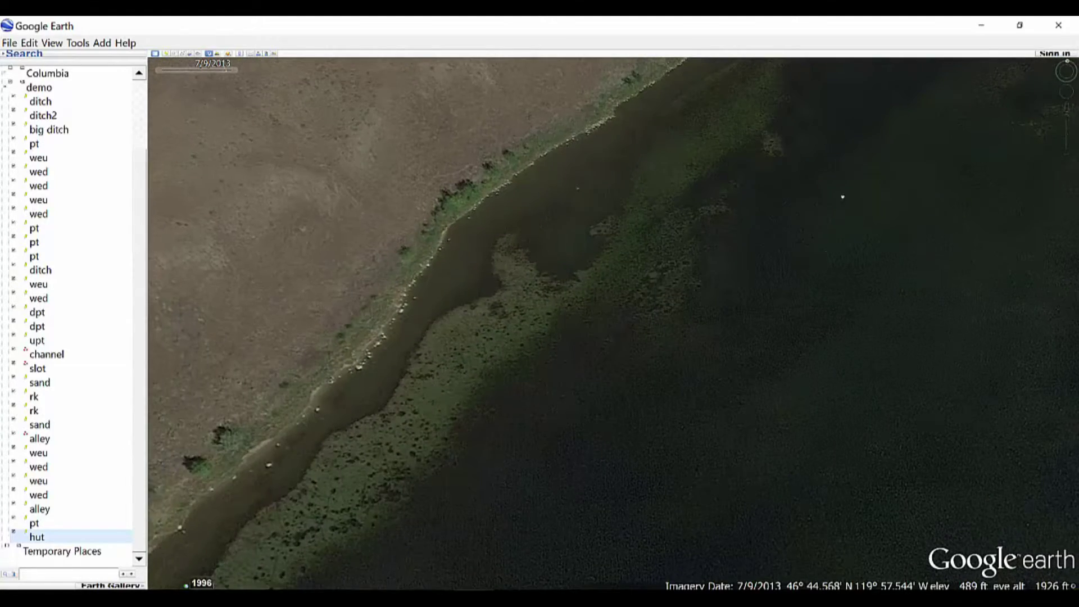
drag(725, 337, 860, 163)
drag(776, 250, 851, 134)
scroll(778, 253, down, 2)
drag(674, 366, 954, 111)
drag(717, 223, 644, 260)
drag(711, 209, 846, 90)
scroll(757, 227, down, 3)
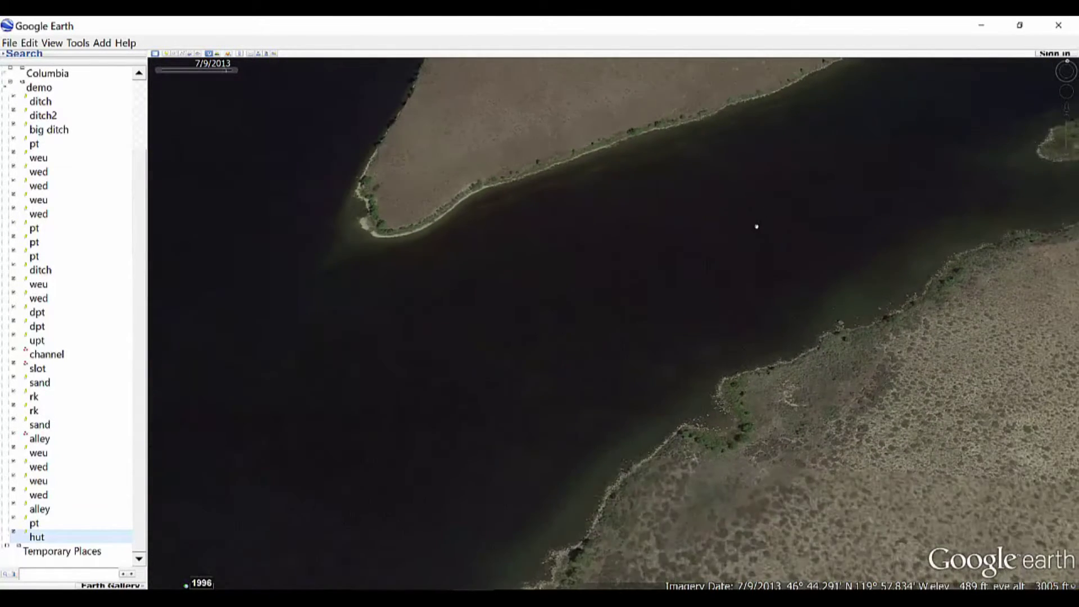
drag(818, 190, 829, 189)
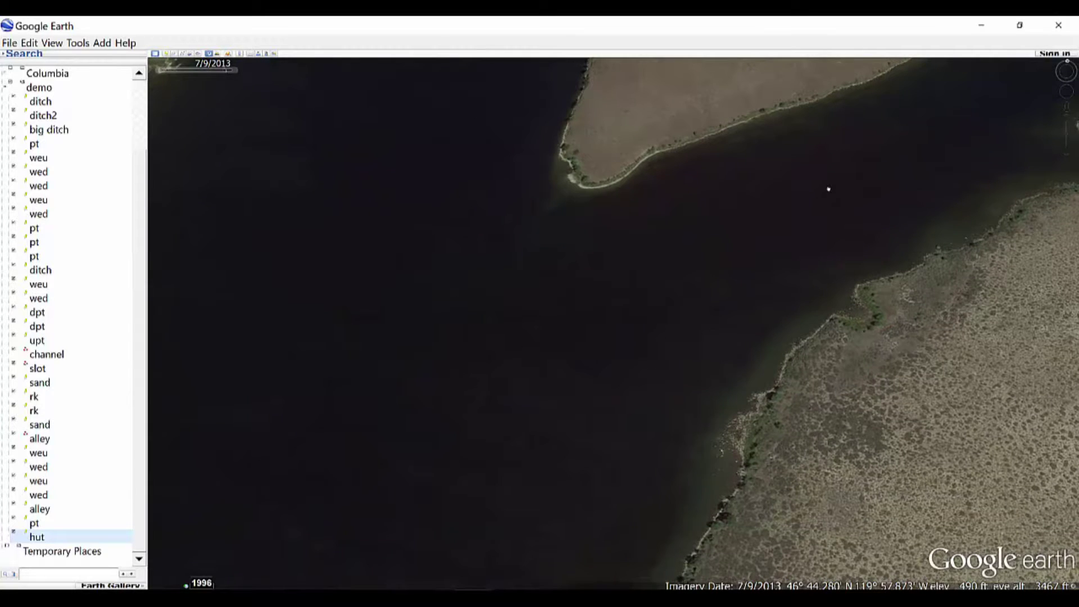
drag(710, 261, 628, 316)
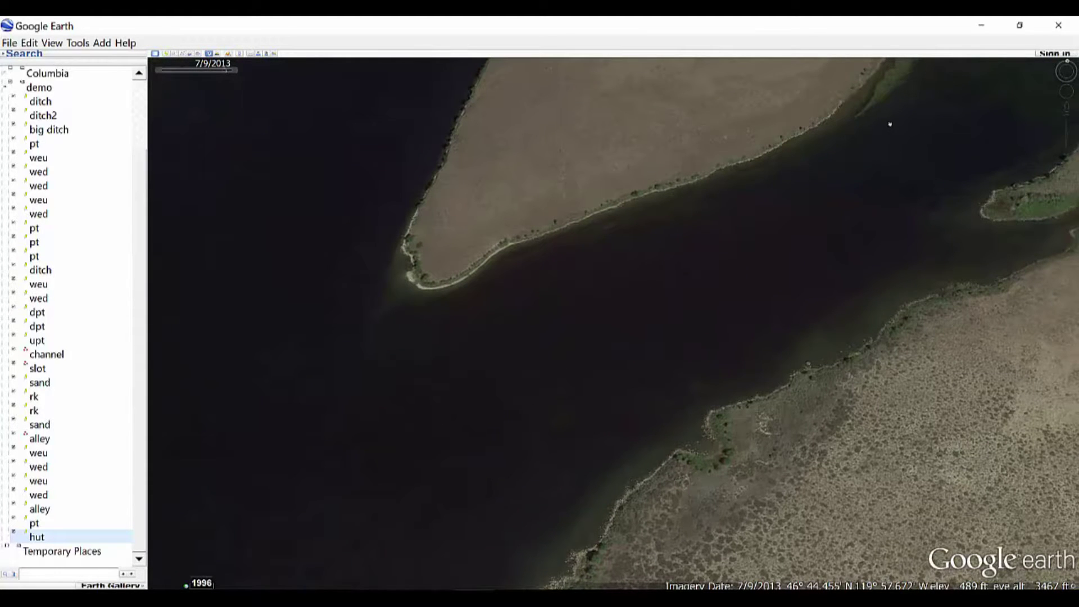
Start a new path in the open water off the peninsula's tip and trace it northeast up the middle of the side channel.
click(182, 54)
click(467, 354)
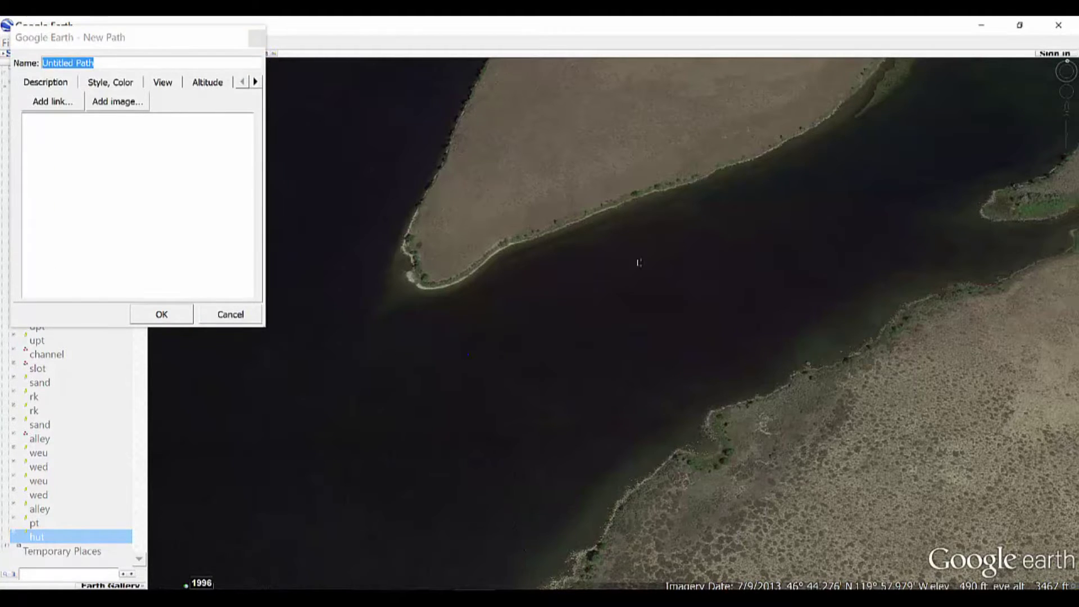
click(799, 191)
key(Up)
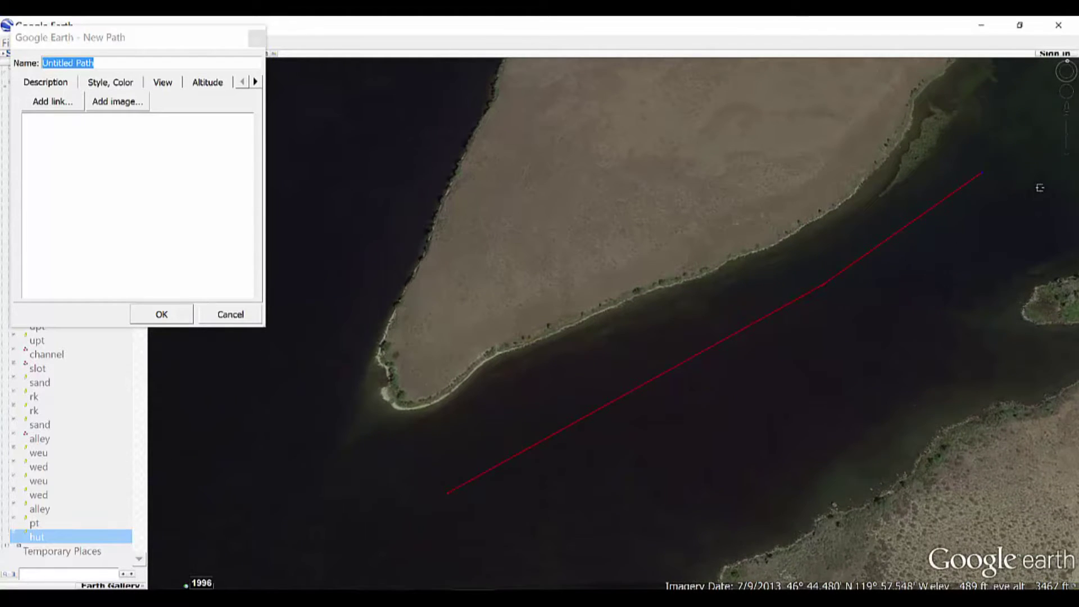
key(Right)
key(Up)
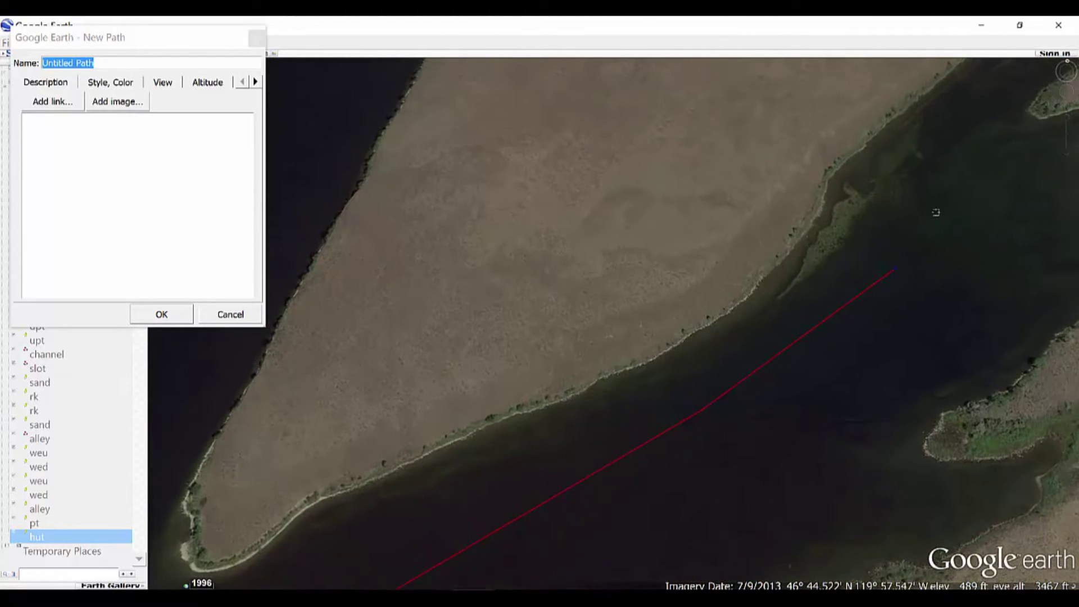
Shift the path's end vertex toward the weed bed on the peninsula's shore and extend the path northeast alongside the bed.
scroll(941, 220, up, 2)
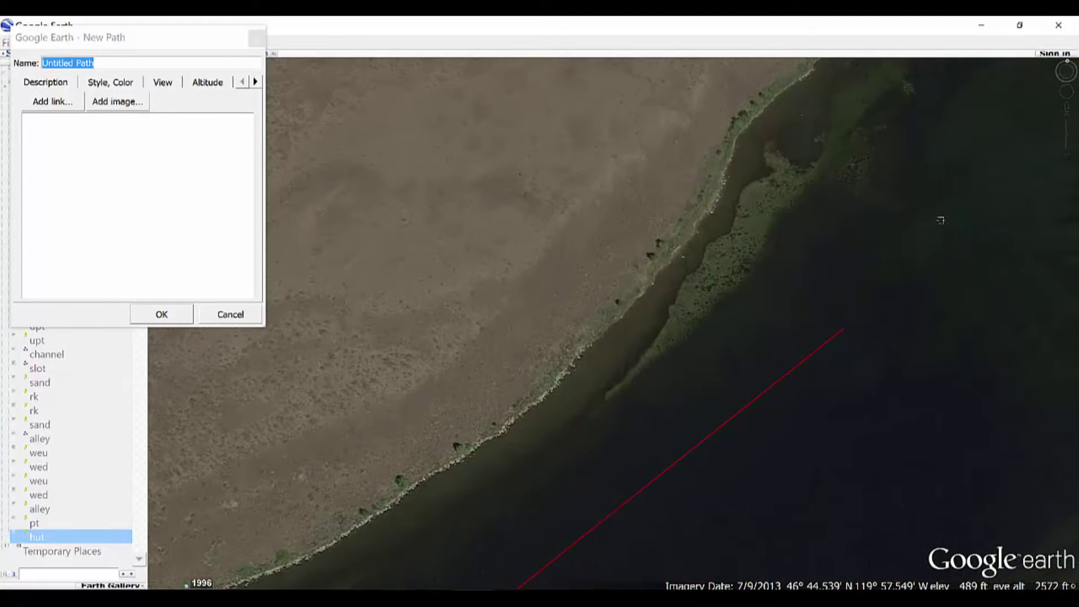
key(Up)
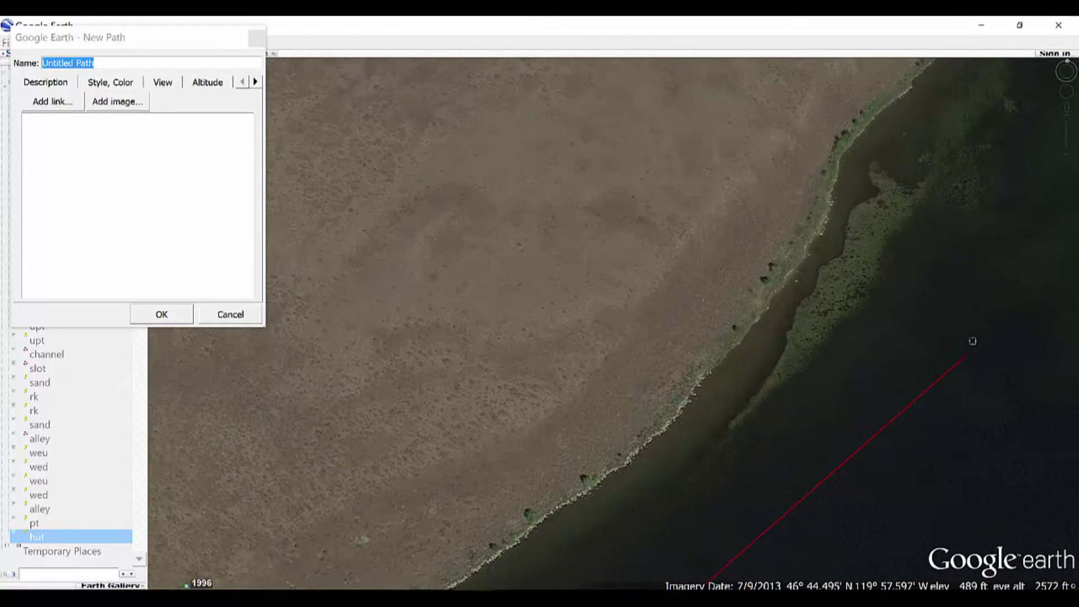
key(Right)
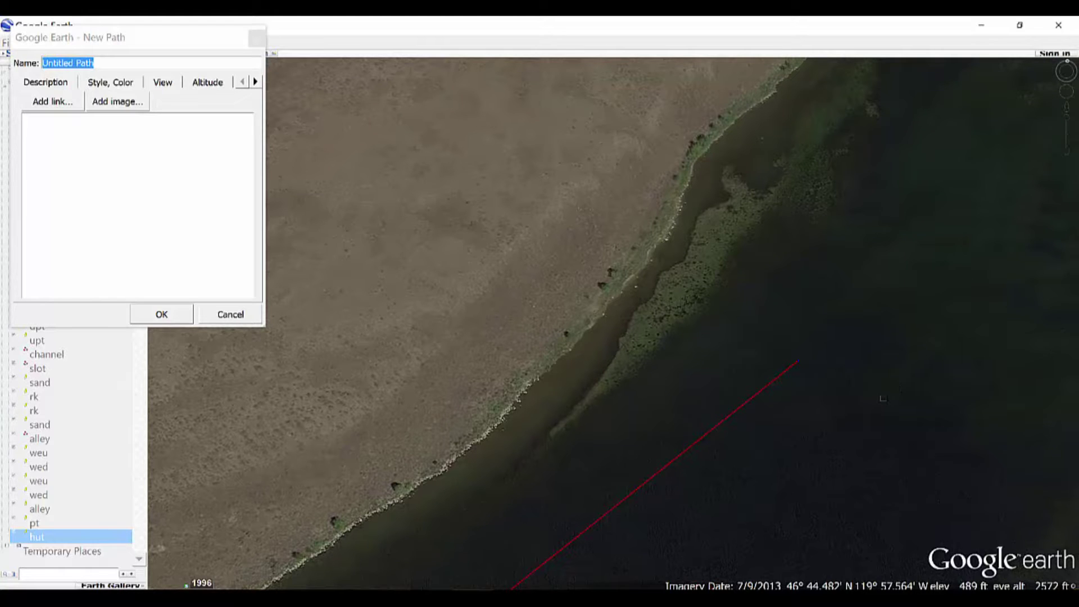
scroll(820, 360, down, 2)
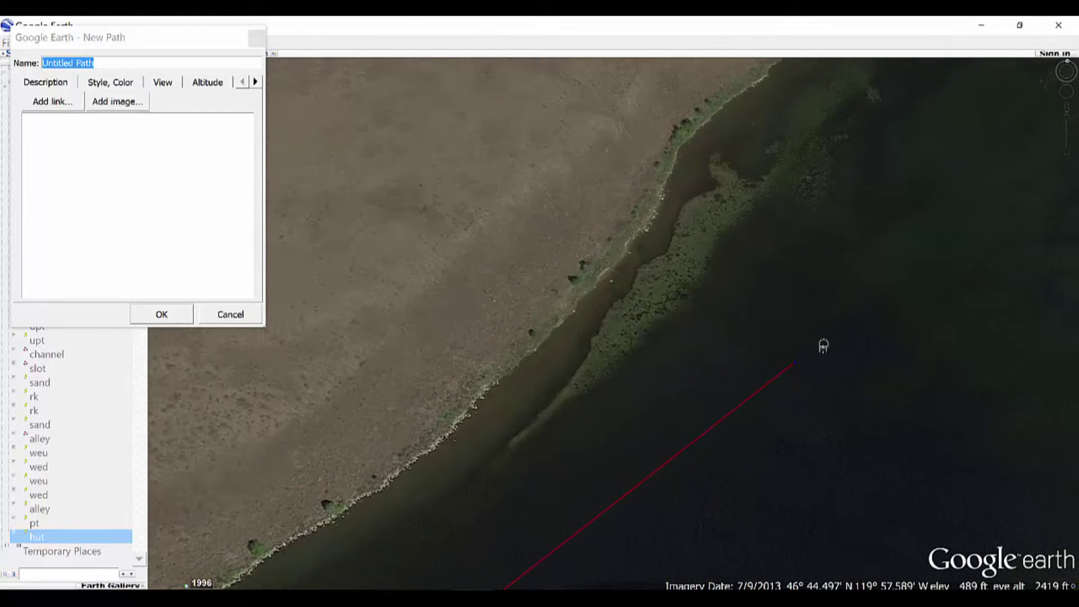
scroll(822, 350, up, 1)
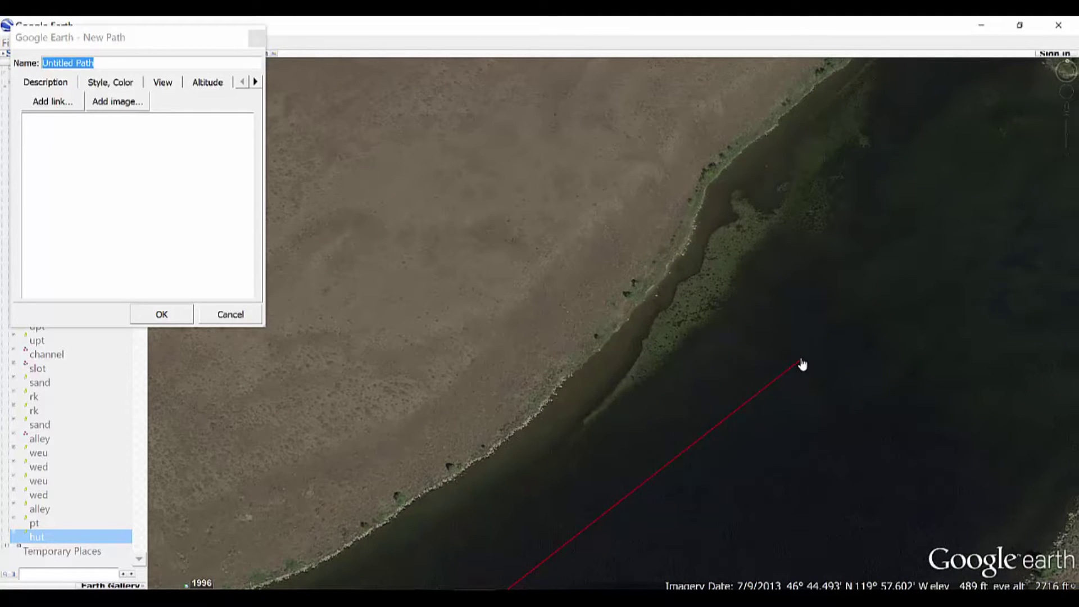
drag(802, 364, 773, 311)
click(861, 204)
Continue the path around the outer edge of the weed bed, bending northeast toward the narrow upper channel.
scroll(854, 186, up, 3)
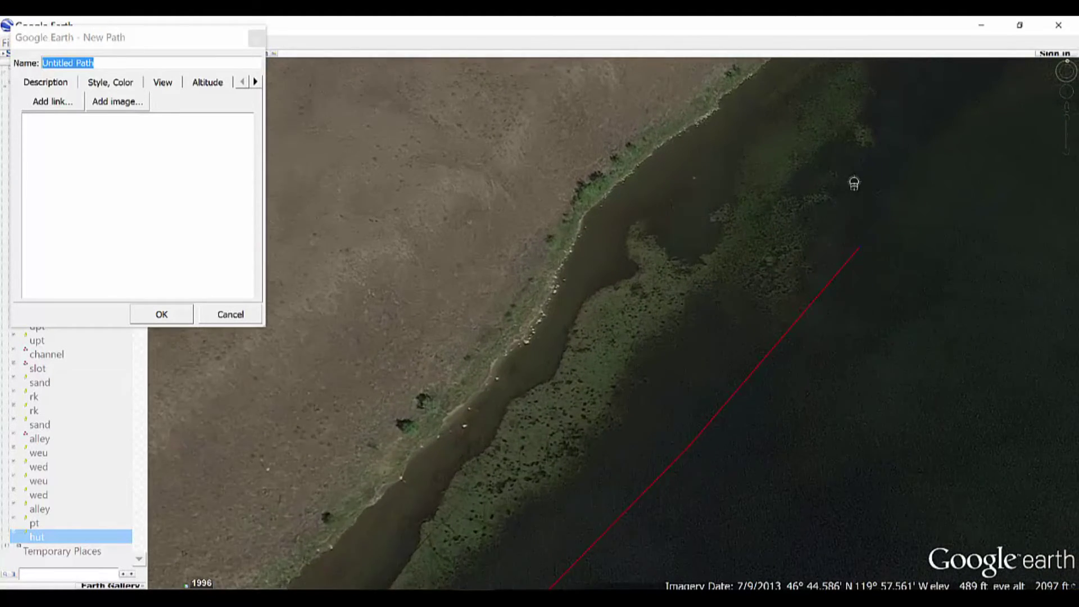
key(Up)
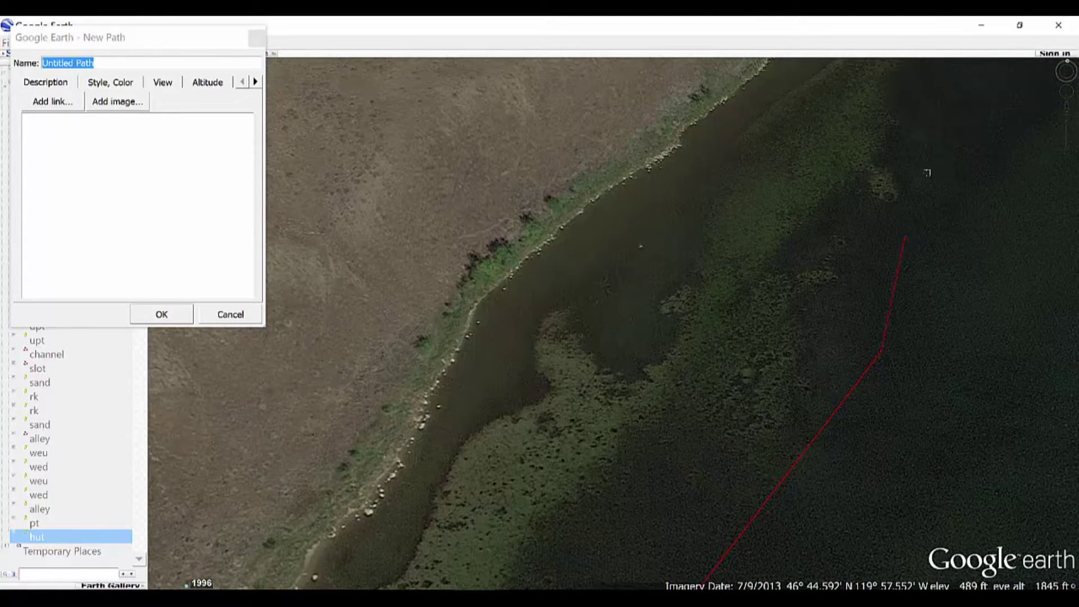
scroll(950, 141, down, 2)
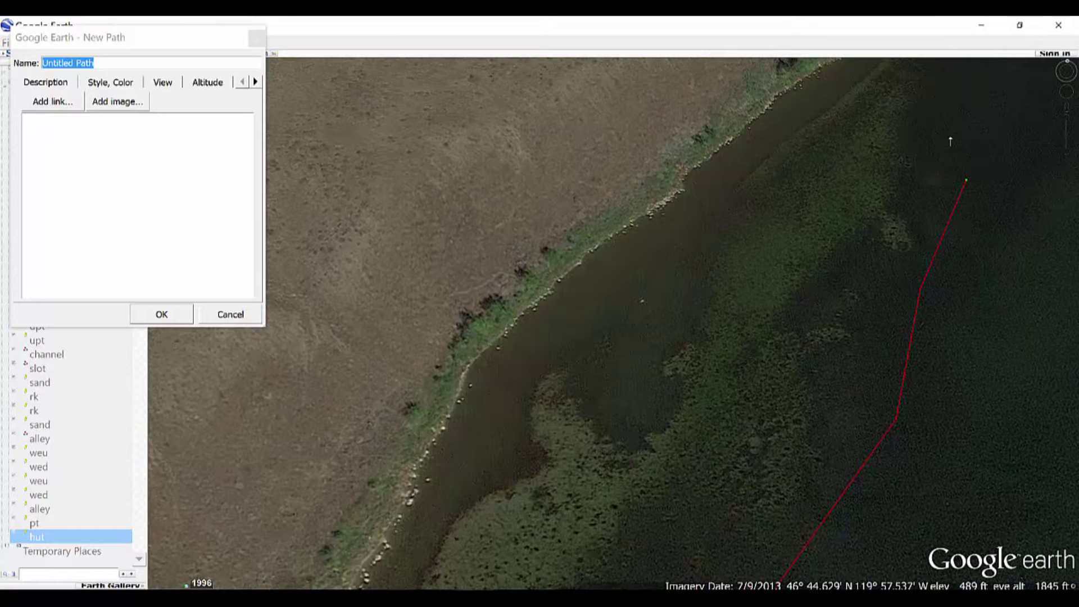
scroll(963, 209, down, 1)
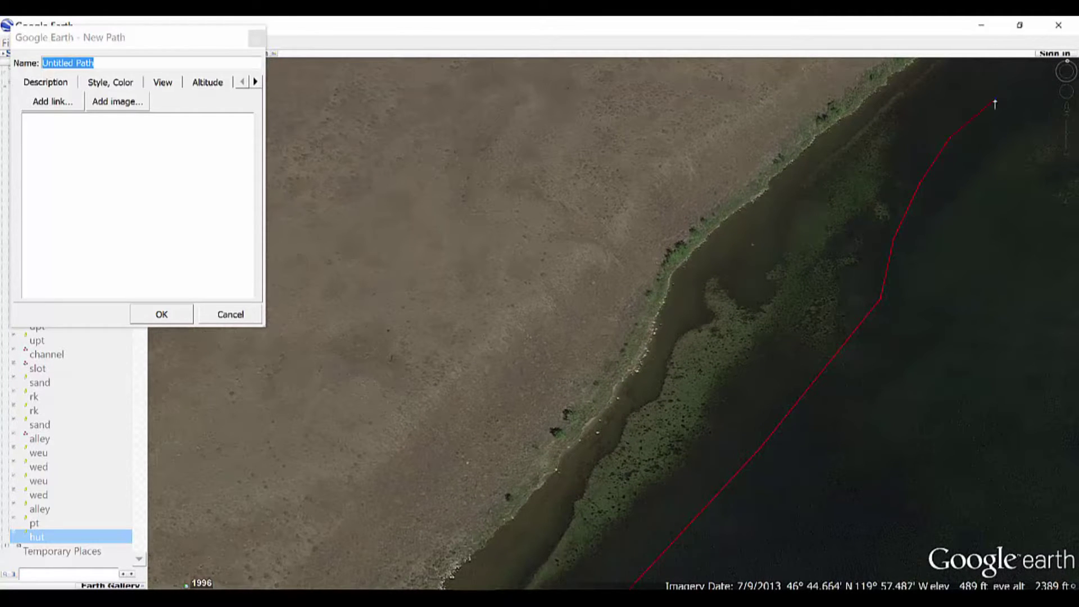
scroll(994, 103, down, 2)
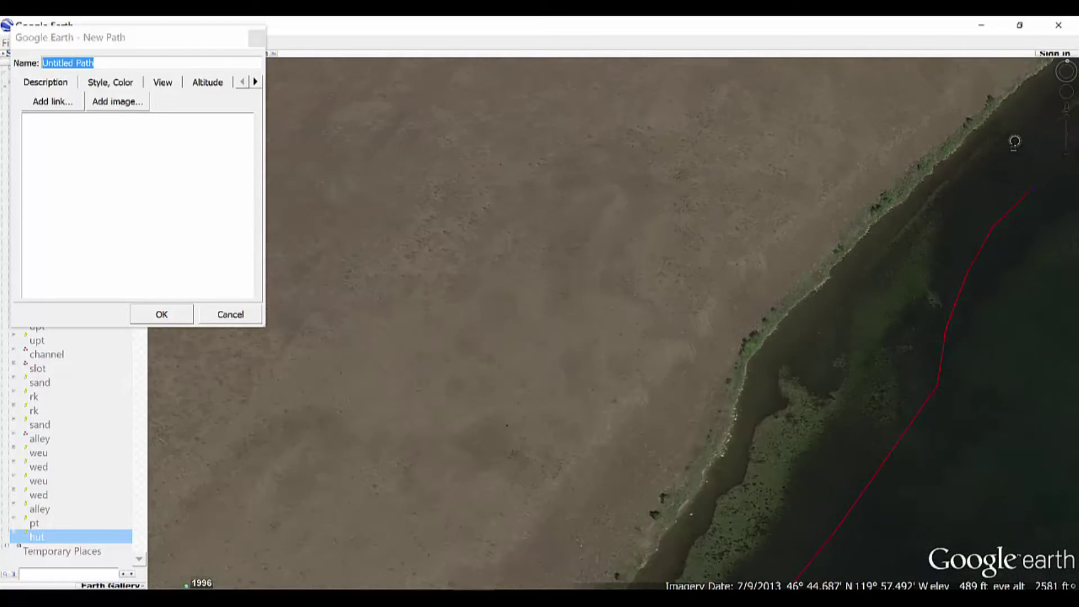
key(Right)
key(Up)
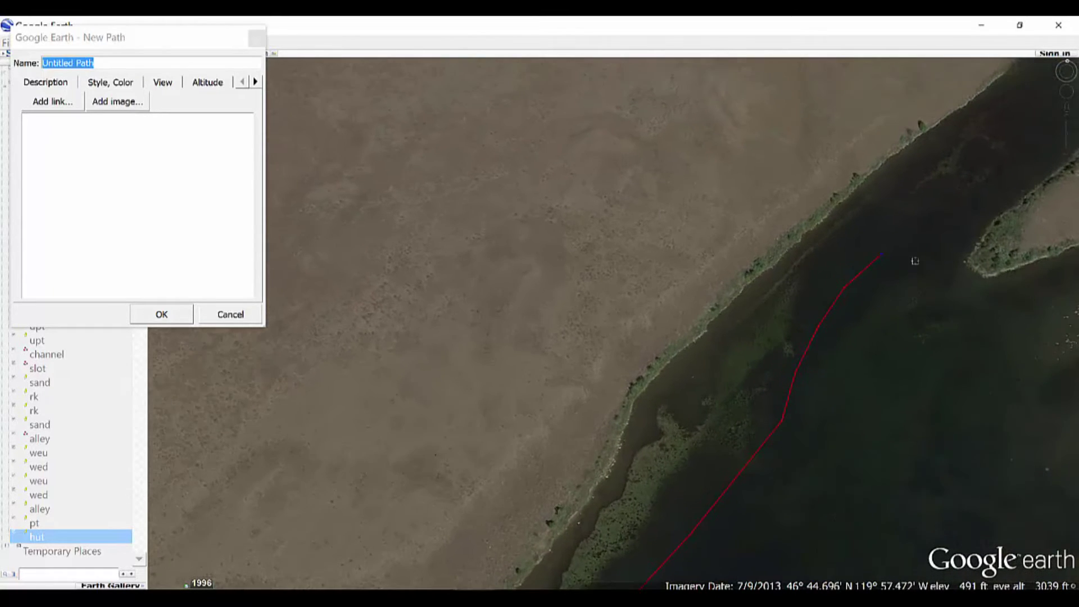
Extend the path northeast past the brushy point, over the submerged weed patch in the narrow channel, and save it as entry.
click(921, 266)
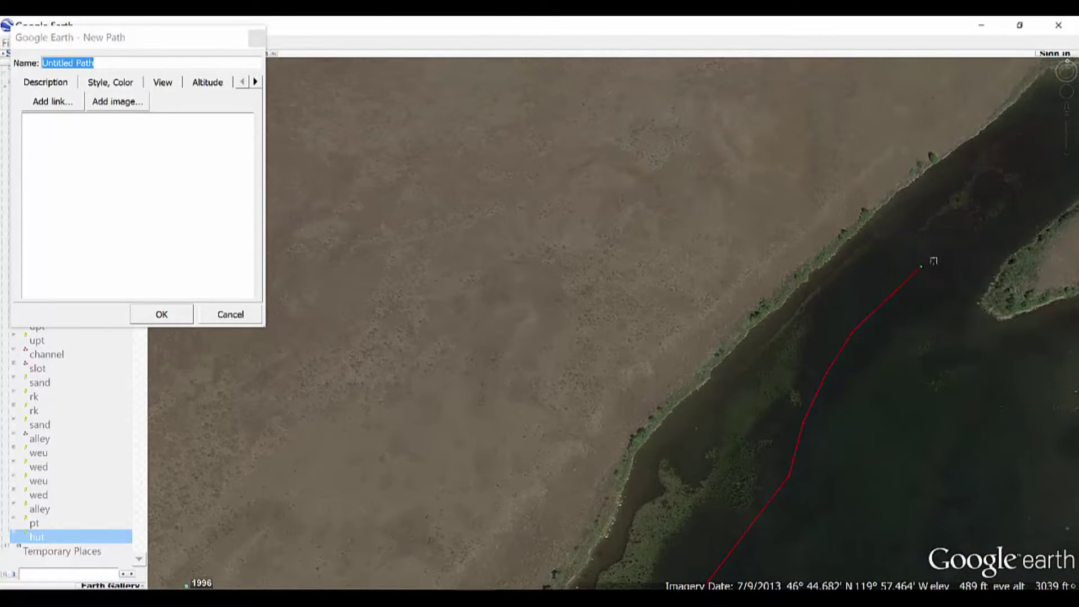
key(Right)
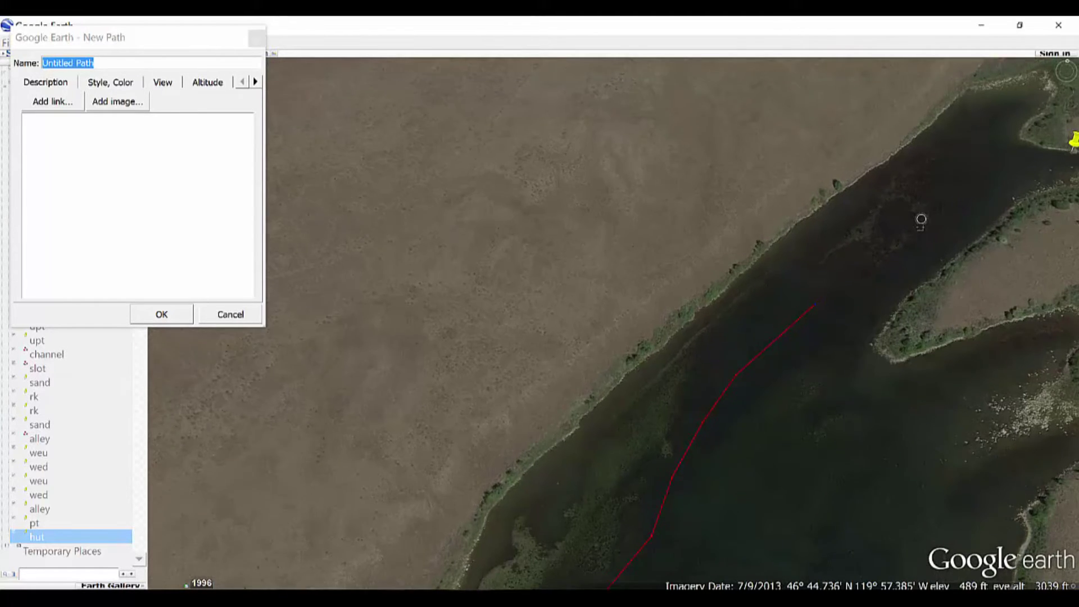
scroll(921, 221, up, 3)
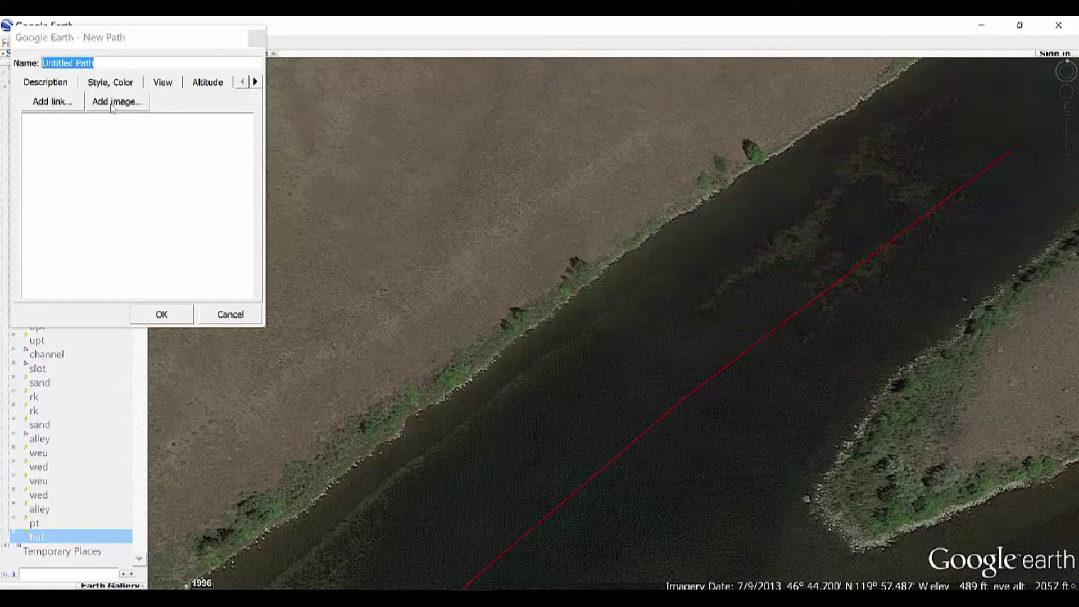
triple_click(79, 63)
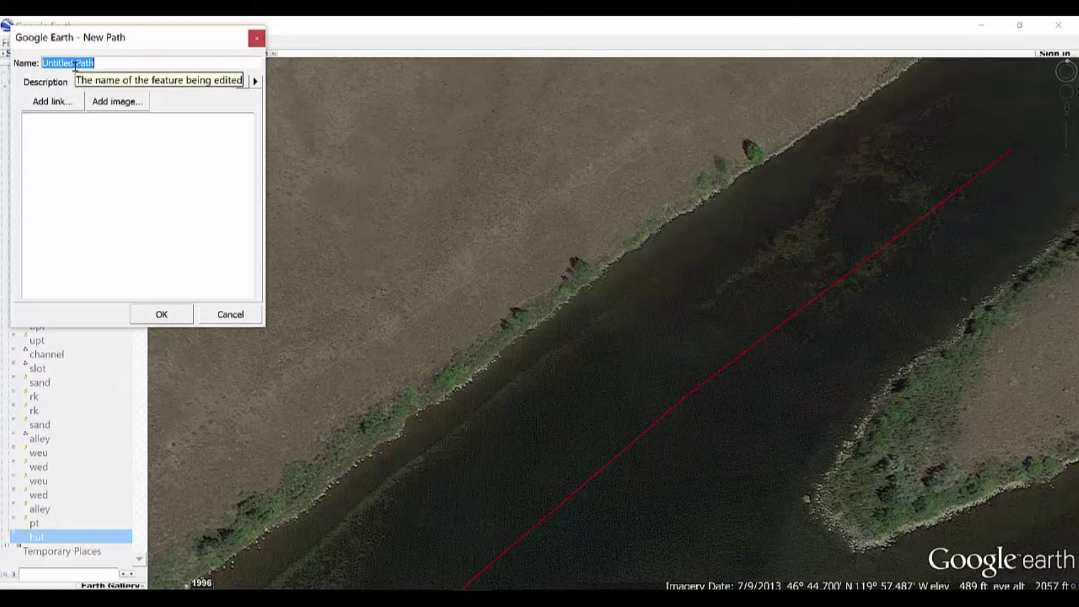
text(entry)
click(171, 316)
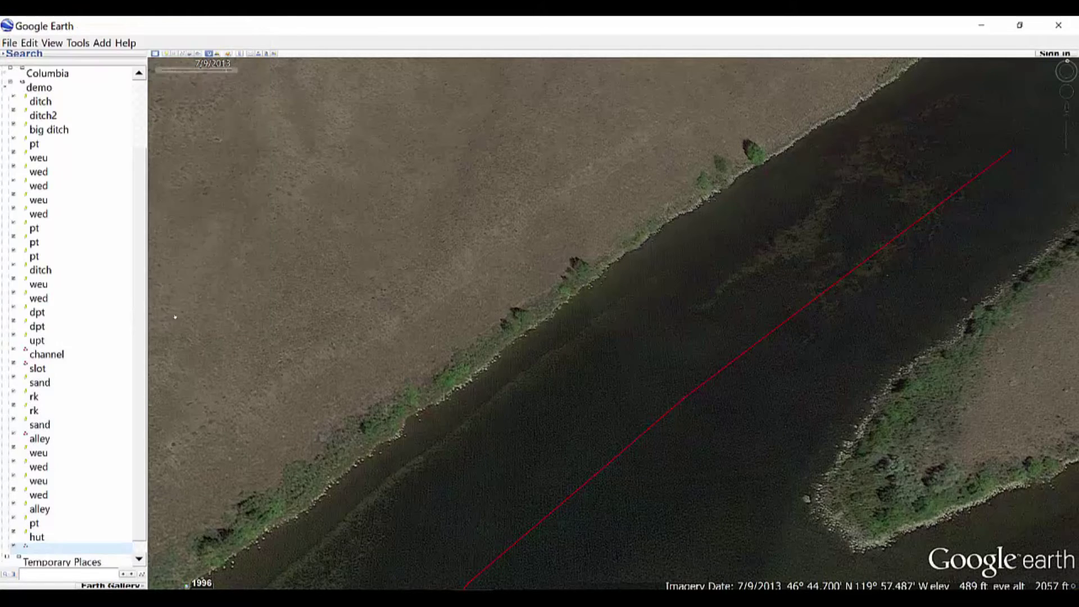
Review the entry path southwest along the weed bed to judge its clearance from the weeds and shallows.
scroll(618, 344, down, 2)
drag(629, 346, 979, 263)
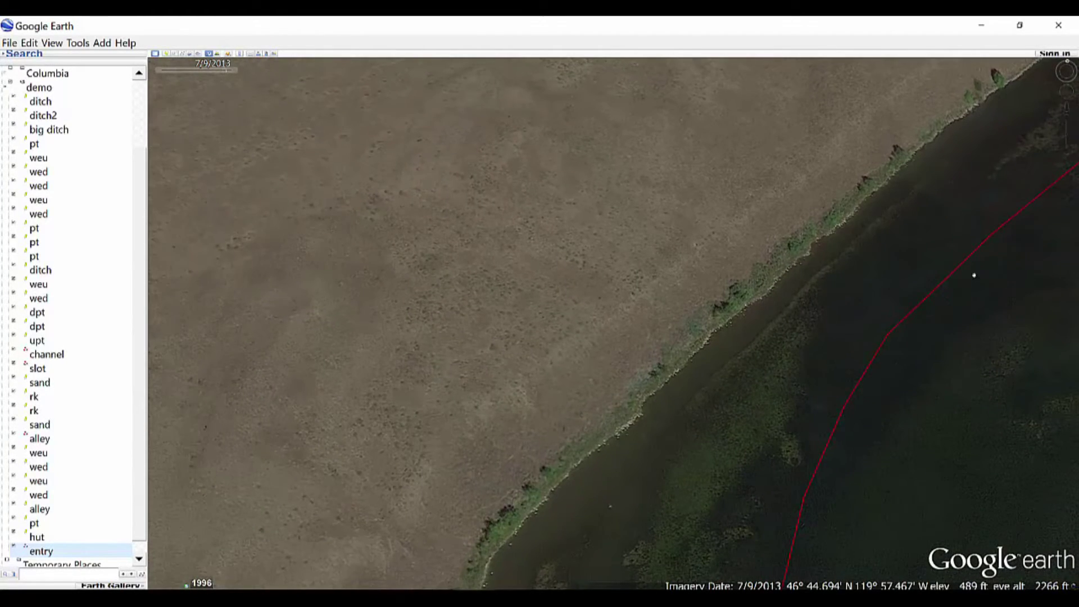
drag(878, 337, 838, 256)
scroll(722, 379, up, 1)
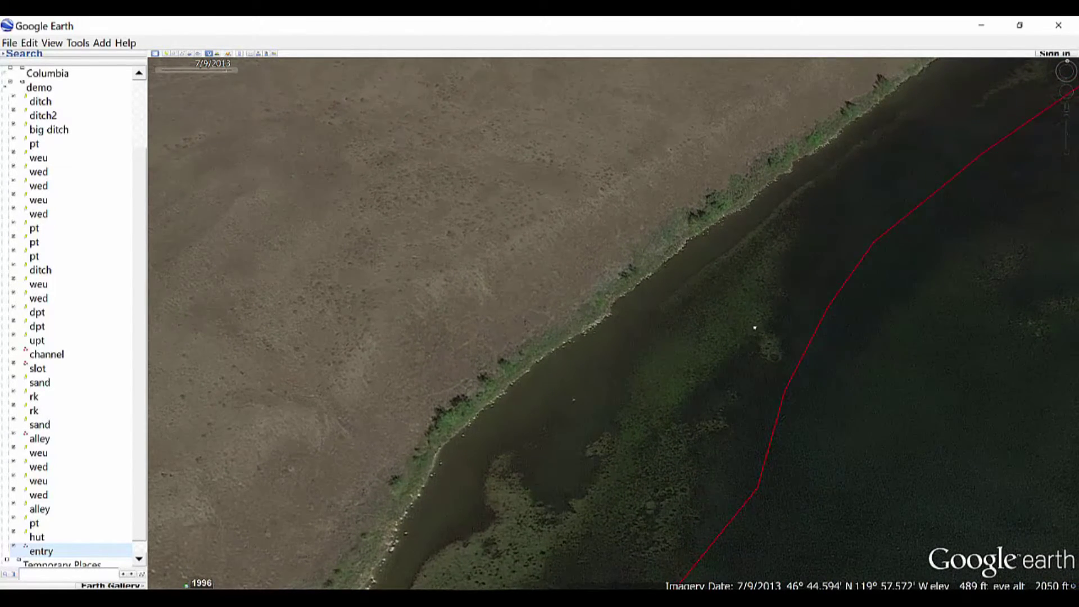
drag(749, 338, 773, 244)
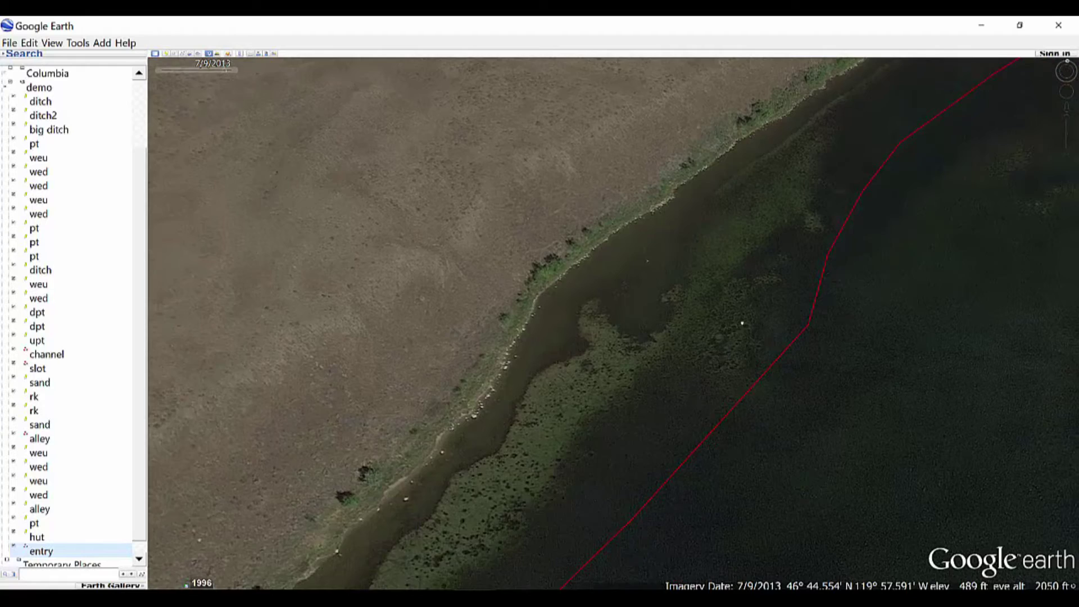
drag(740, 316, 770, 276)
drag(647, 220, 666, 288)
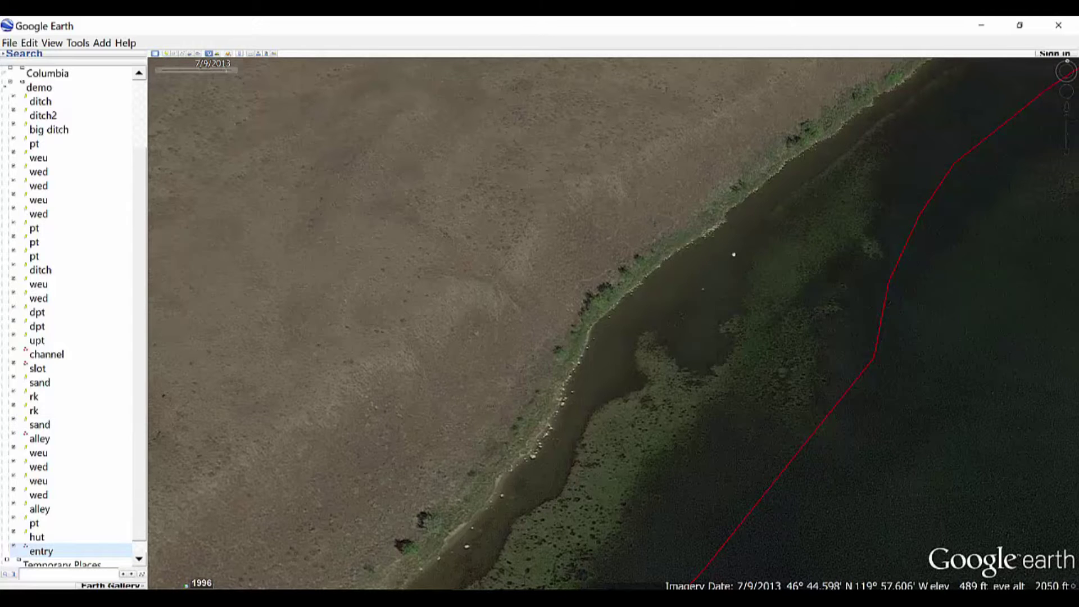
drag(760, 341, 758, 234)
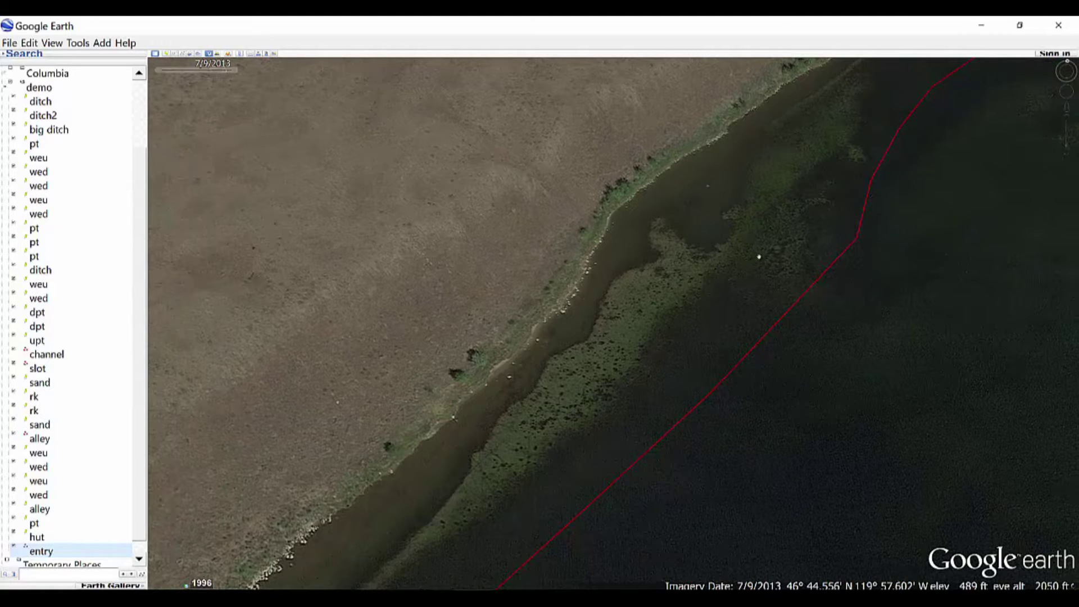
drag(751, 334, 795, 260)
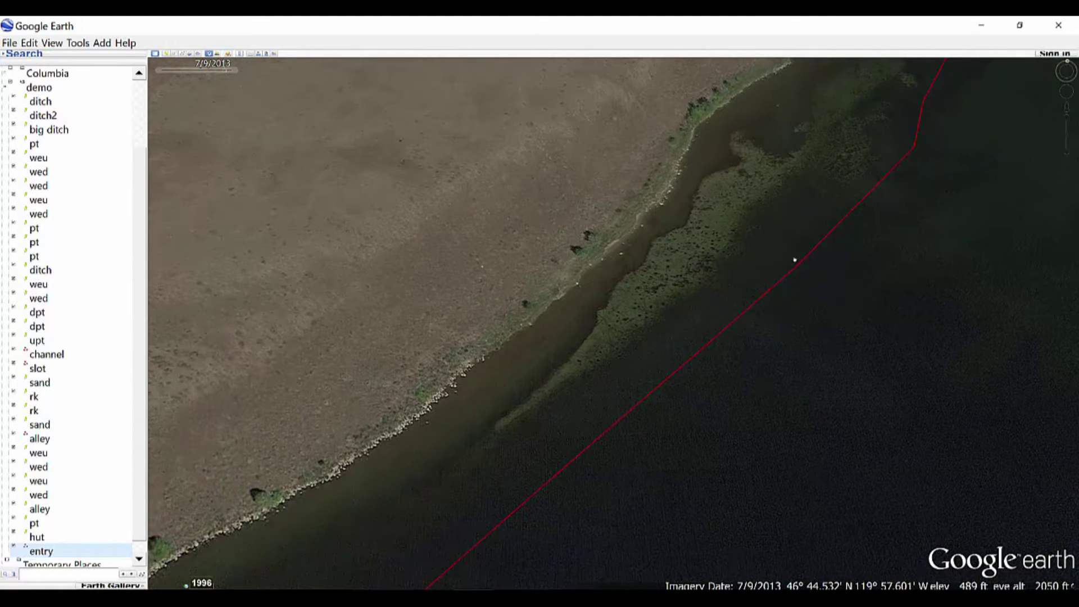
drag(693, 308, 746, 255)
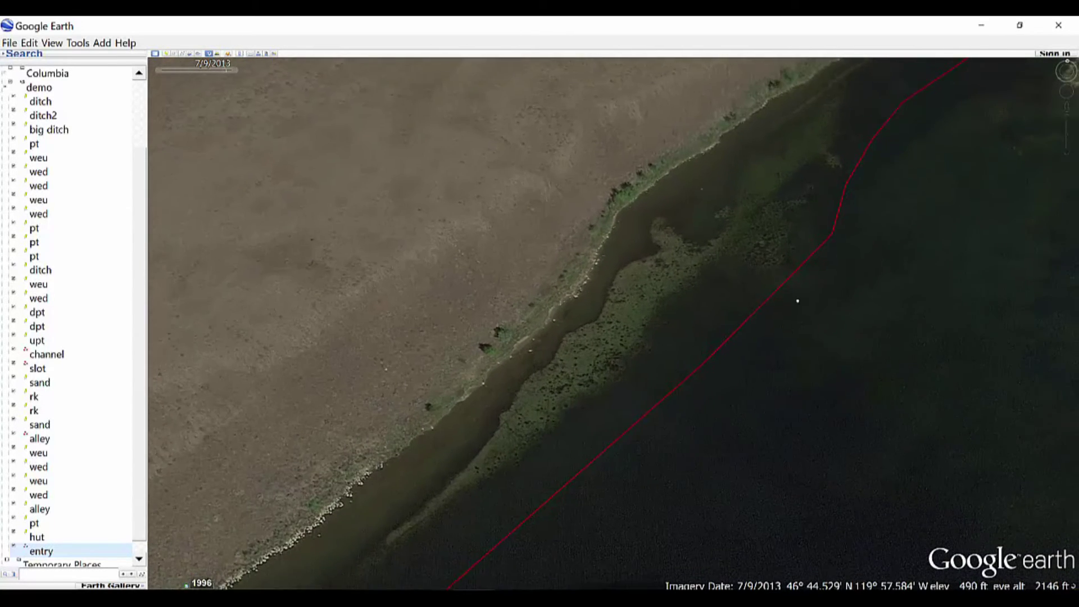
Add a placemark named off plane on the entry path beside the weed bed, at about 46° 44.522'N, 119° 57.605'W.
click(166, 54)
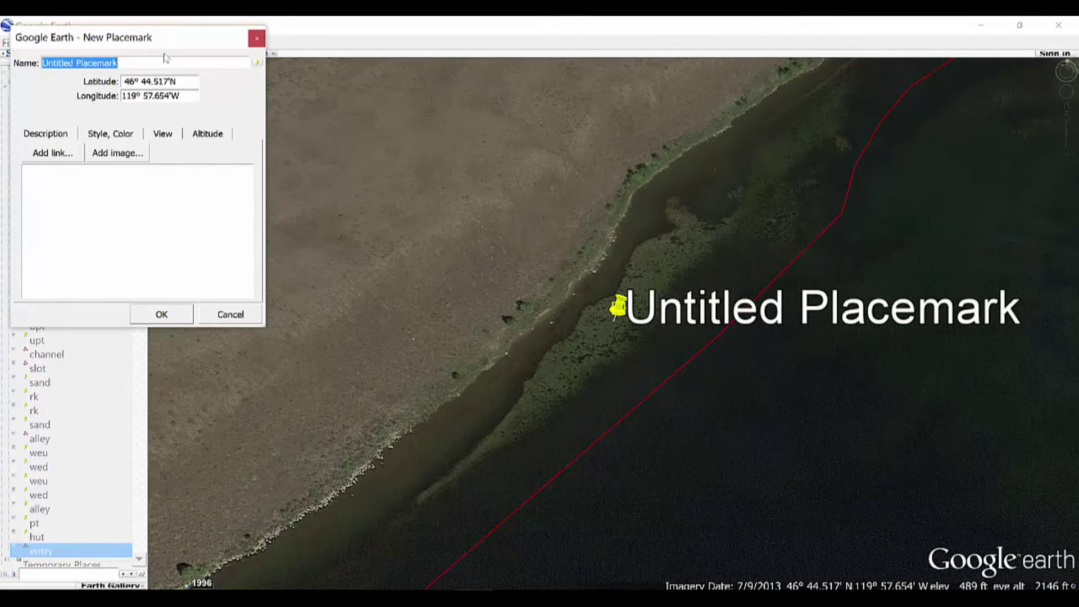
text(off plane)
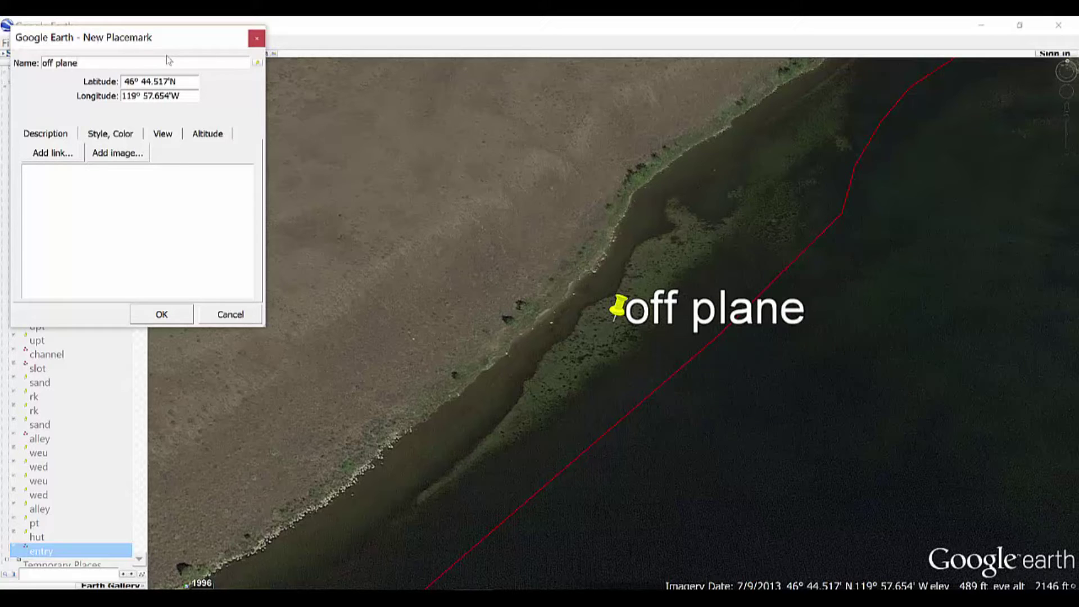
drag(619, 311, 746, 322)
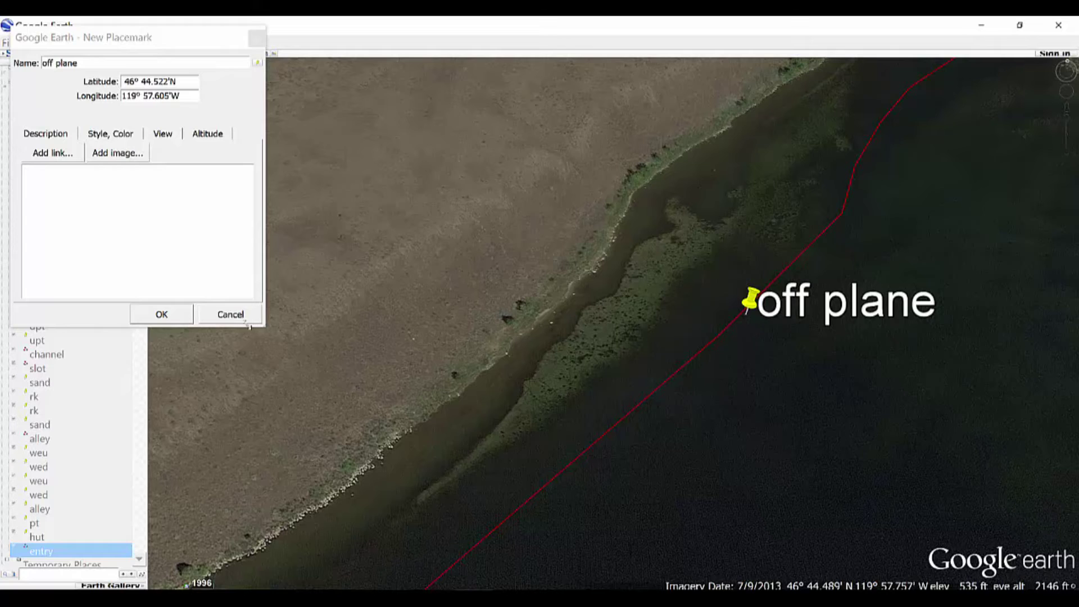
click(162, 313)
drag(862, 195, 747, 411)
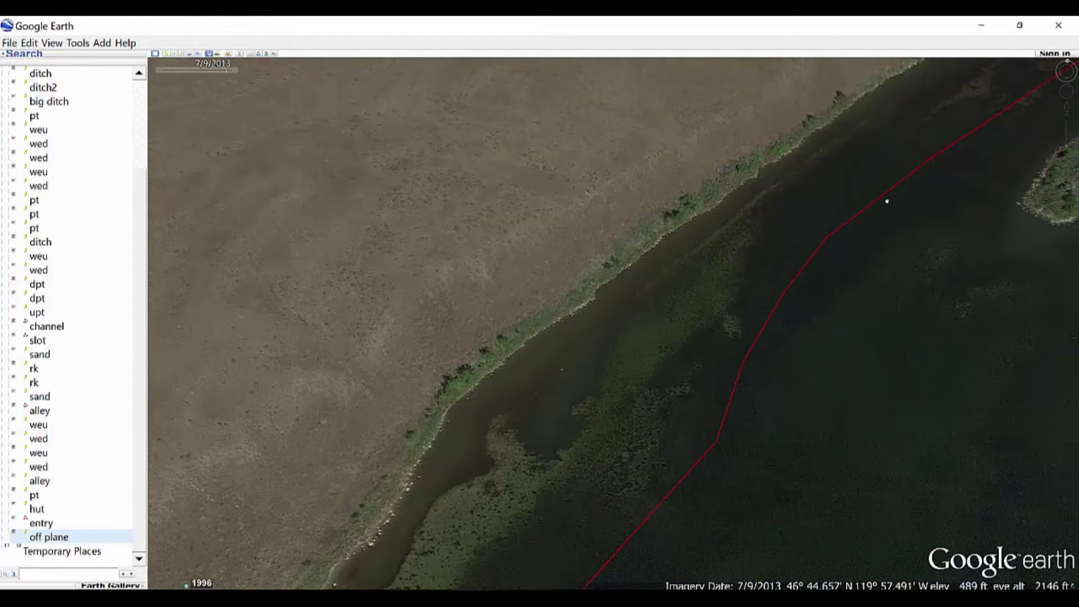